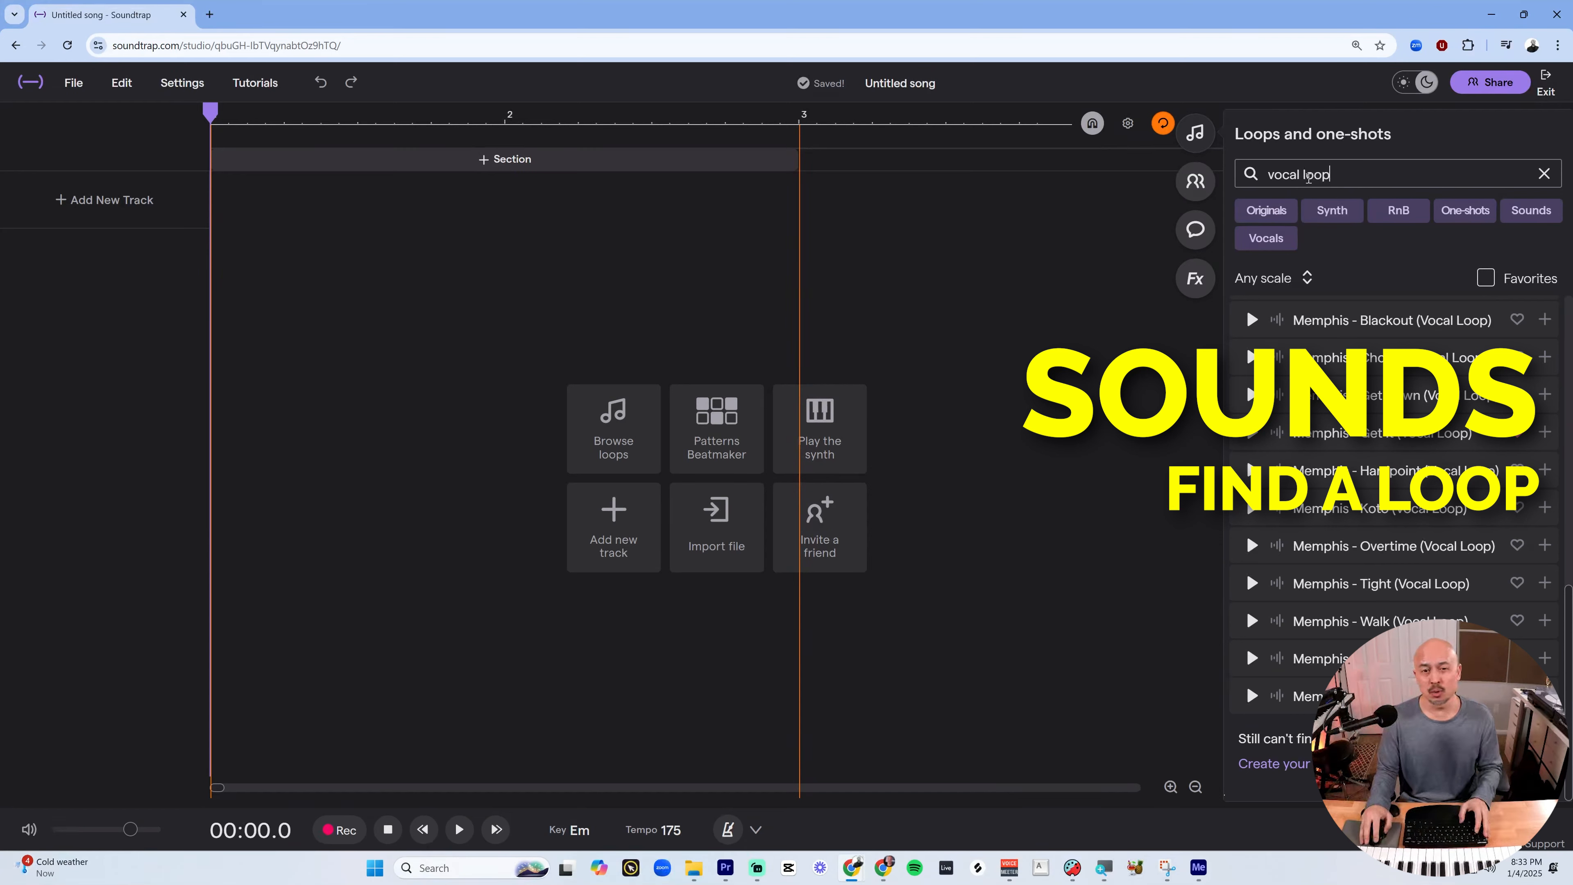
Place the Memphis - Get It (Vocal Loop) on a new track at the start of bar 1 and play it
left_click_drag(1375, 441, 214, 230)
key("space")
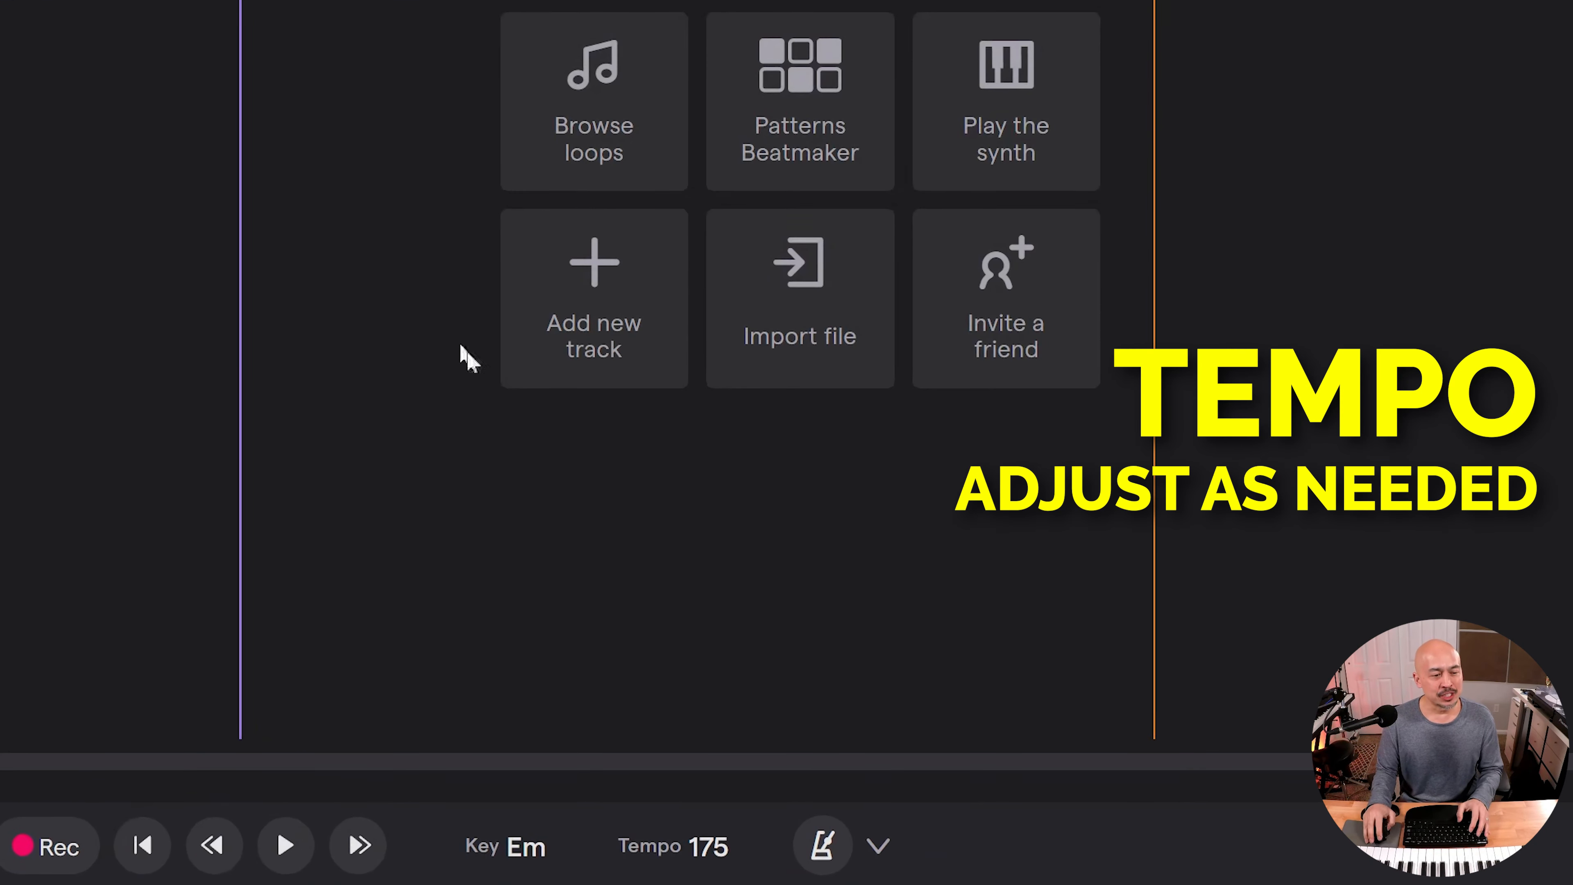
Set the song tempo to 160 BPM, adjust the vocal loop's audio to match, and play back the result
left_click(684, 837)
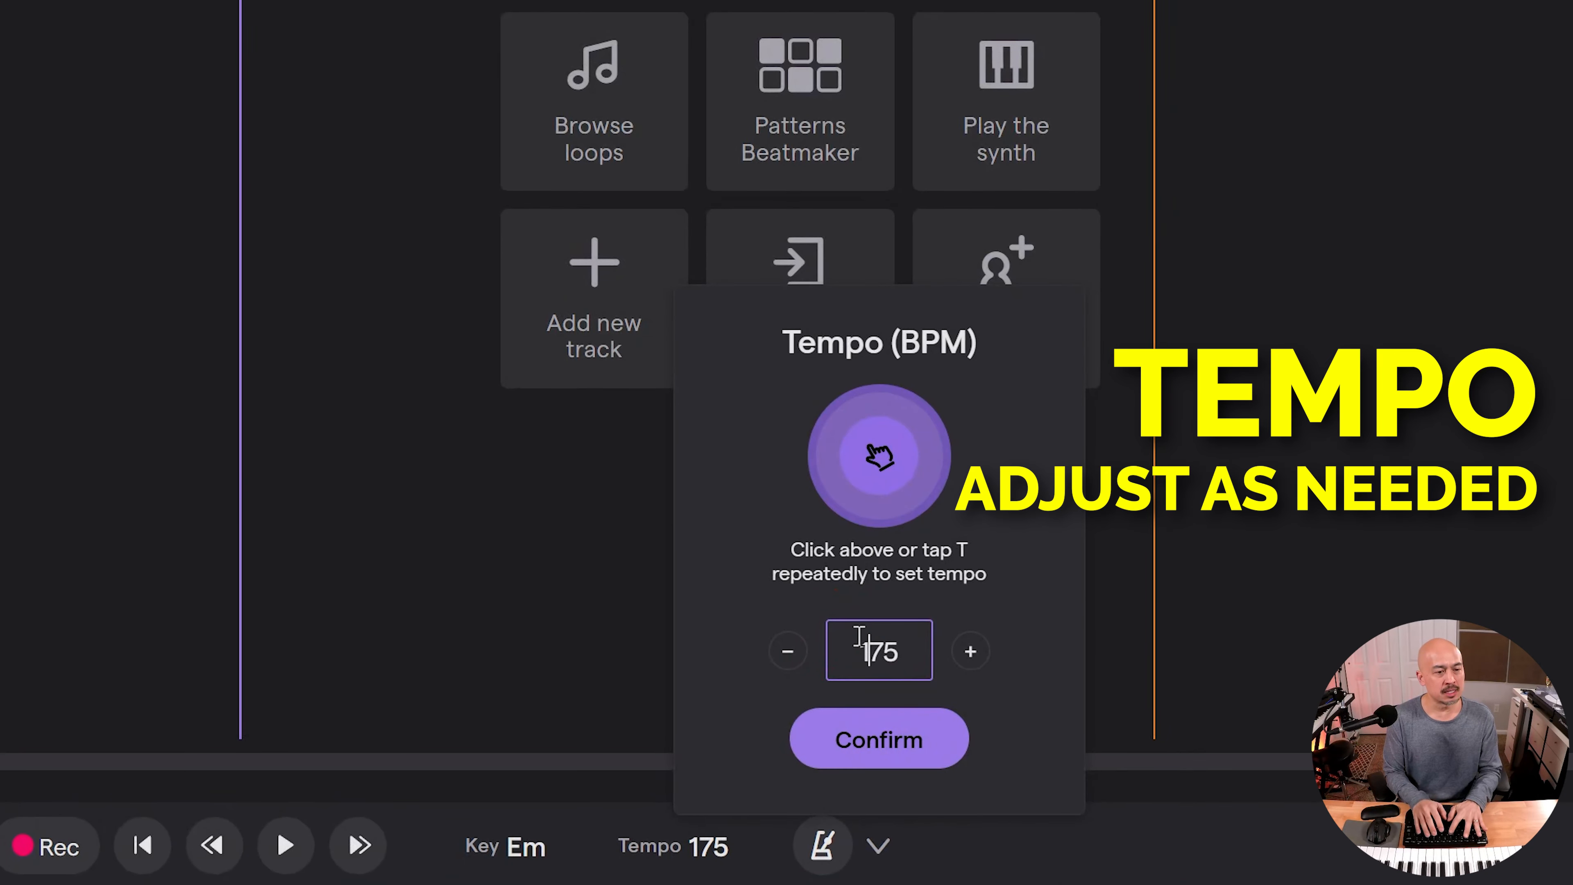
double_click(902, 642)
type("160")
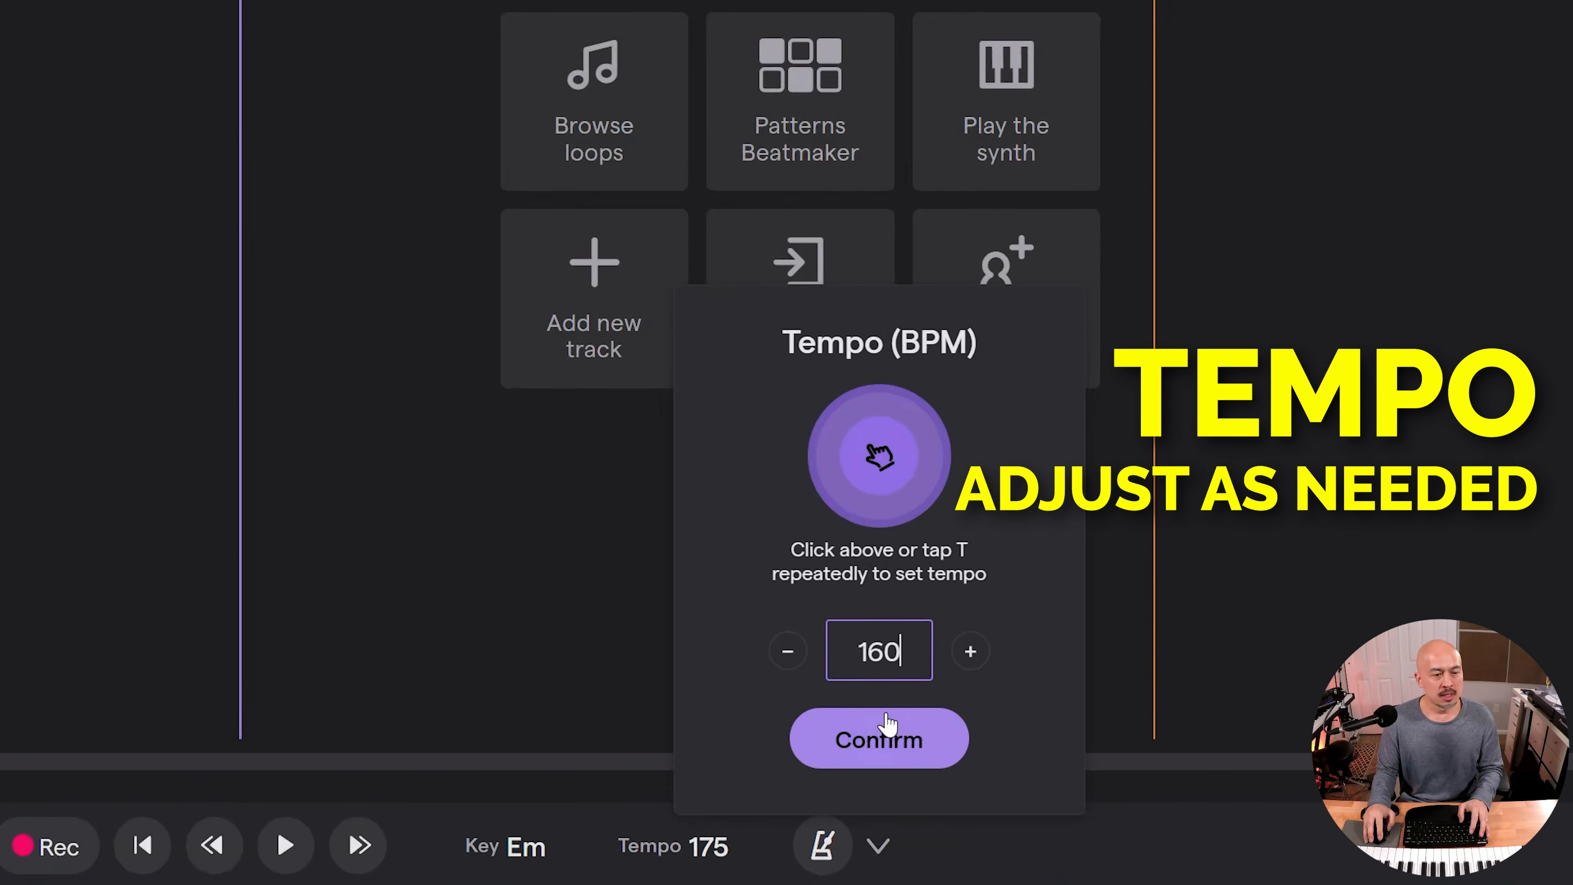
left_click(882, 739)
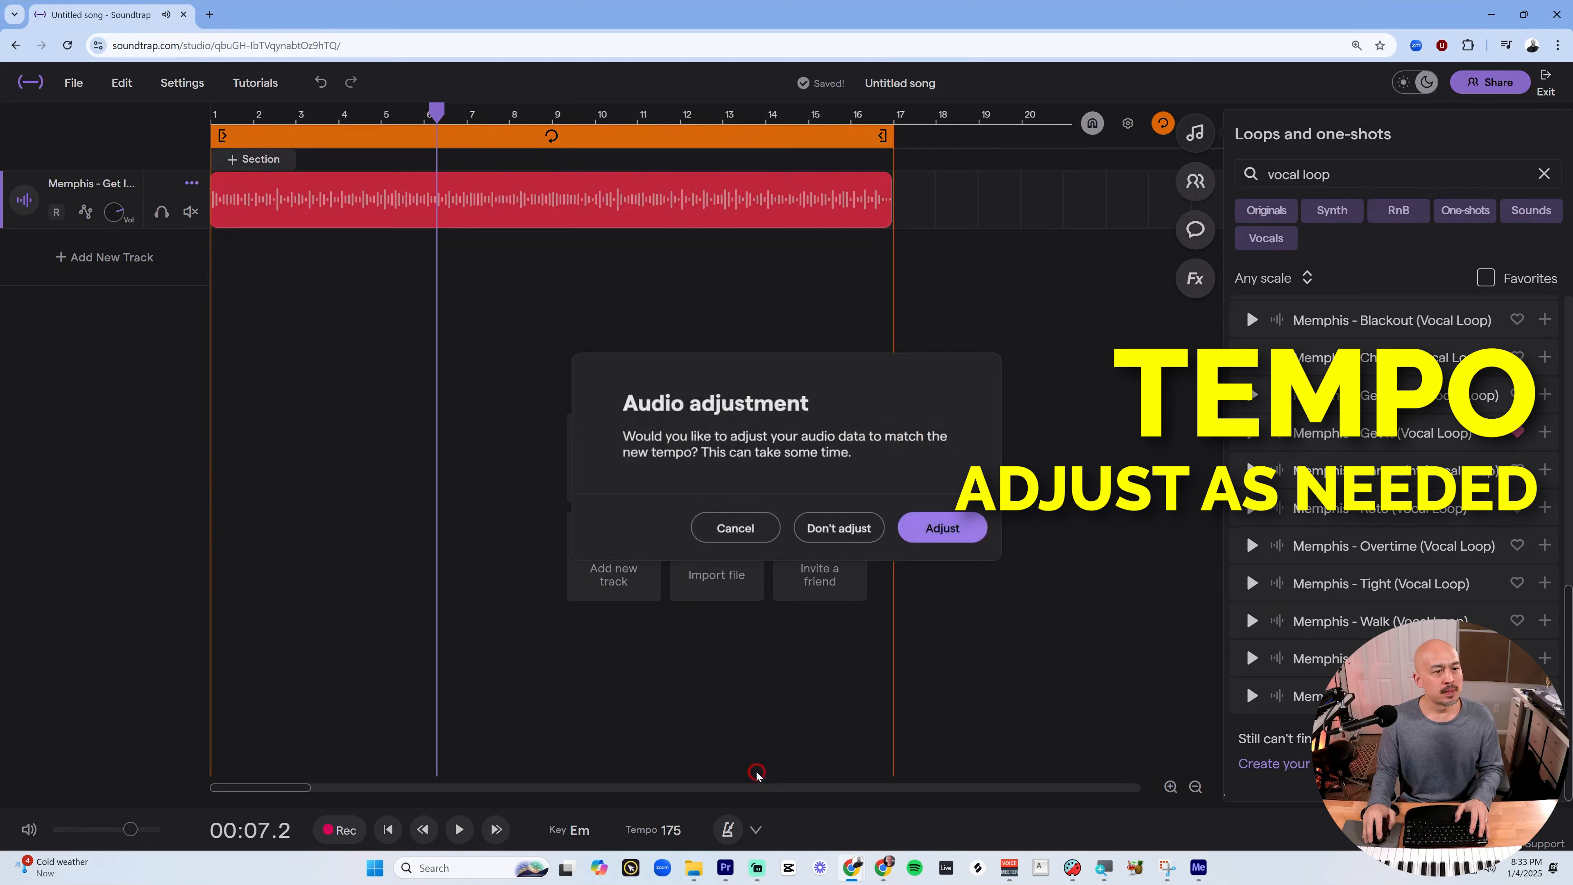
left_click(942, 528)
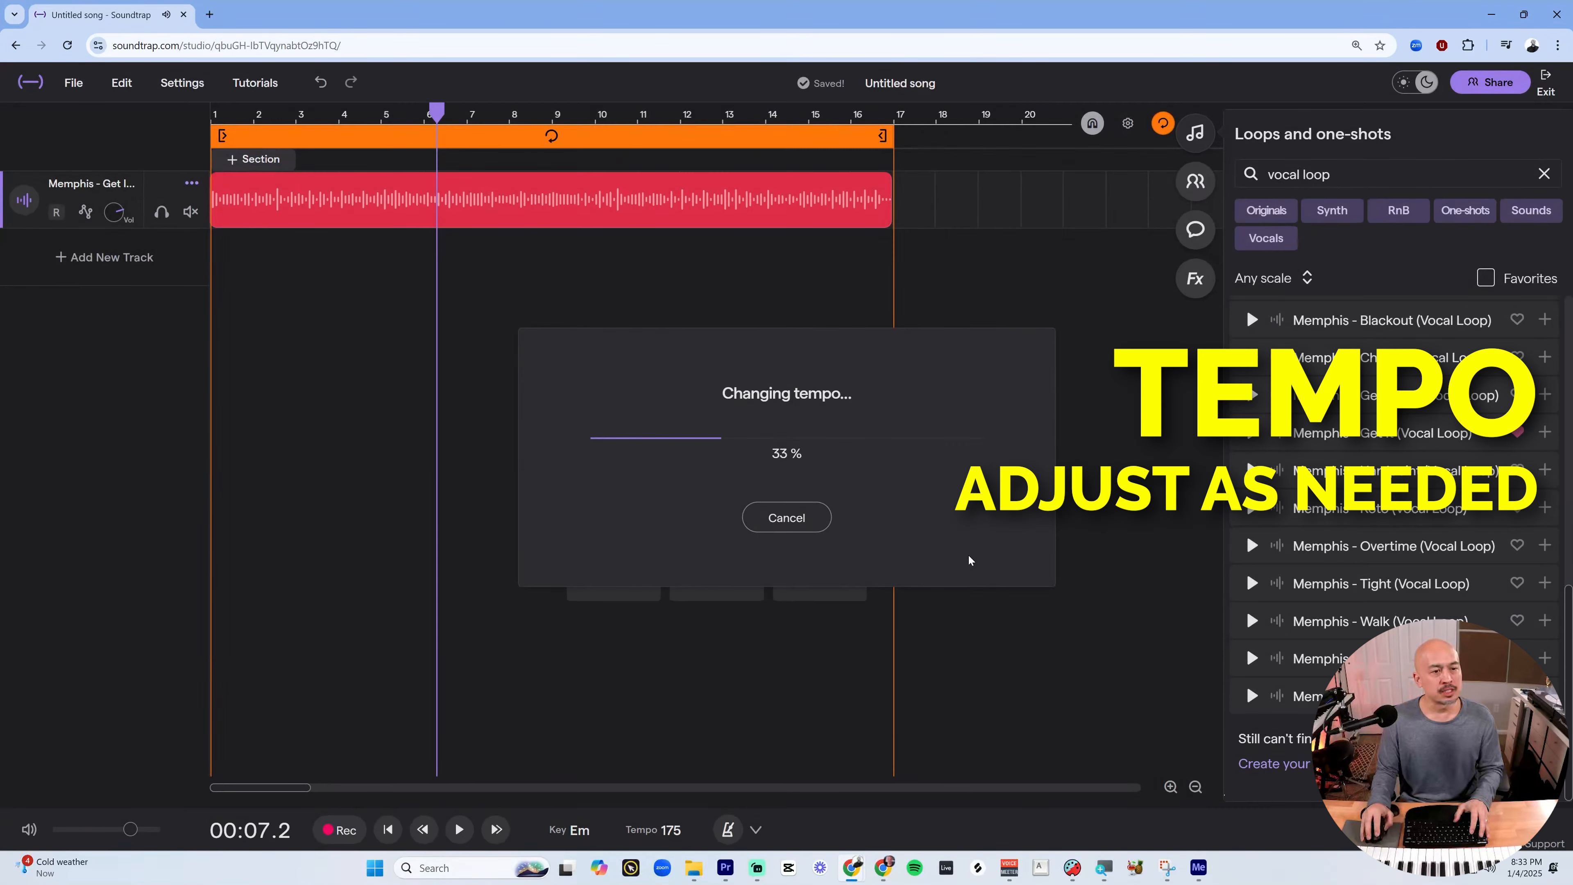
key("space")
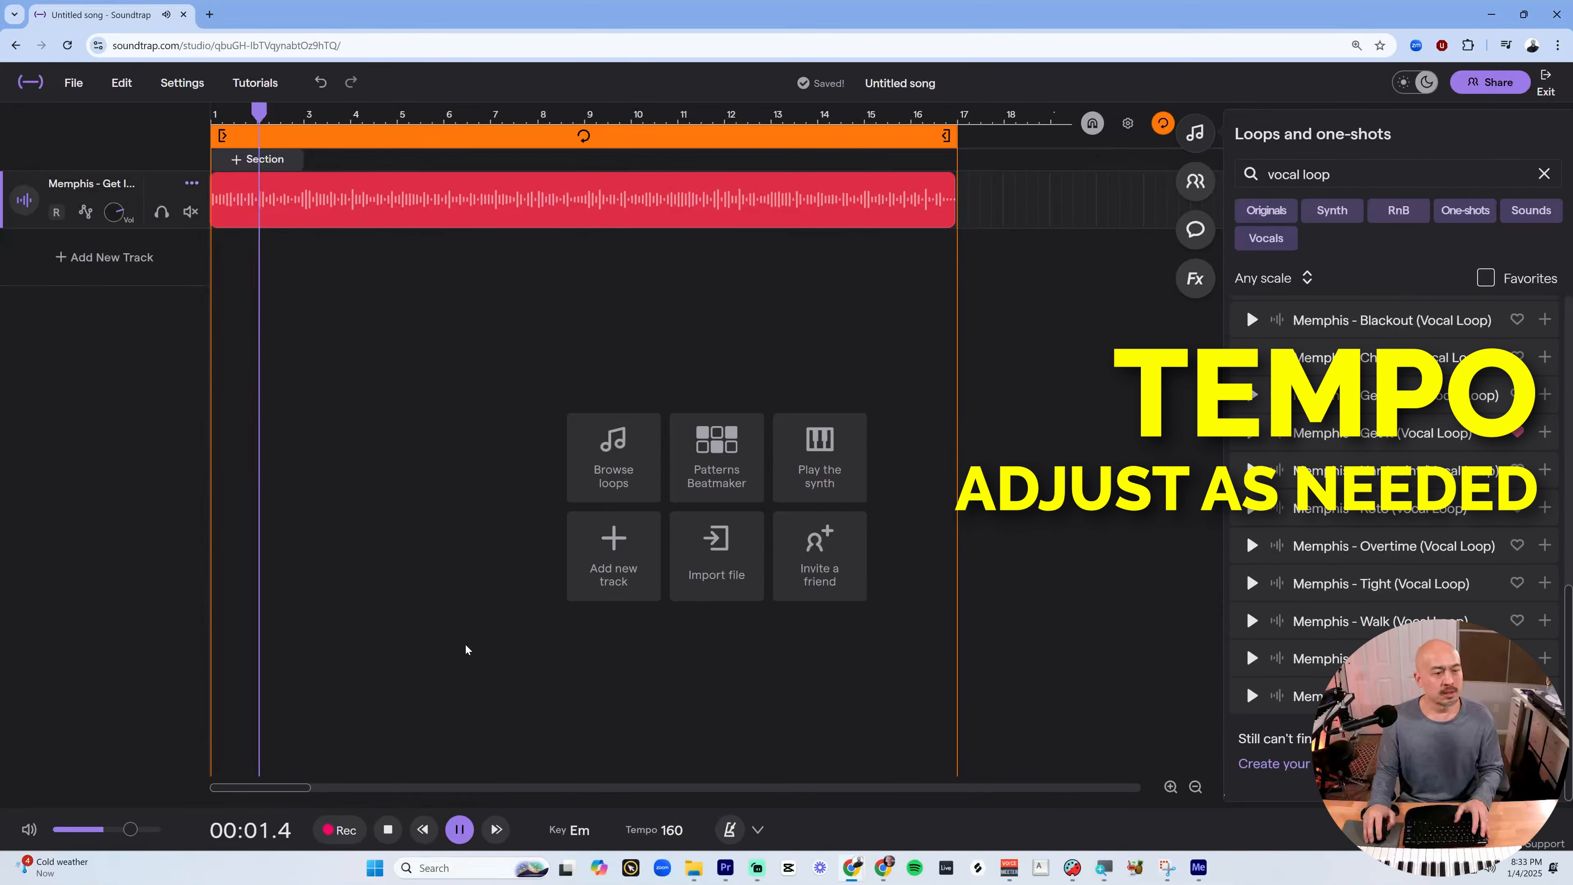
key("space")
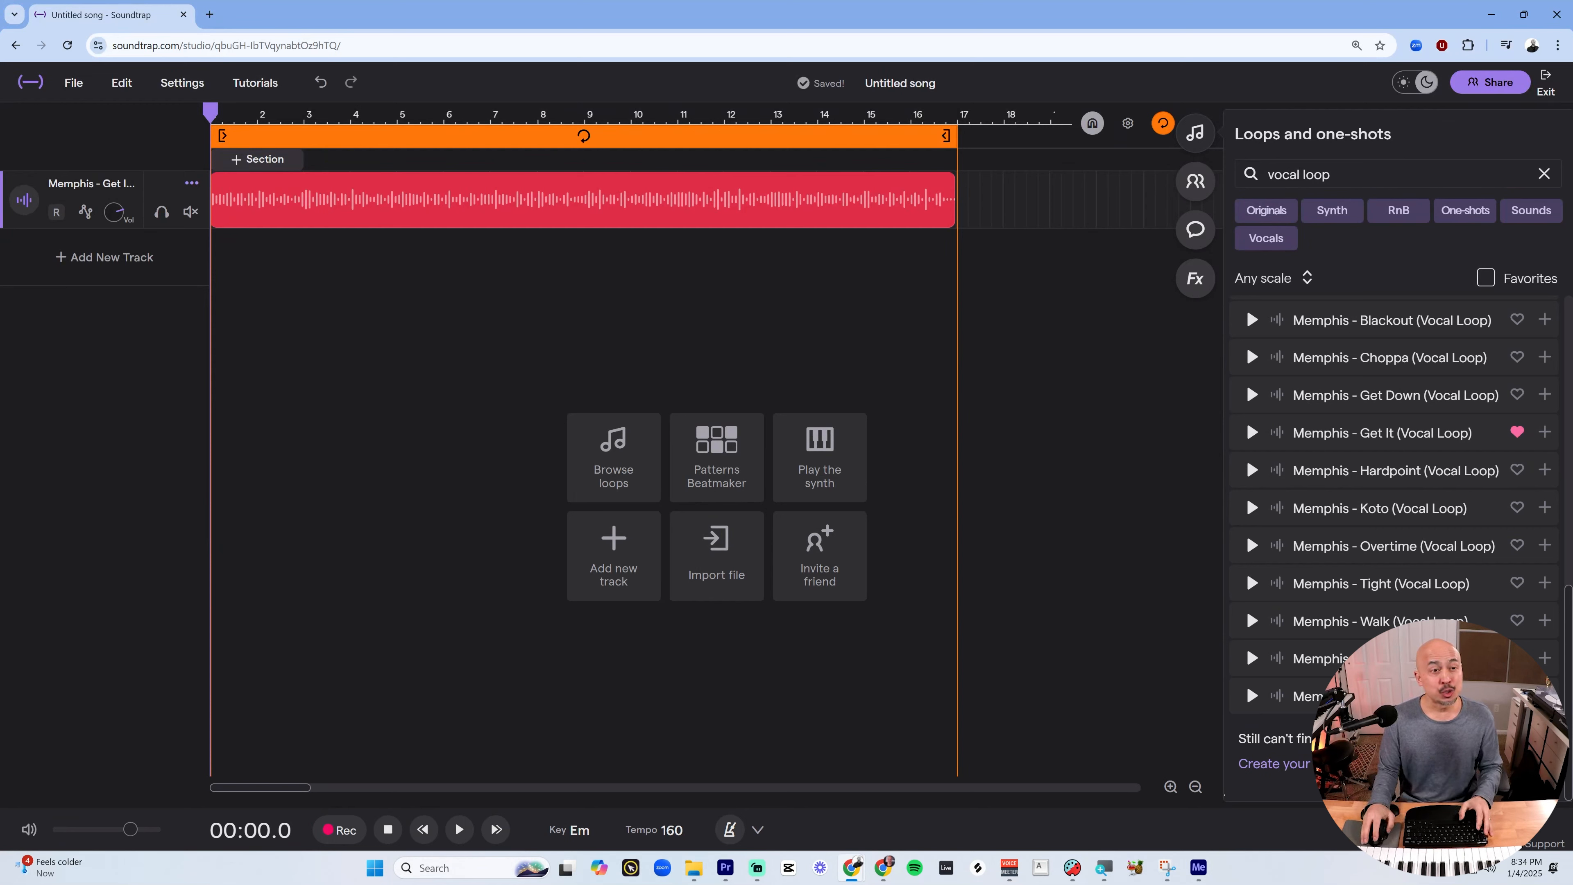
Shorten the playback cycle region to cover only the first two bars, ending at bar 3
left_click_drag(946, 136, 293, 135)
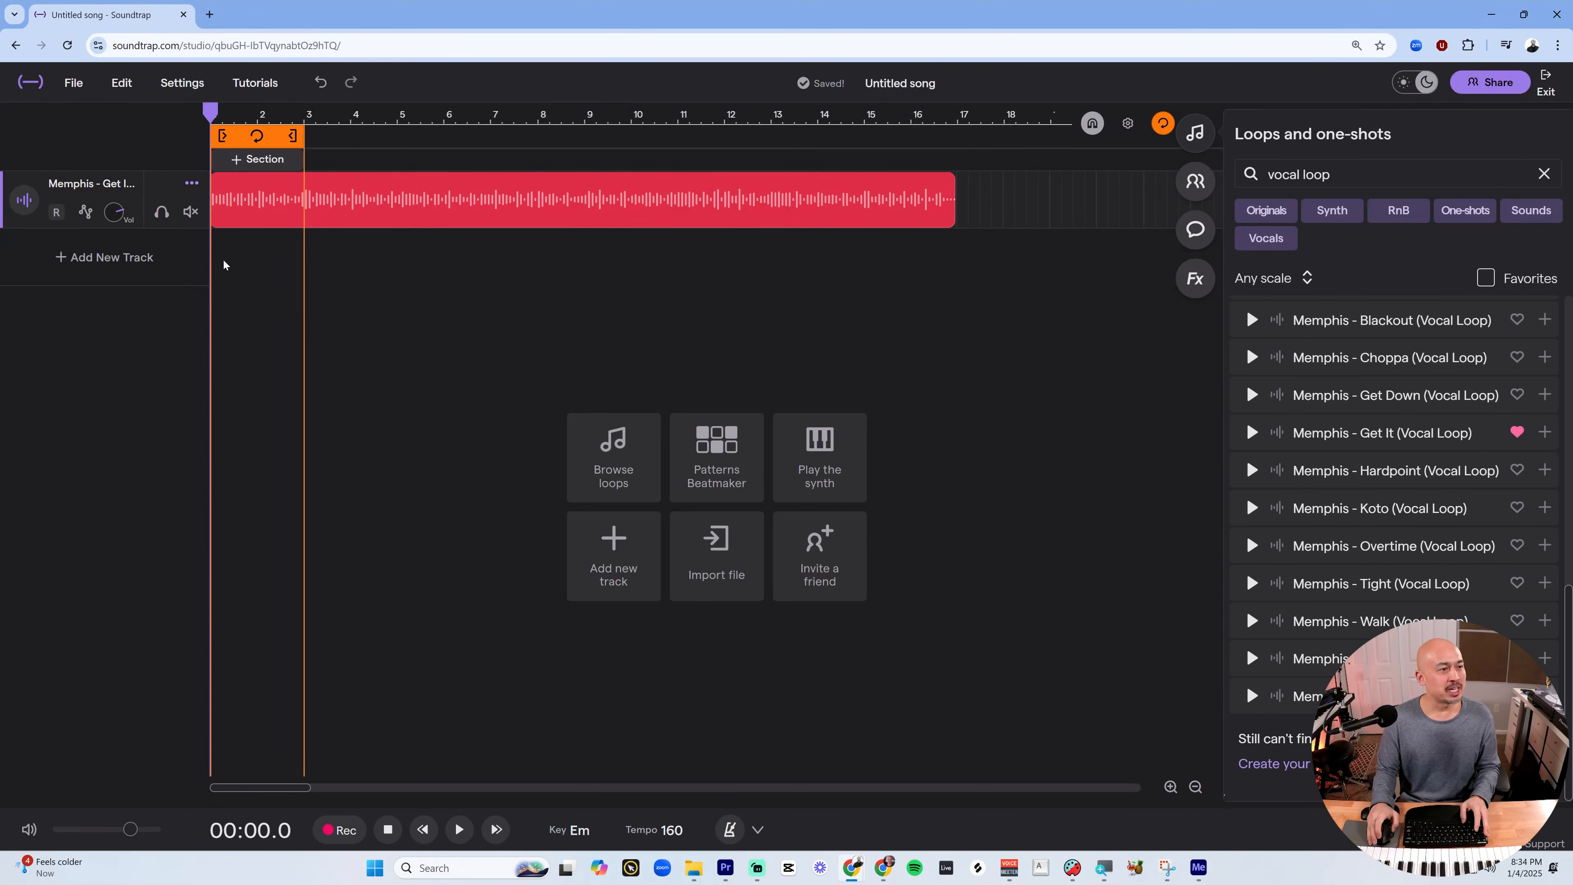
scroll(225, 262, "up", 5)
scroll(225, 263, "up", 1)
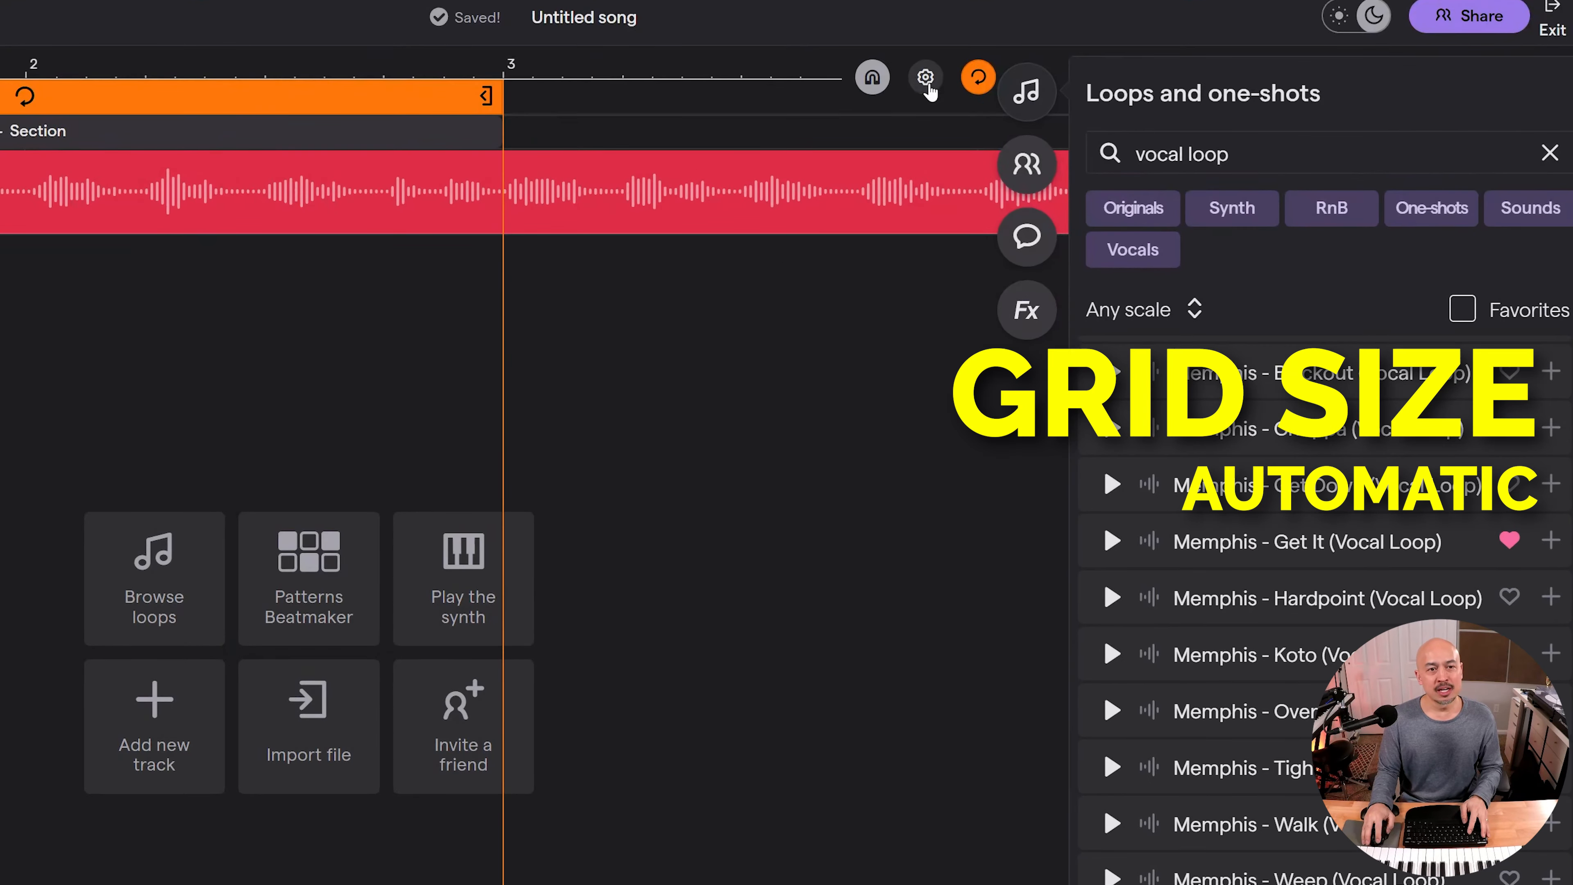
Set the timeline's grid size to Automatic grid size
left_click(928, 81)
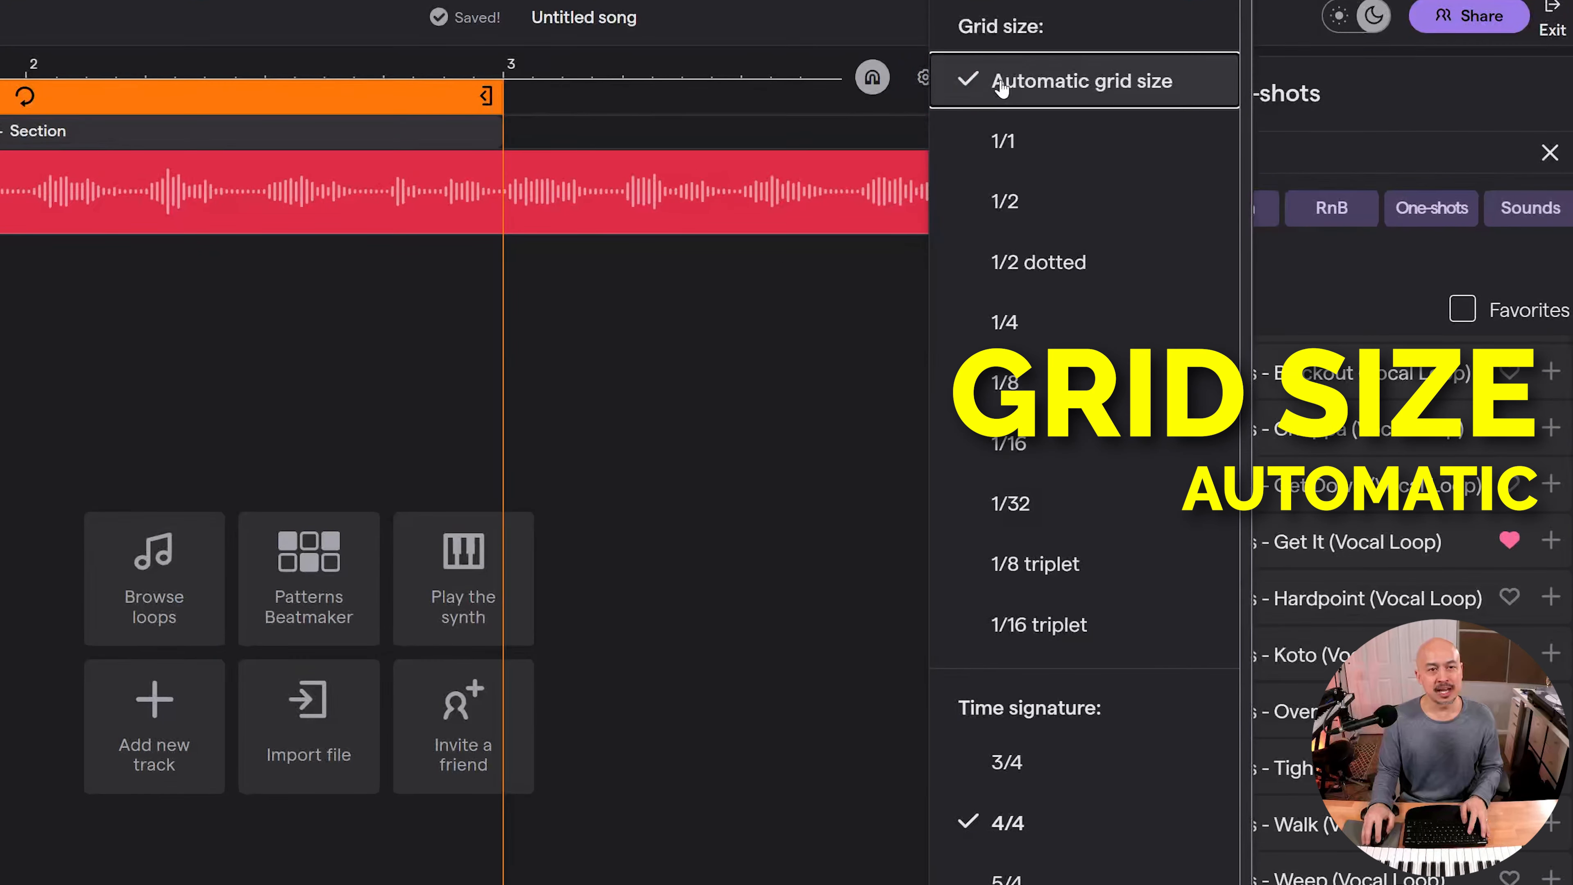
left_click(923, 81)
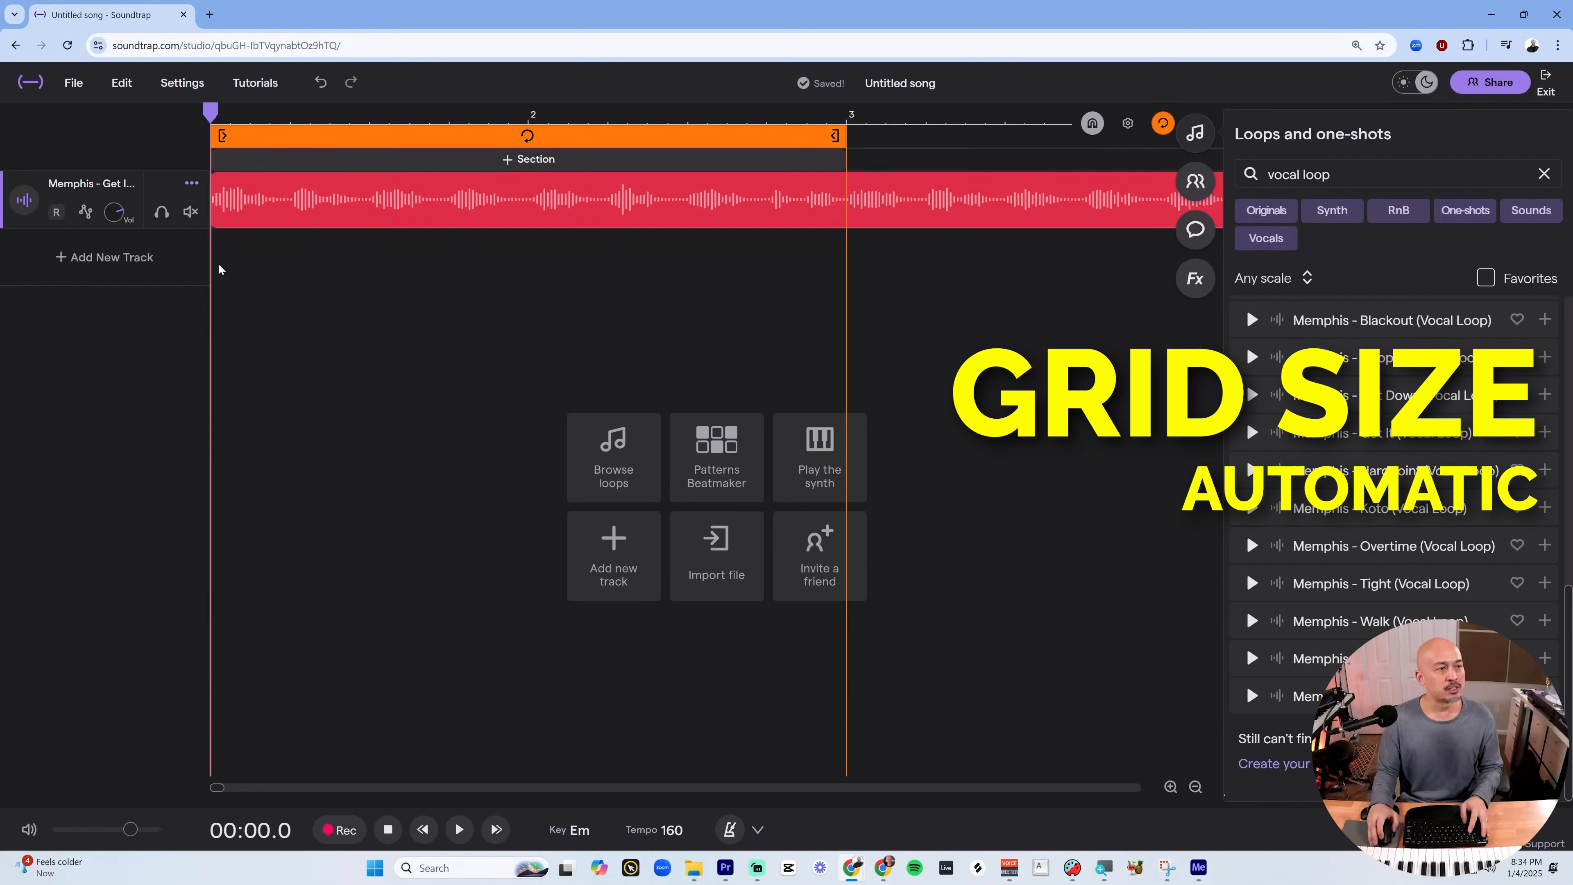
scroll(220, 268, "up", 1)
scroll(220, 268, "up", 1)
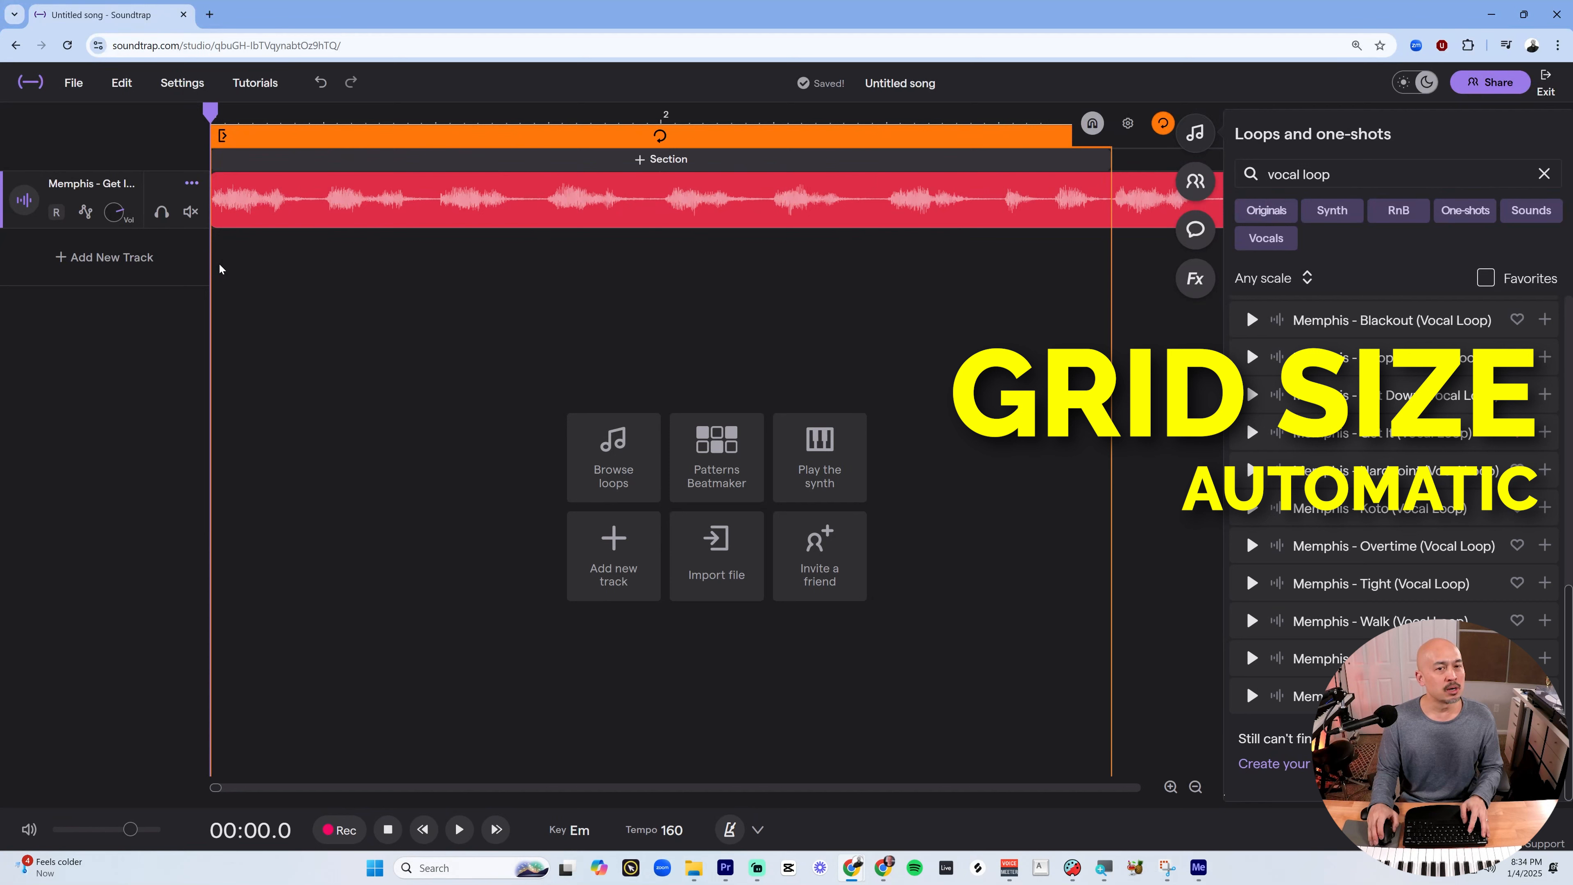
scroll(220, 268, "up", 1)
scroll(220, 268, "up", 1)
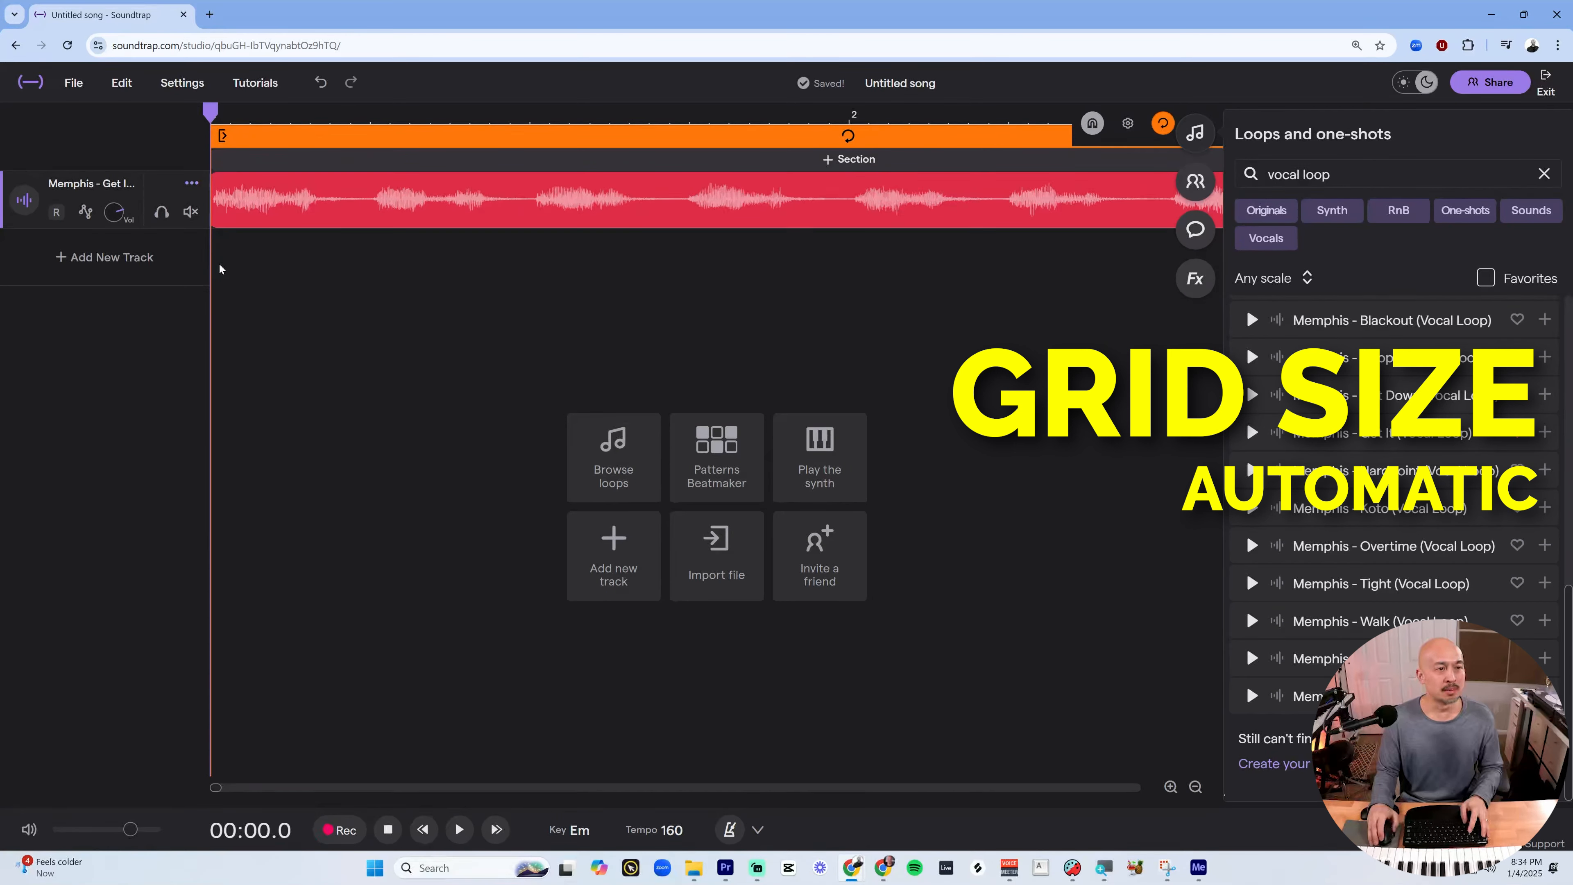
scroll(220, 268, "up", 1)
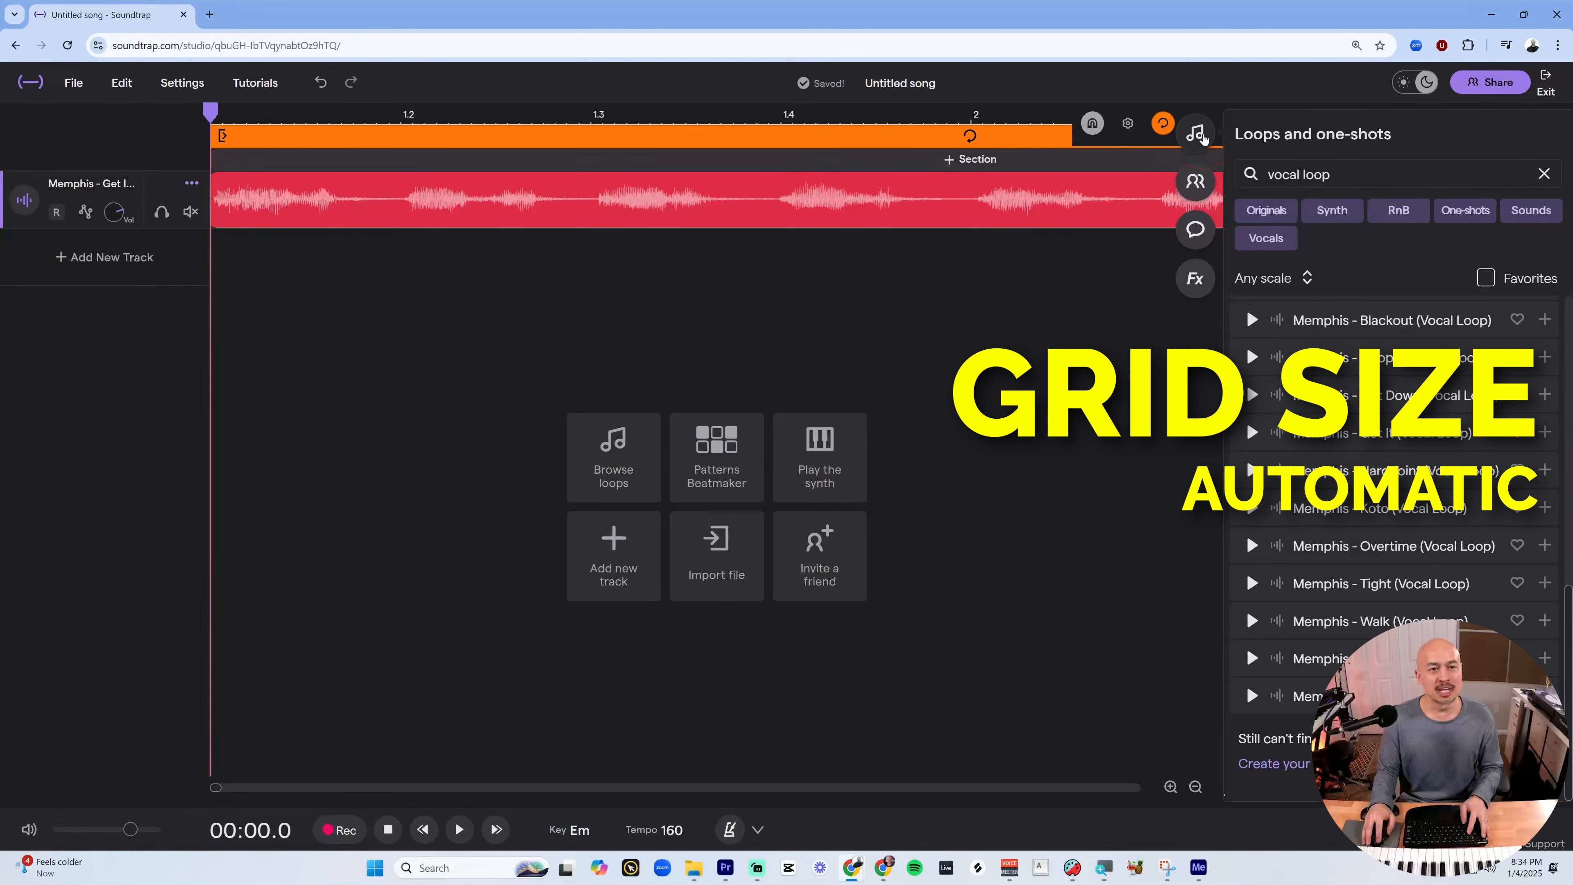
Find hip hop snare one-shots, preview Demon - Tails Snare, and place it on a new track at beat 3 of bar 1
left_click(1196, 133)
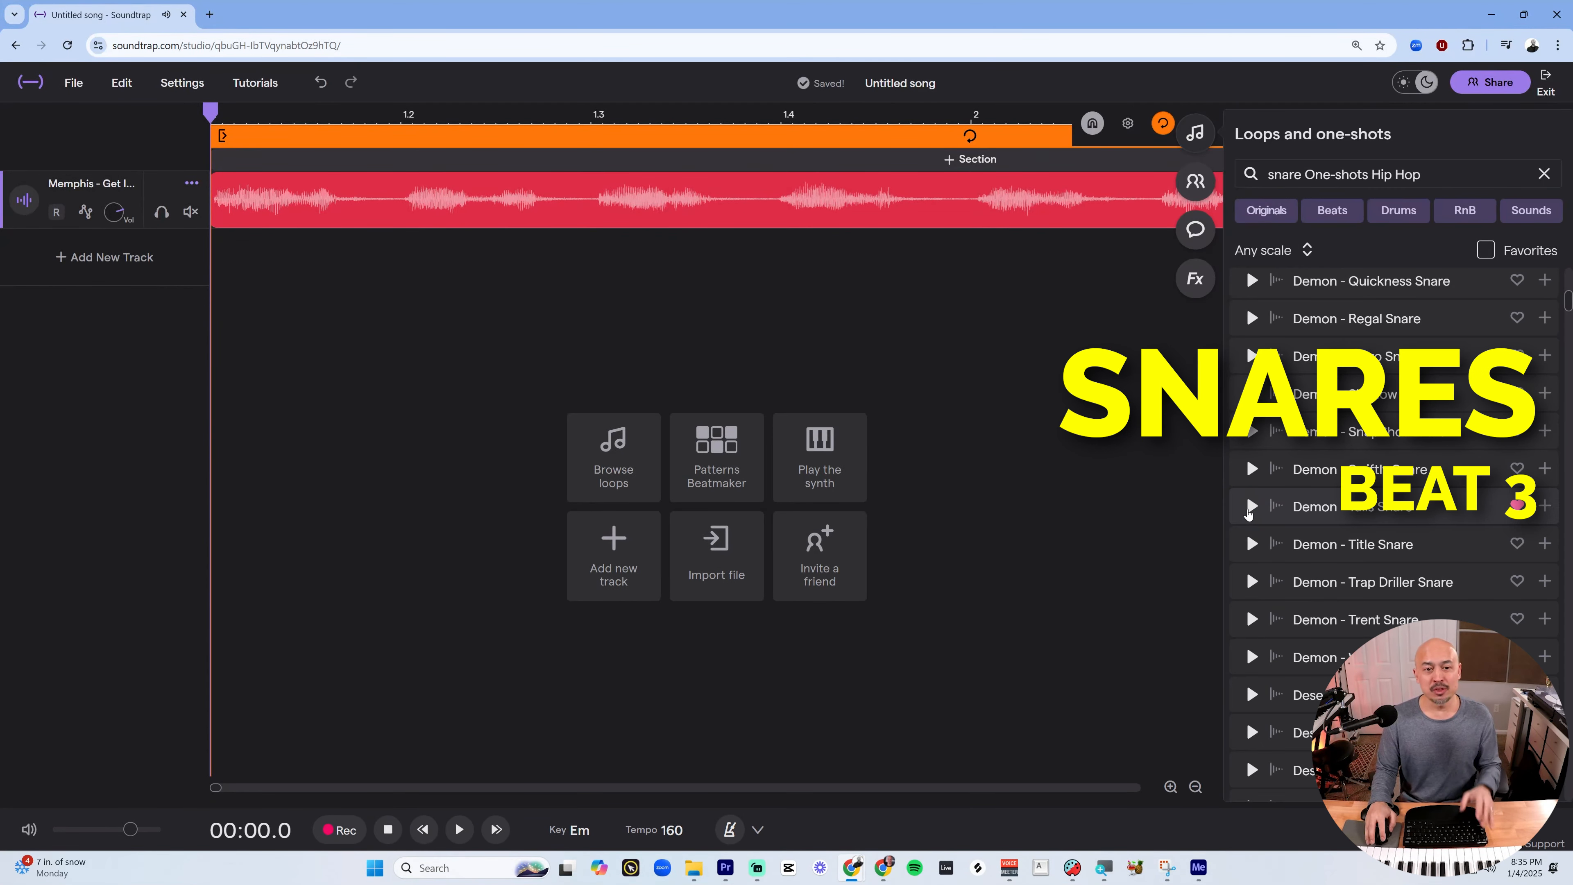
left_click(1251, 507)
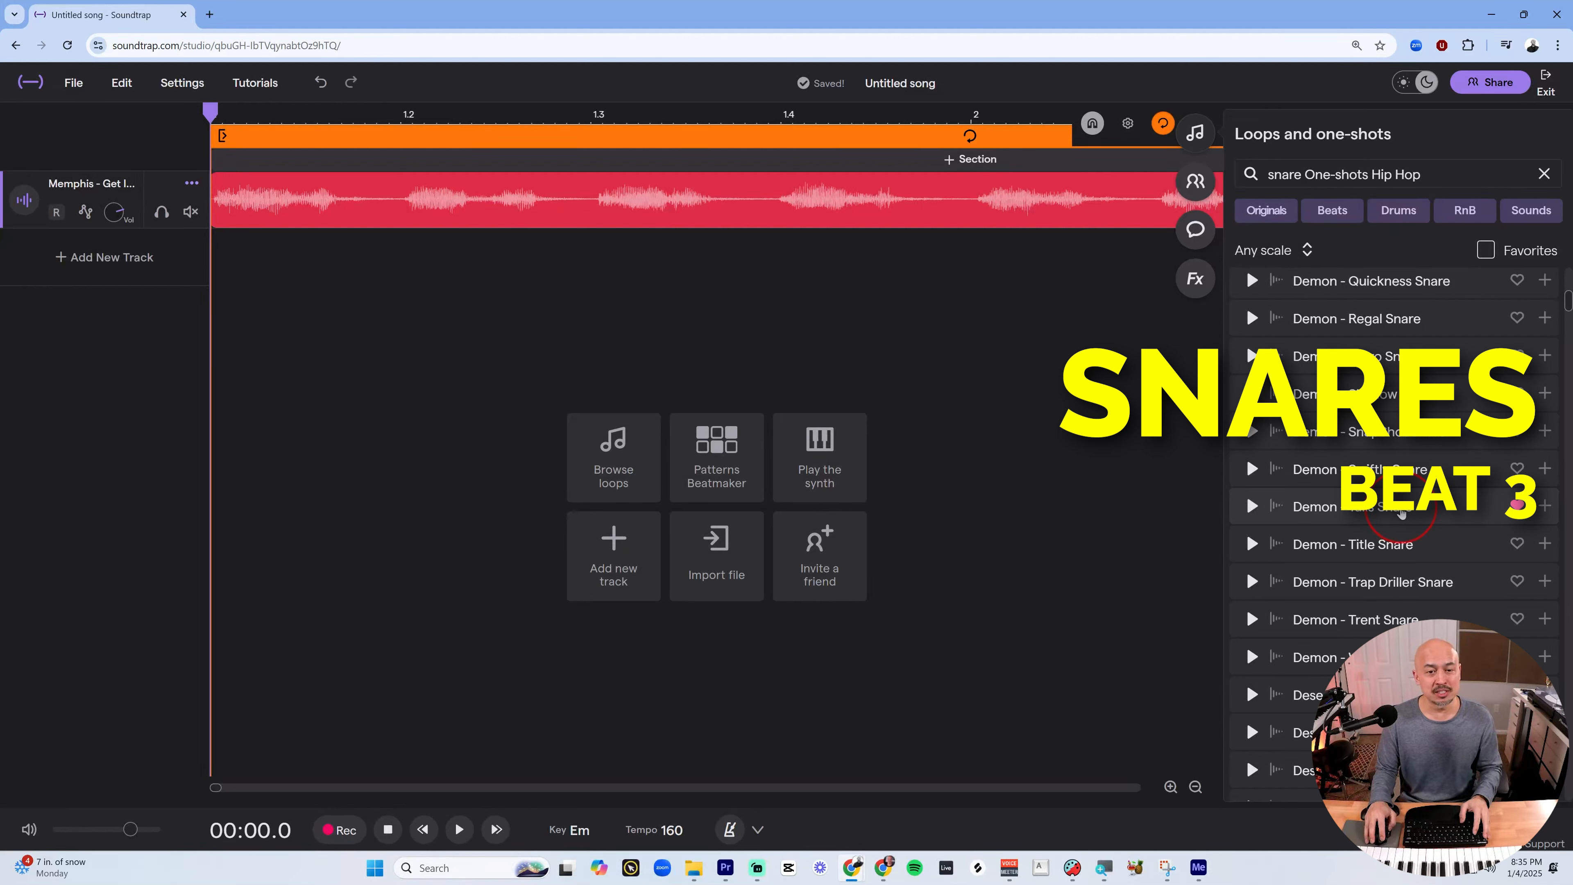
left_click_drag(1401, 509, 596, 251)
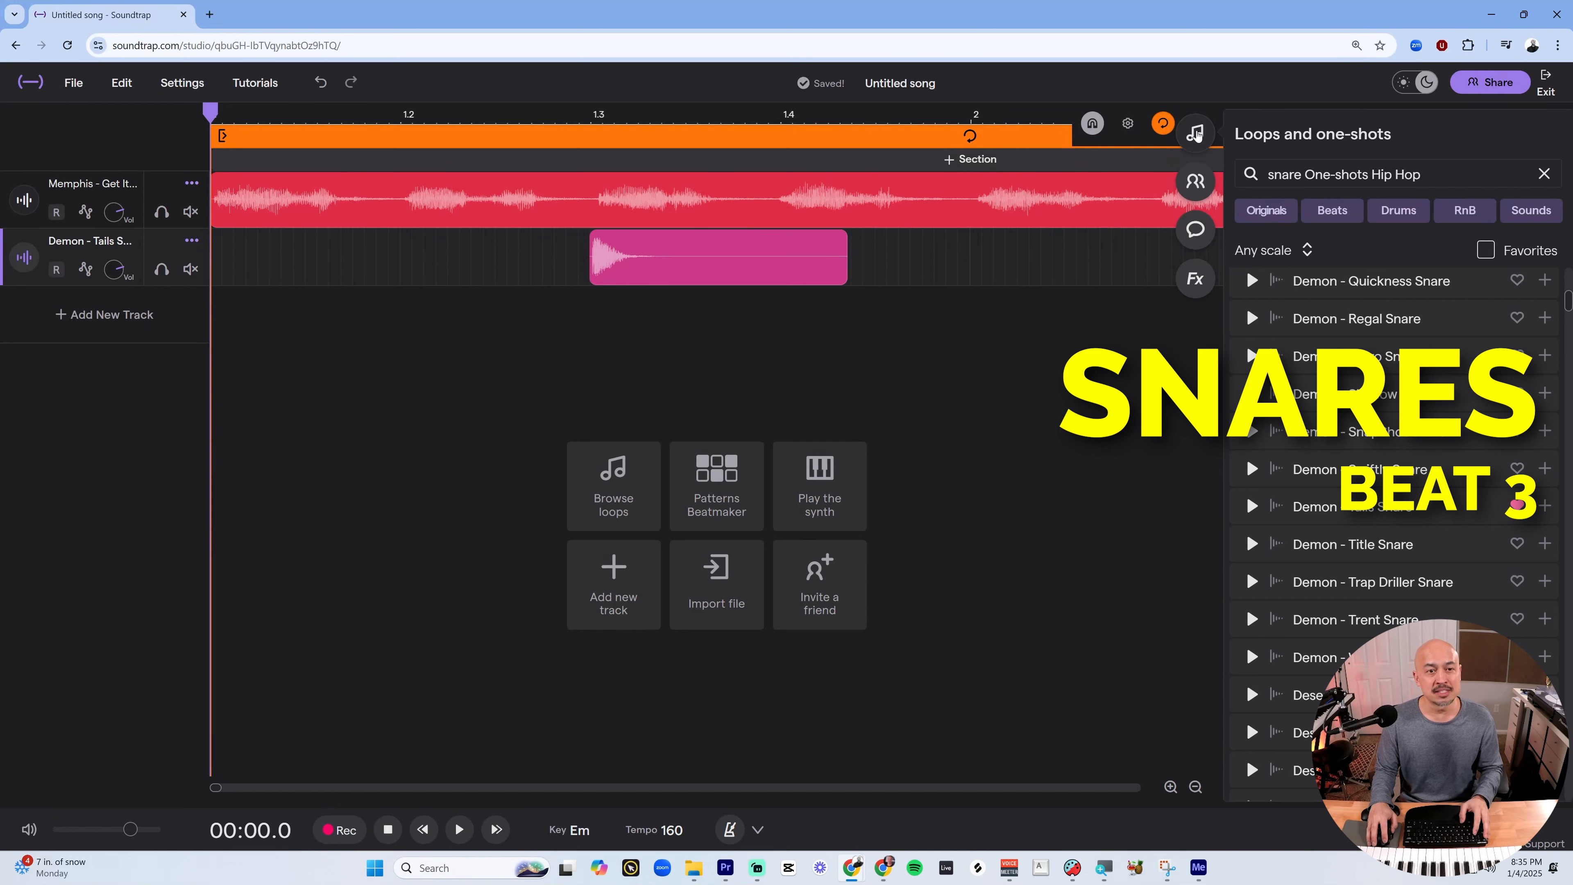
Hide the sound library, mark beat 3 of bar 2 with the playhead, and place a copy of the snare there
left_click(1196, 133)
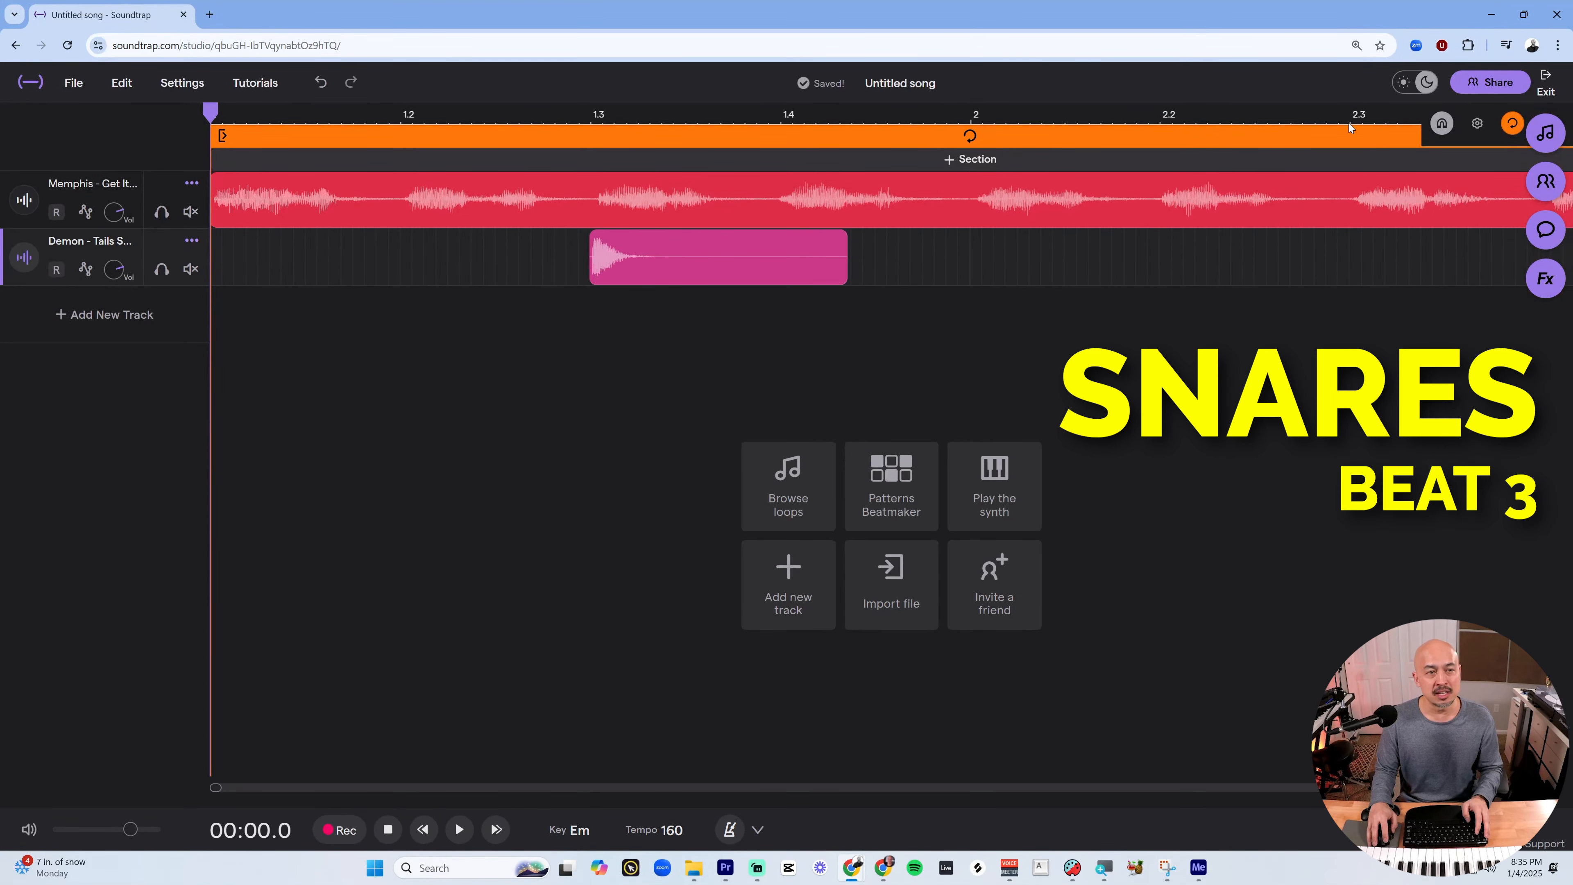
key("space")
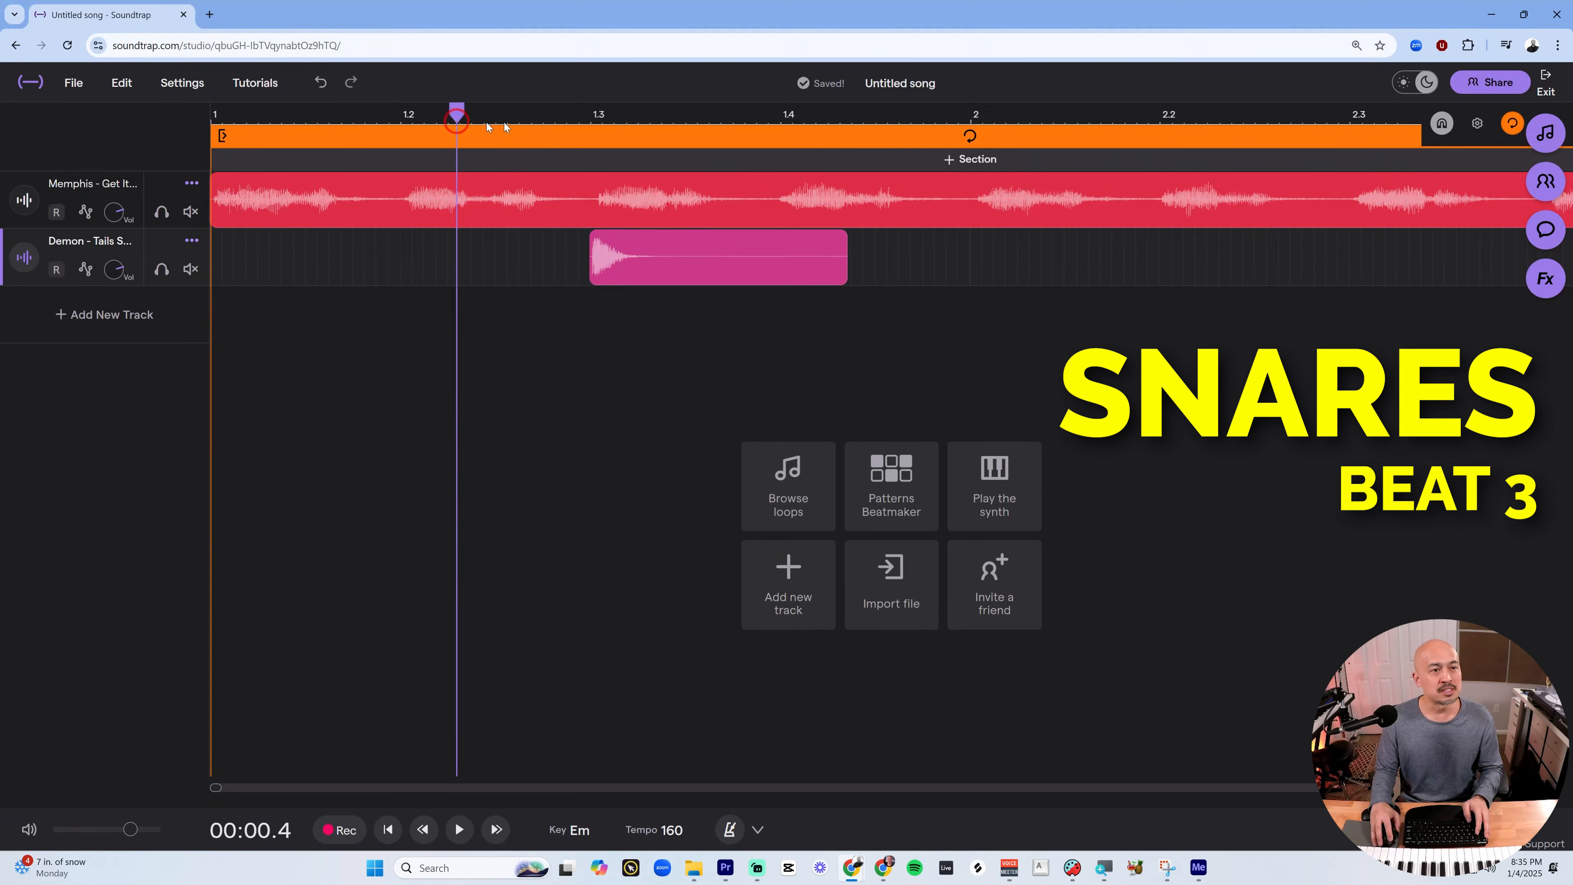
left_click_drag(1084, 116, 1350, 126)
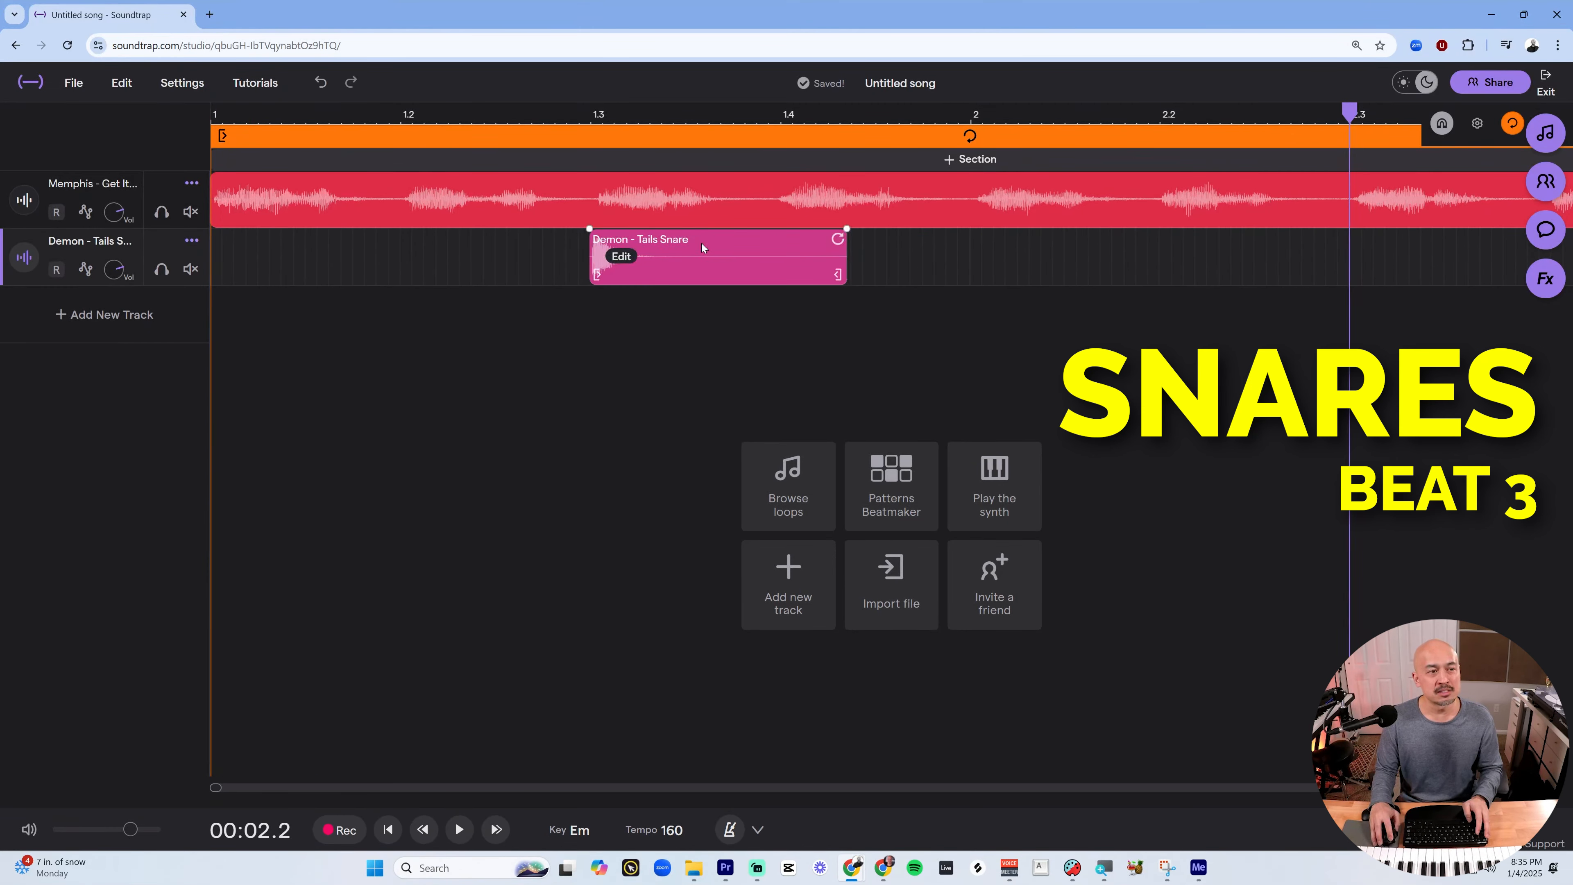
left_click_drag(702, 243, 1412, 275)
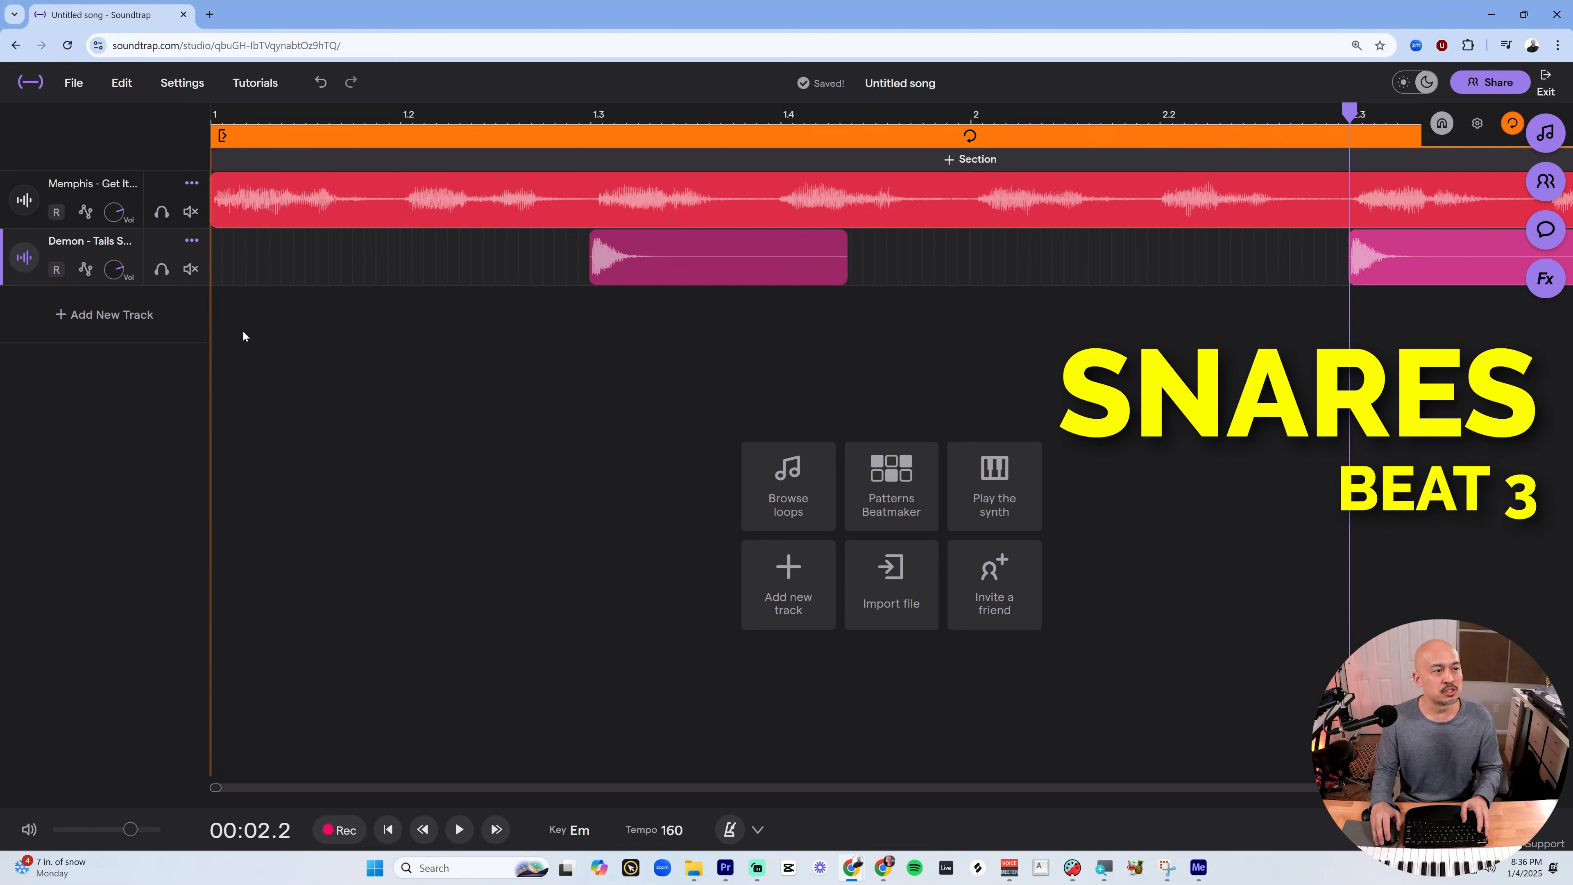
Play the two-bar cycle from the start to hear the snares against the vocal loop
scroll(242, 330, "down", 4)
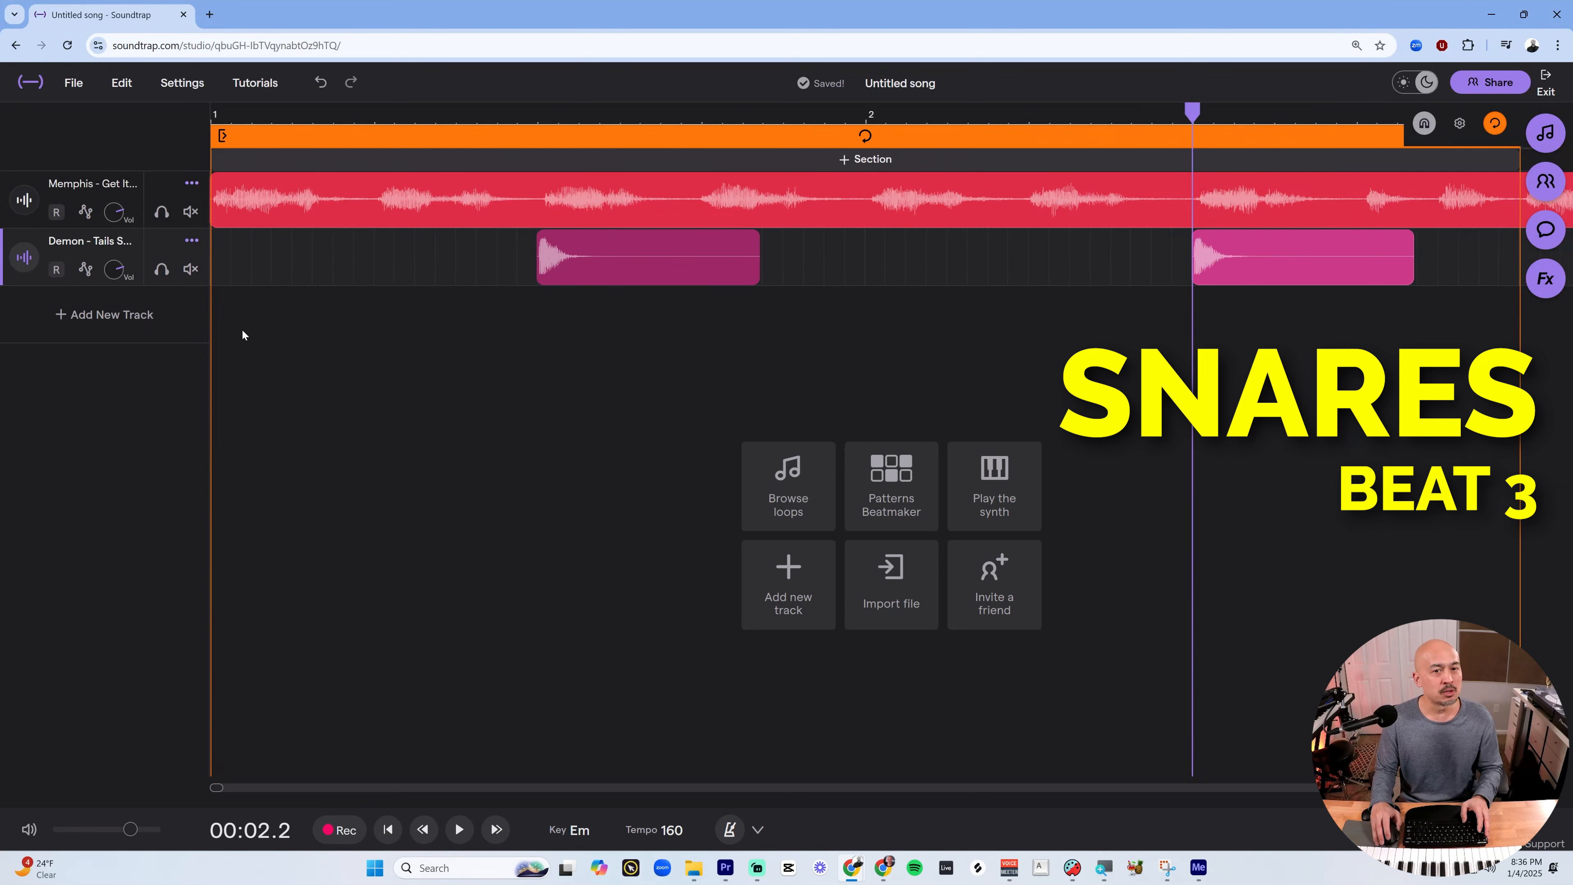
left_click(226, 117)
key("space")
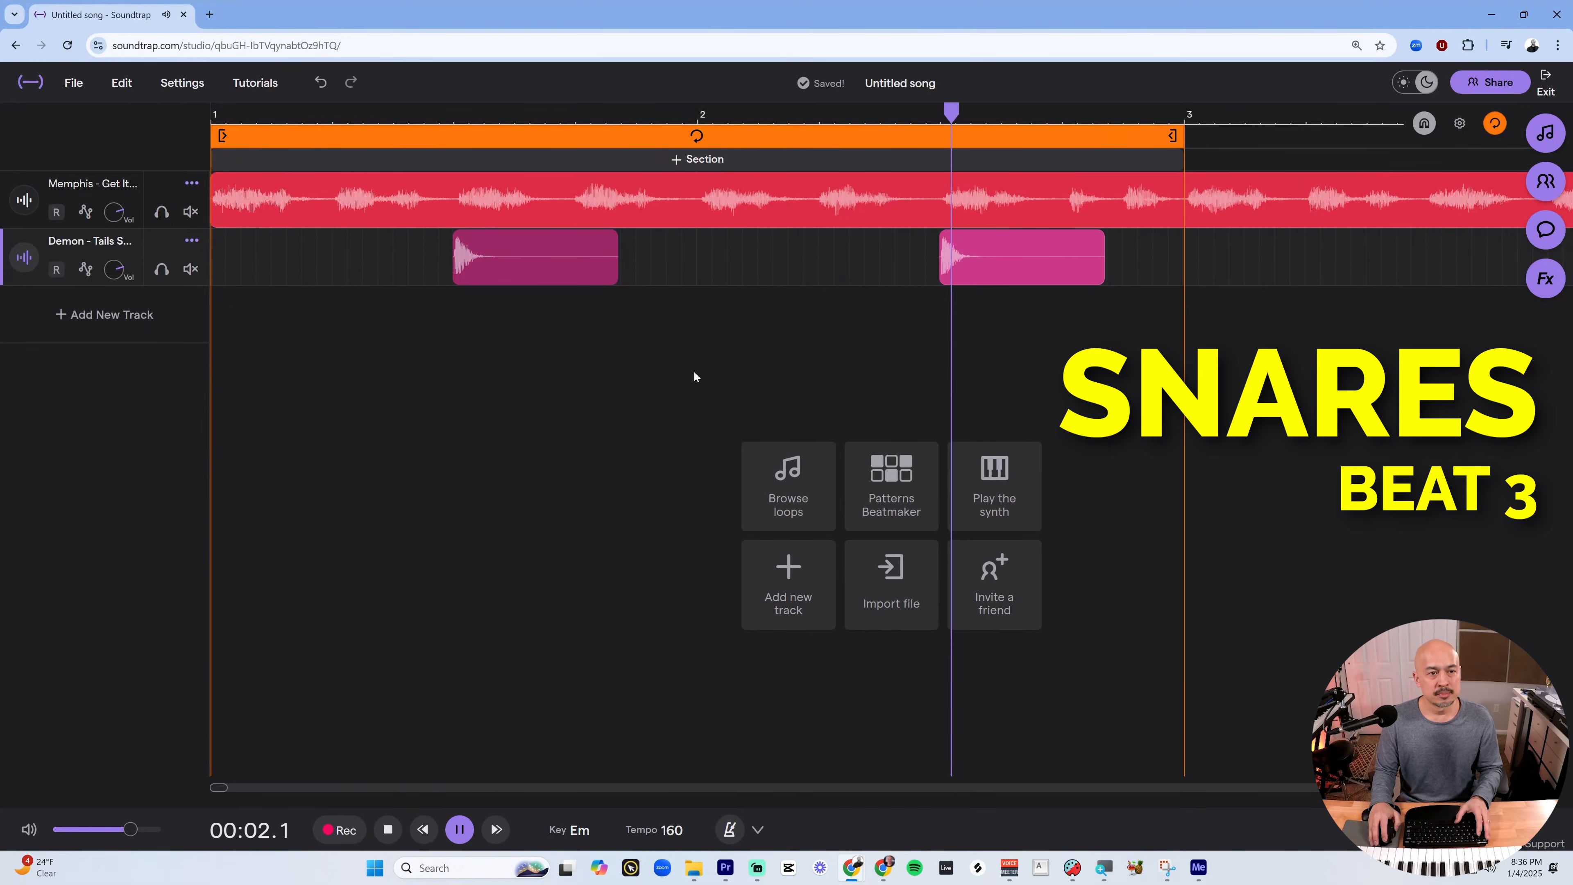
key("space")
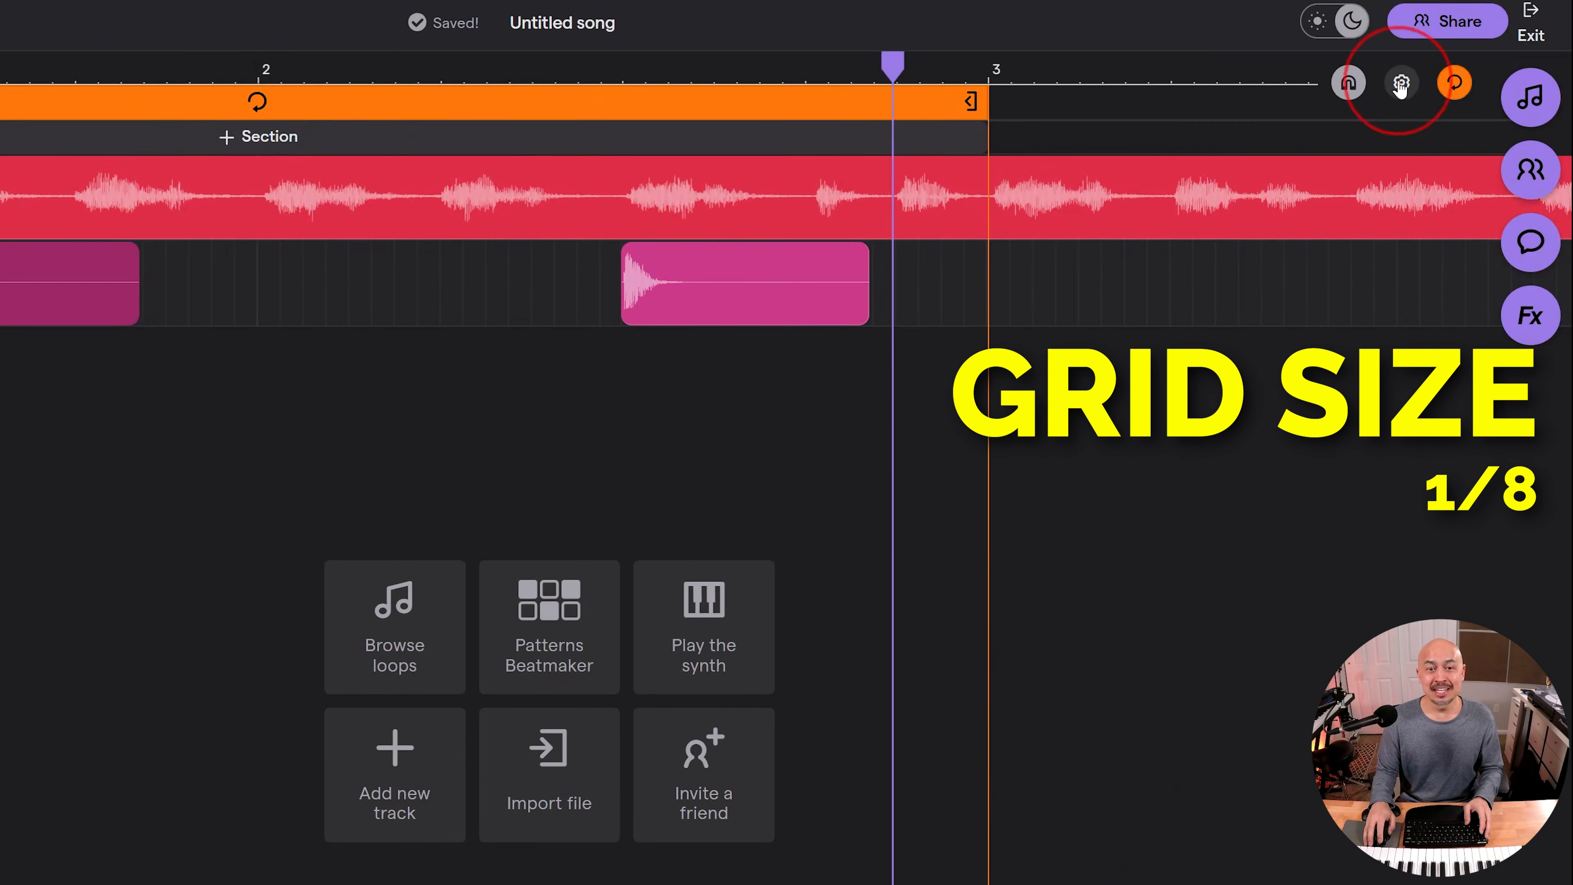
Set the timeline's grid size to 1/8
left_click(1458, 124)
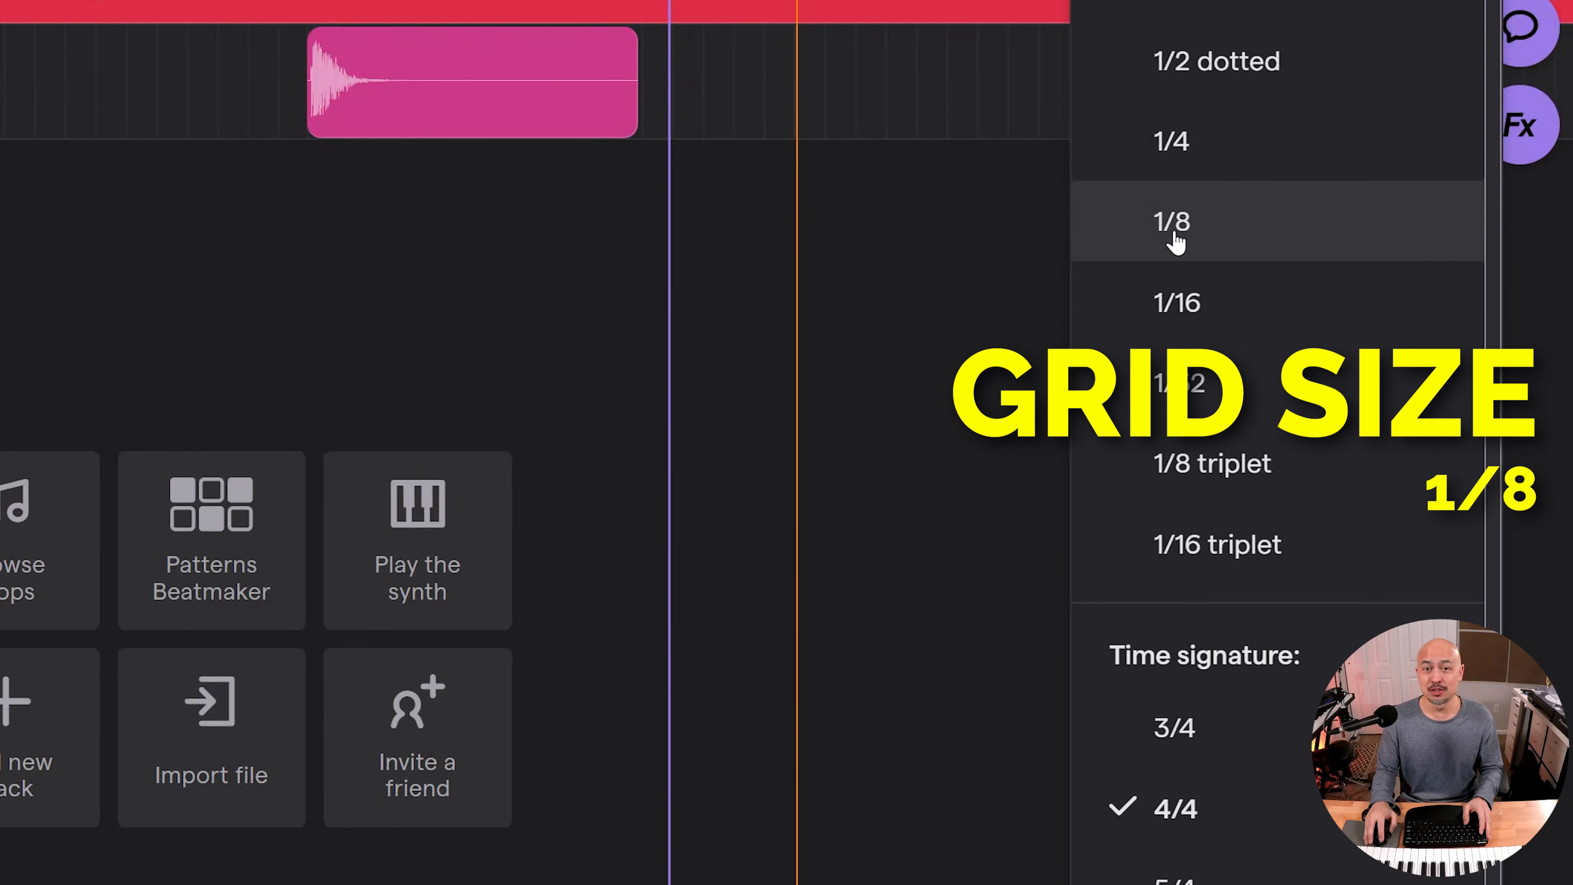
left_click(1175, 238)
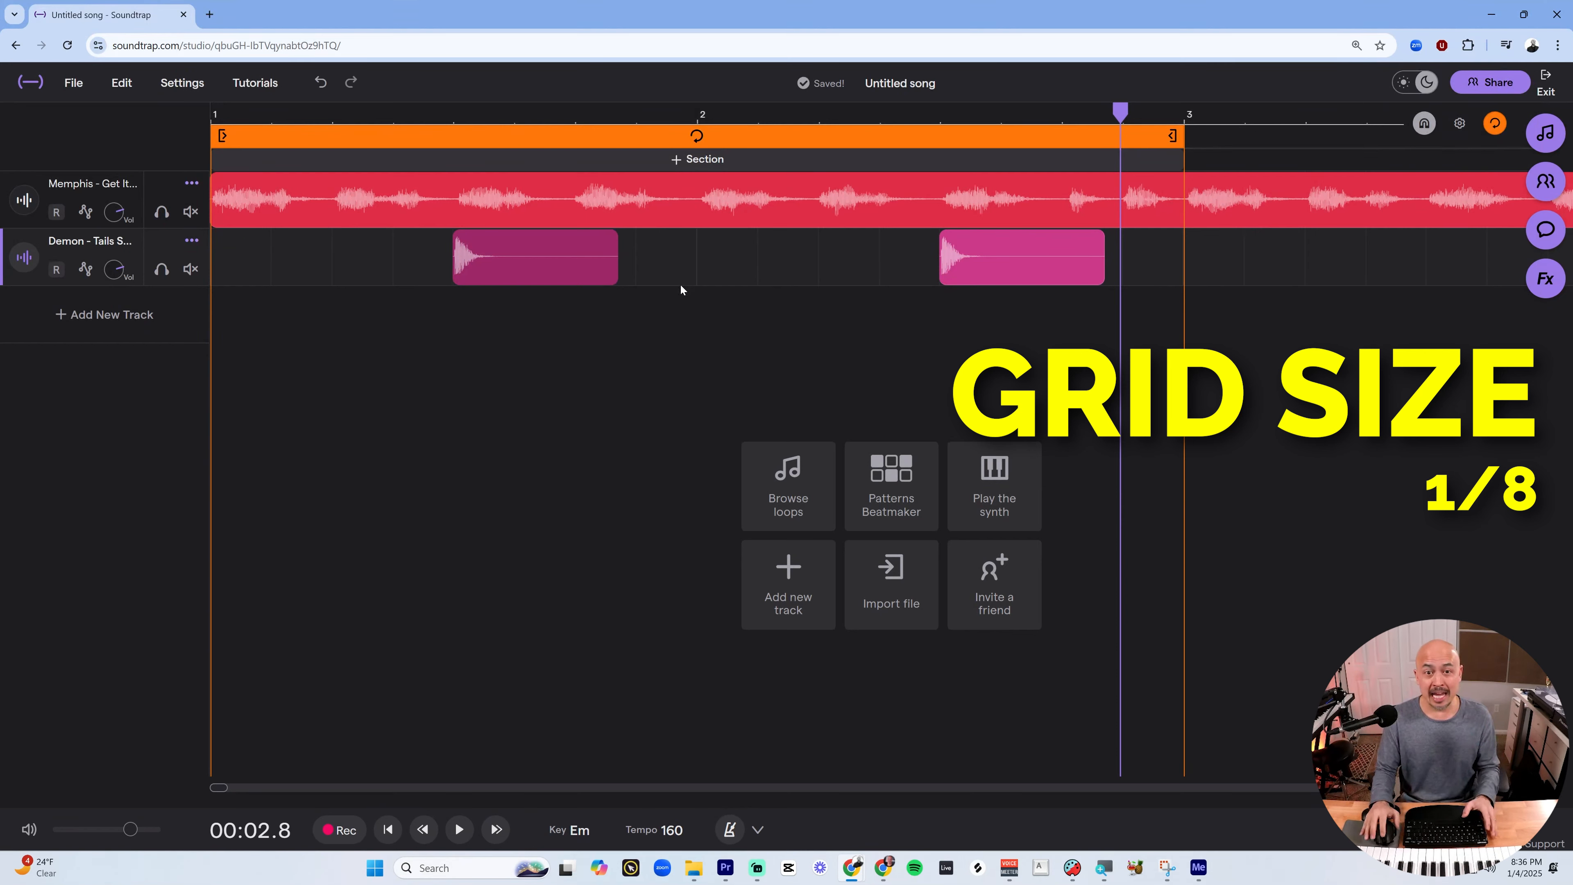
Search the one-shots for a kick, place Desert - Kick Forgive Me on beats 1 and 4 of bar 1, and play the pattern
left_click(1547, 133)
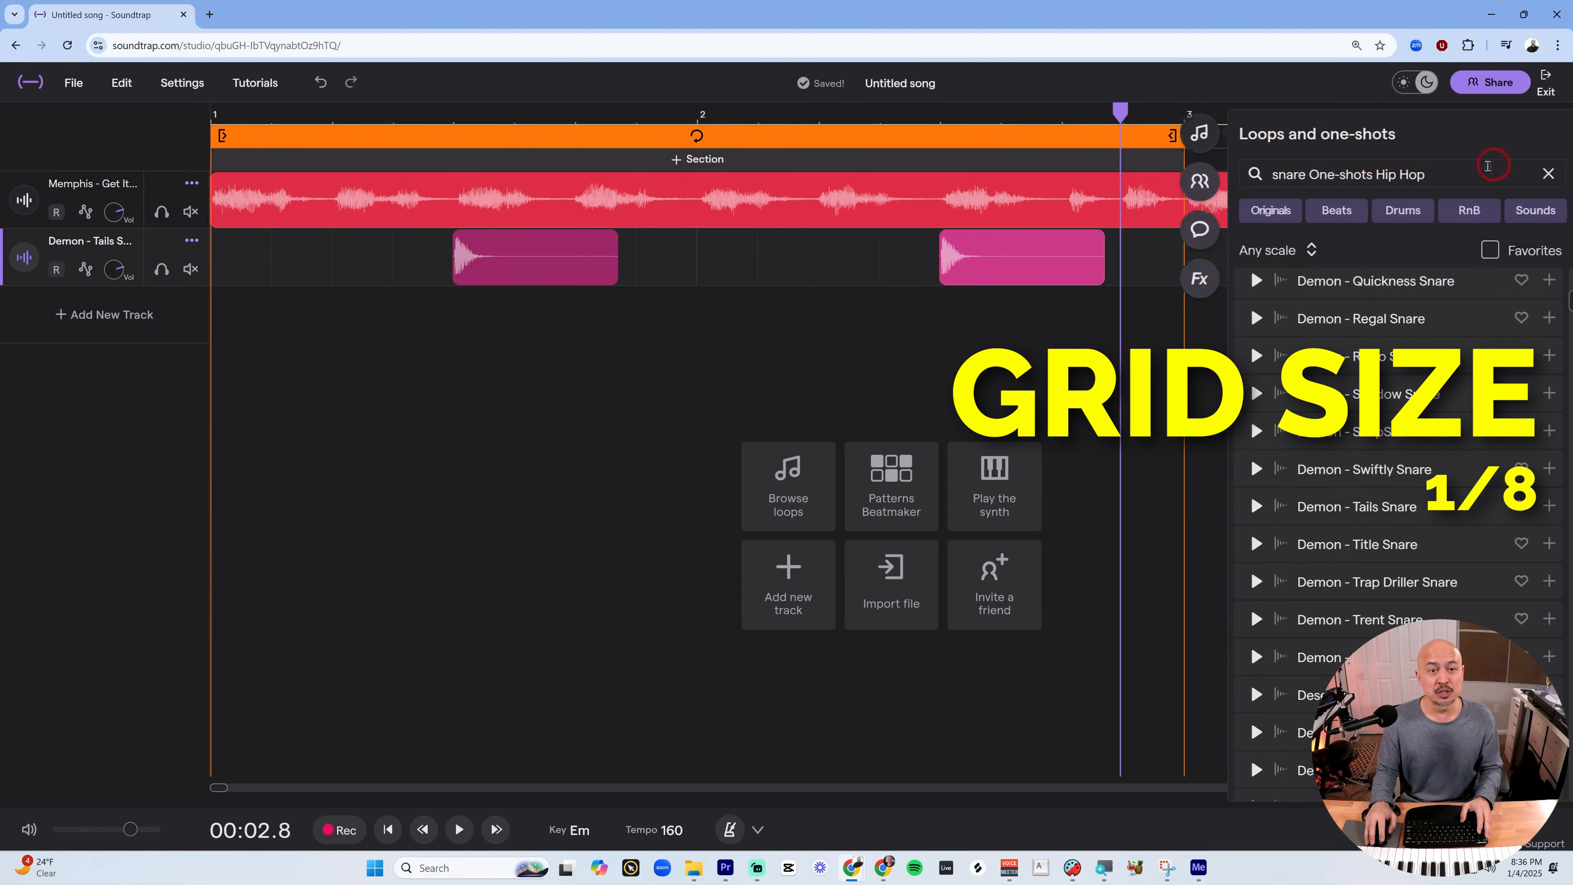
type("kick")
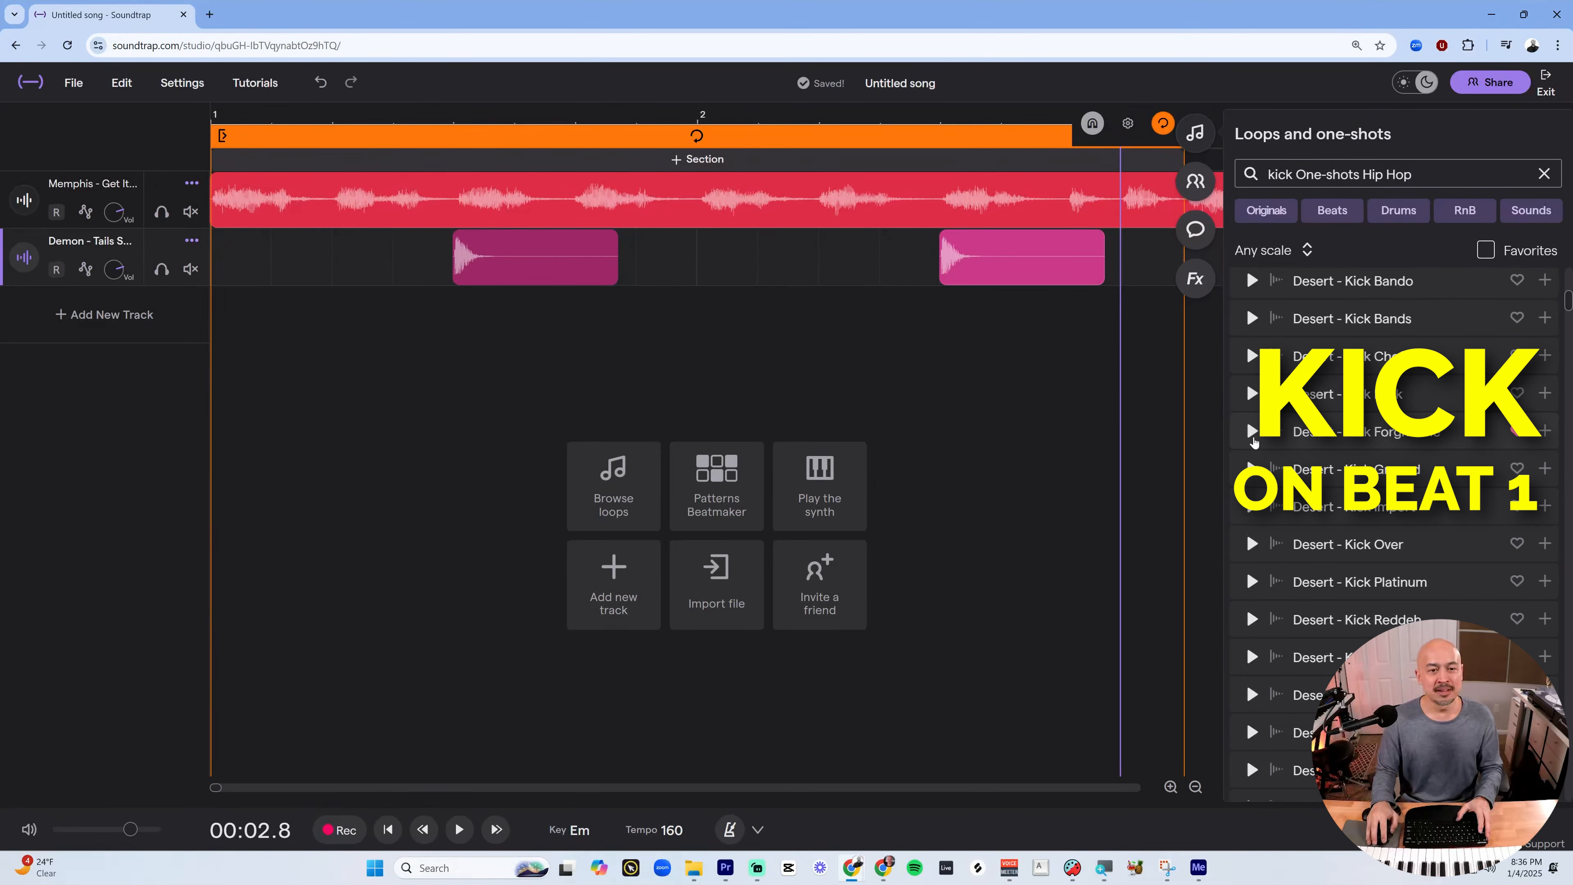
left_click_drag(1245, 438, 554, 326)
key("space")
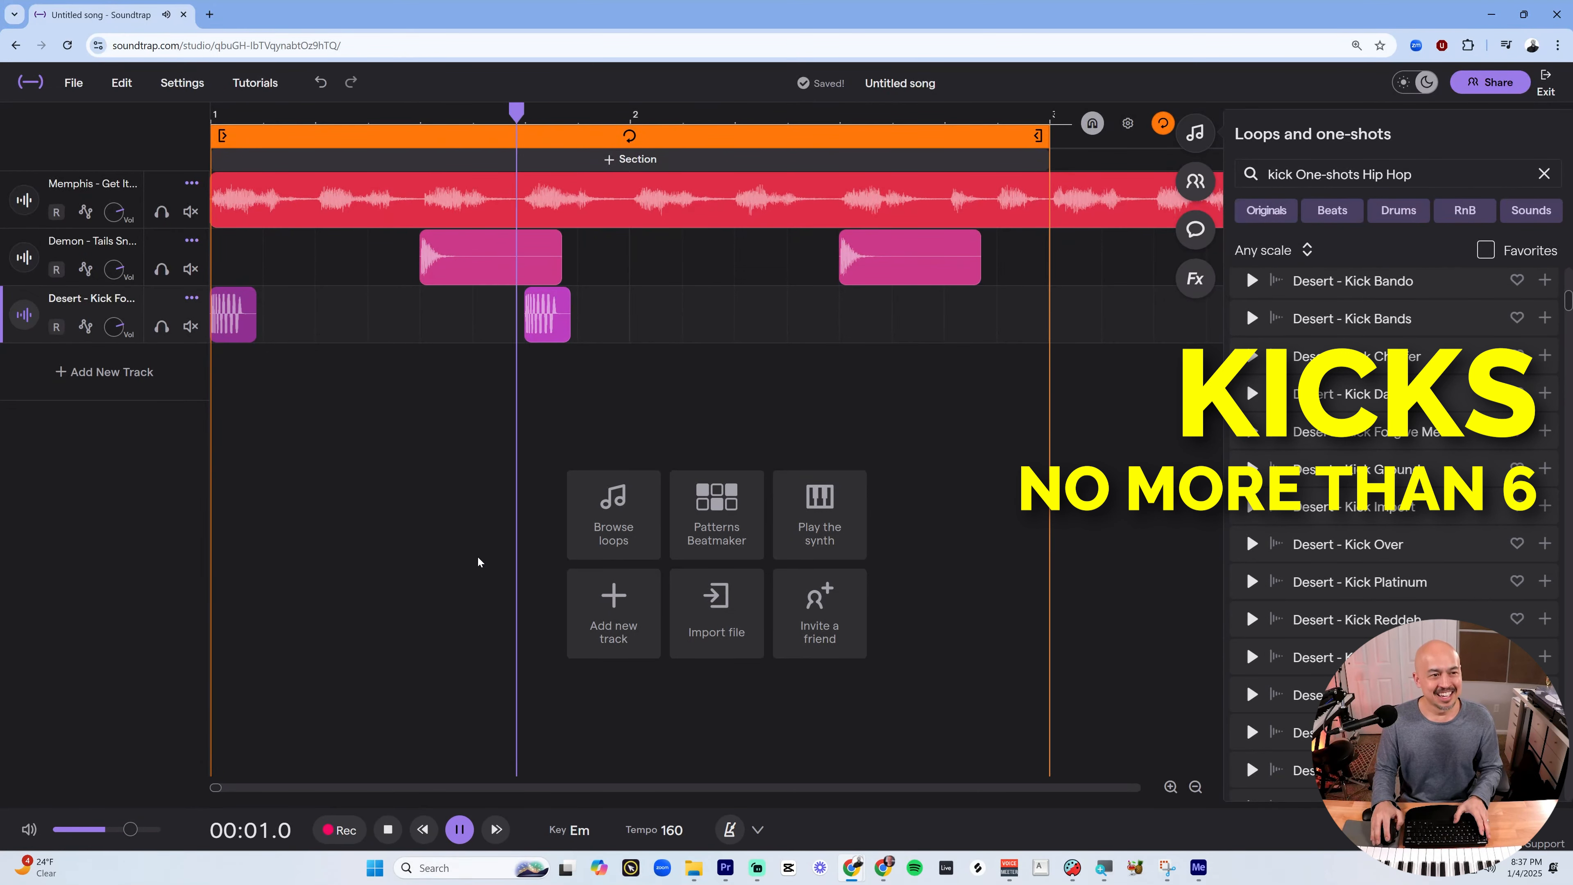
key("space")
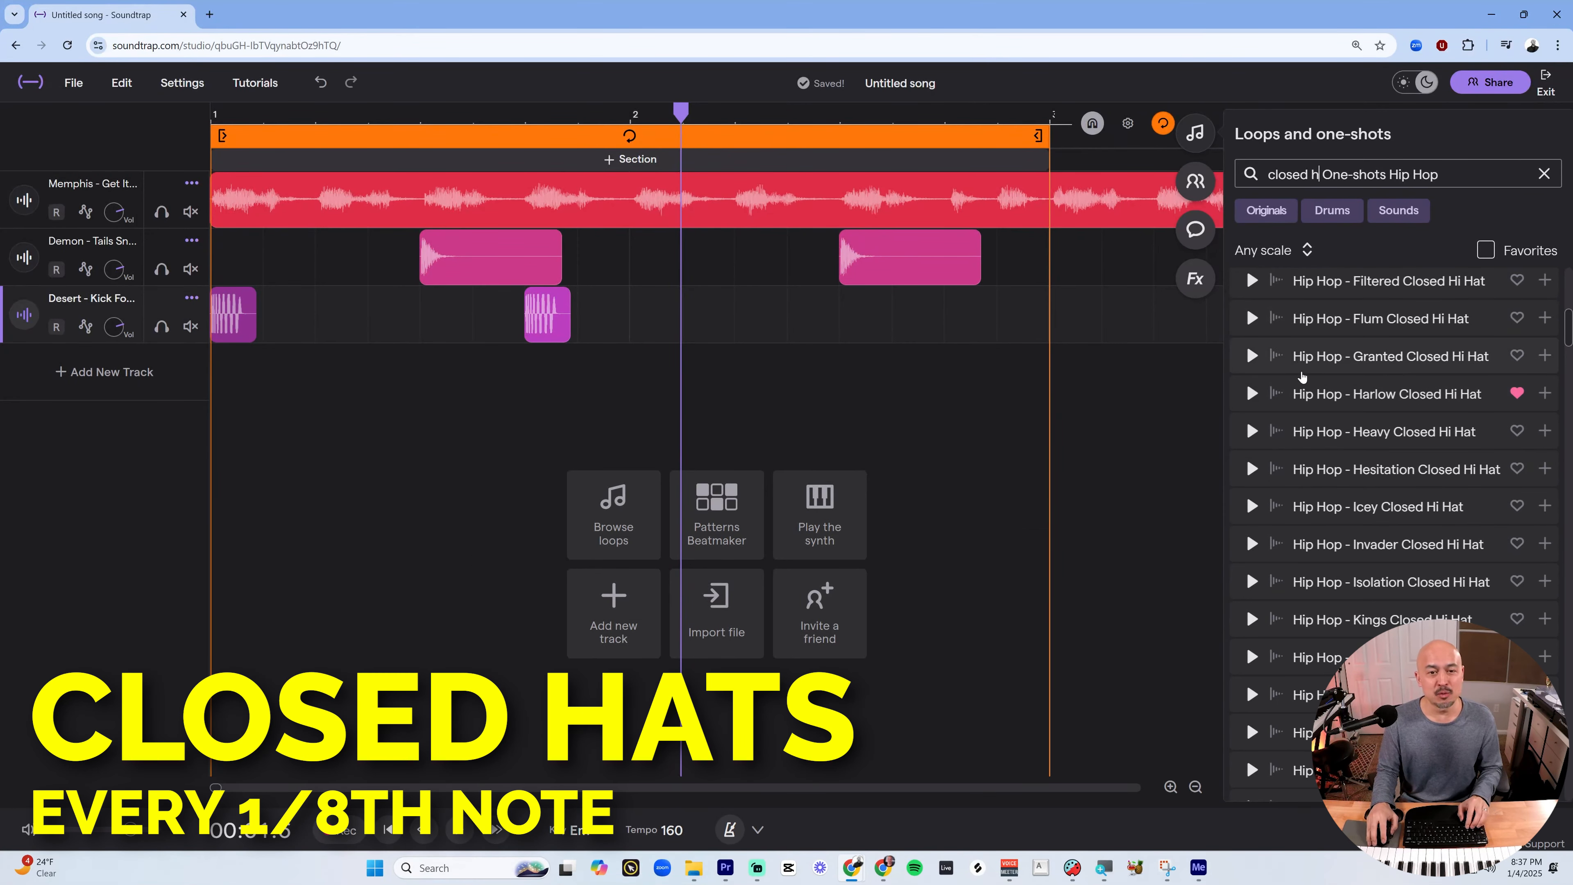
Find closed hi-hat one-shots and place Hip Hop - Harlow Closed Hi Hat on a new track at the start of bar 1
left_click_drag(1378, 399, 225, 387)
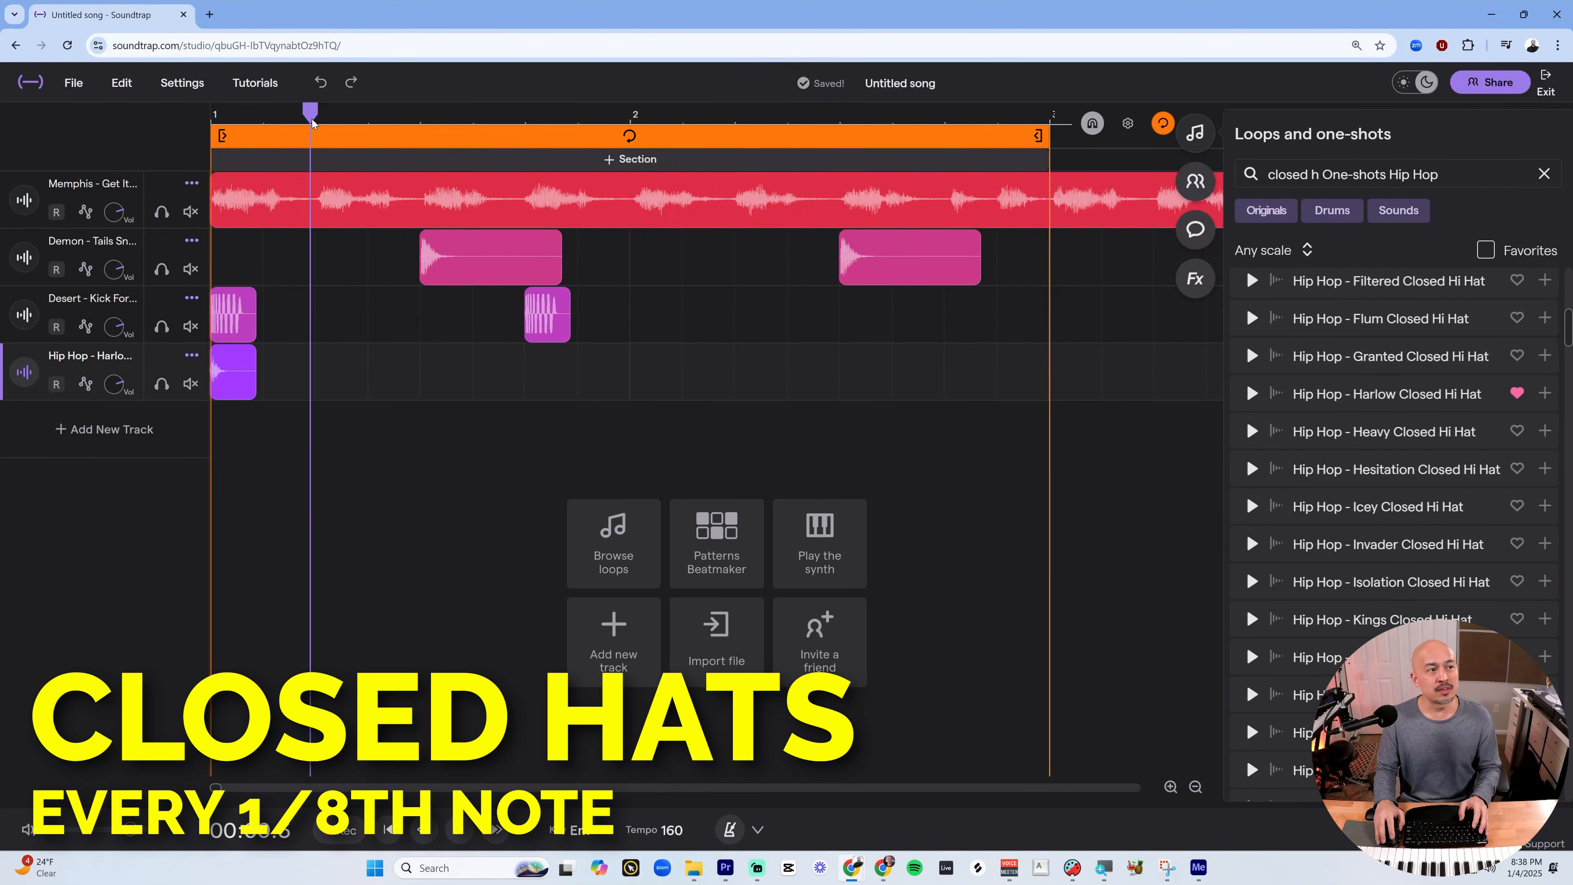
Copy the closed hi-hat hit at the start of bar 1 and paste it on every remaining eighth note of bar 1
left_click(246, 363)
key("ctrl+c")
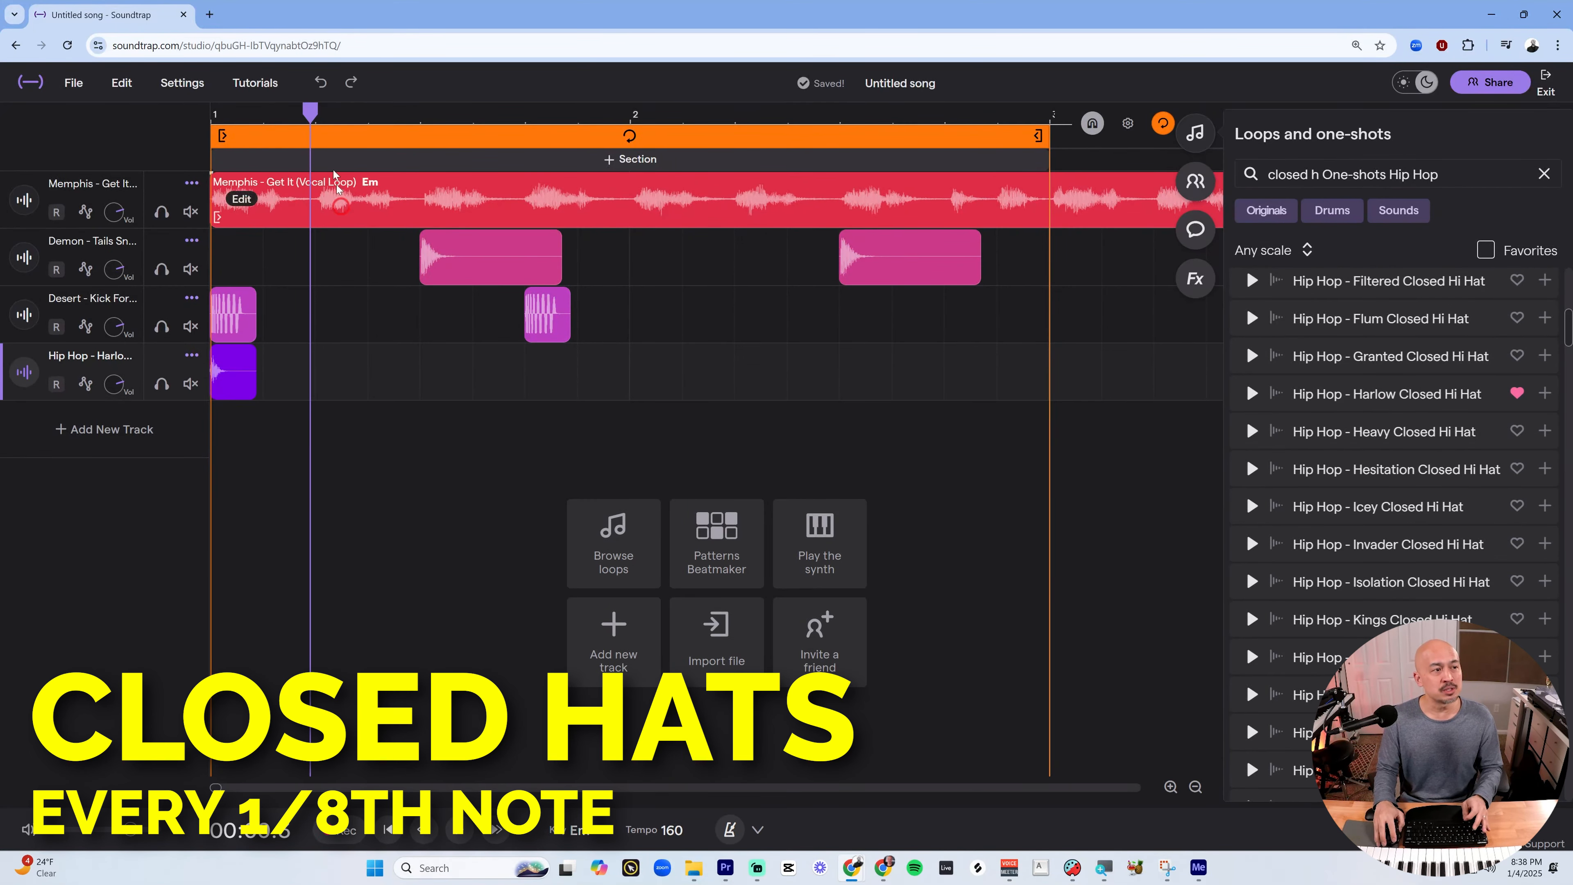
left_click(263, 115)
key("ctrl+v")
left_click(363, 113)
left_click(315, 116)
key("ctrl+v")
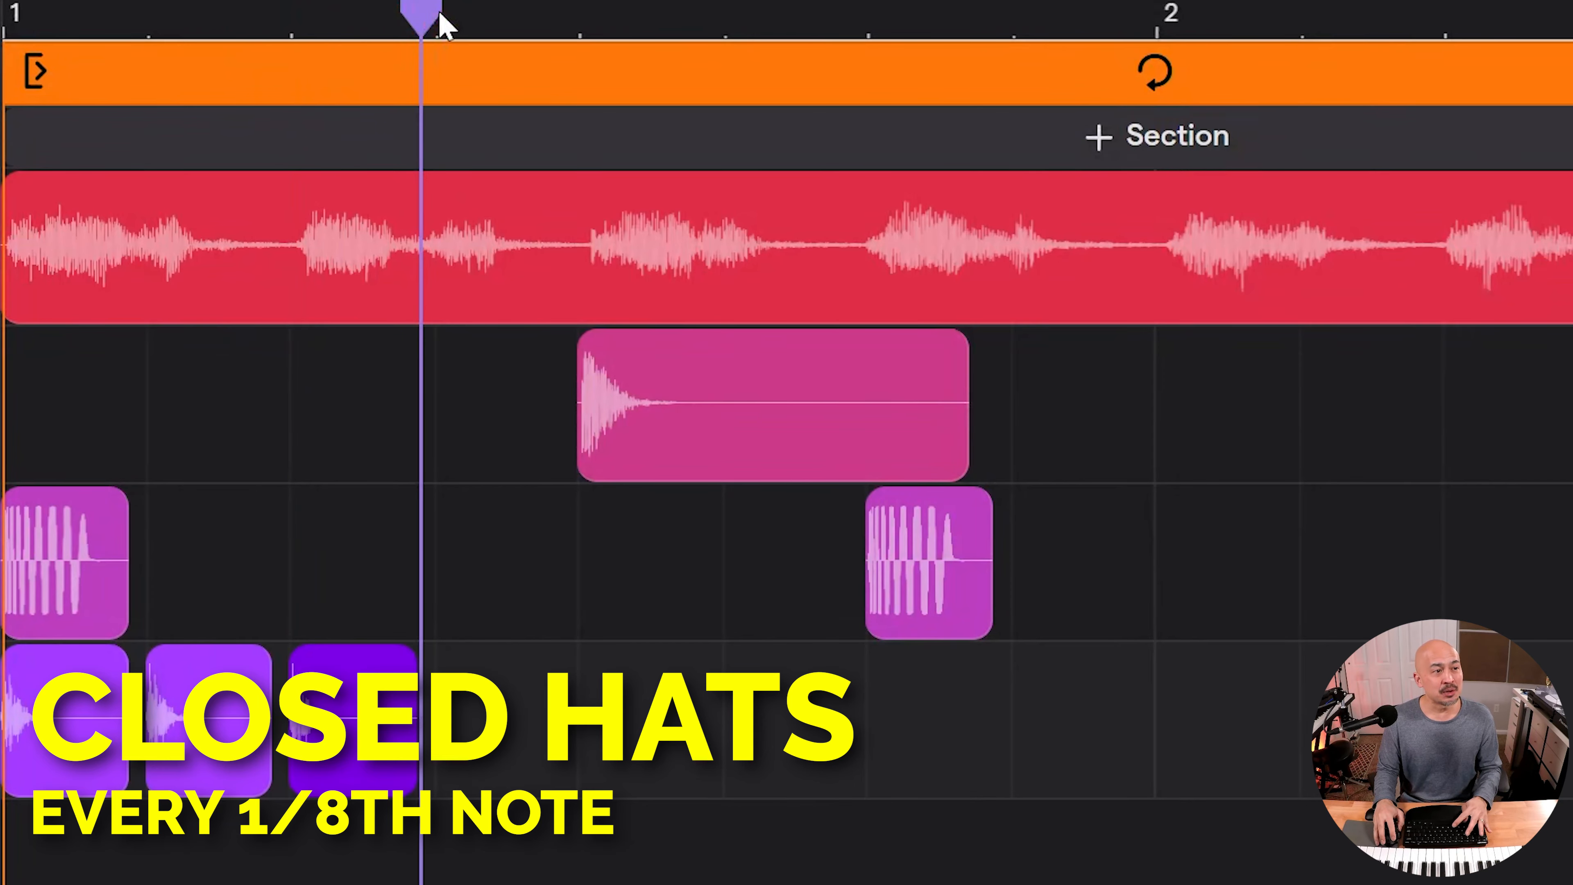
left_click(403, 121)
key("ctrl+v")
left_click(582, 16)
key("ctrl+v")
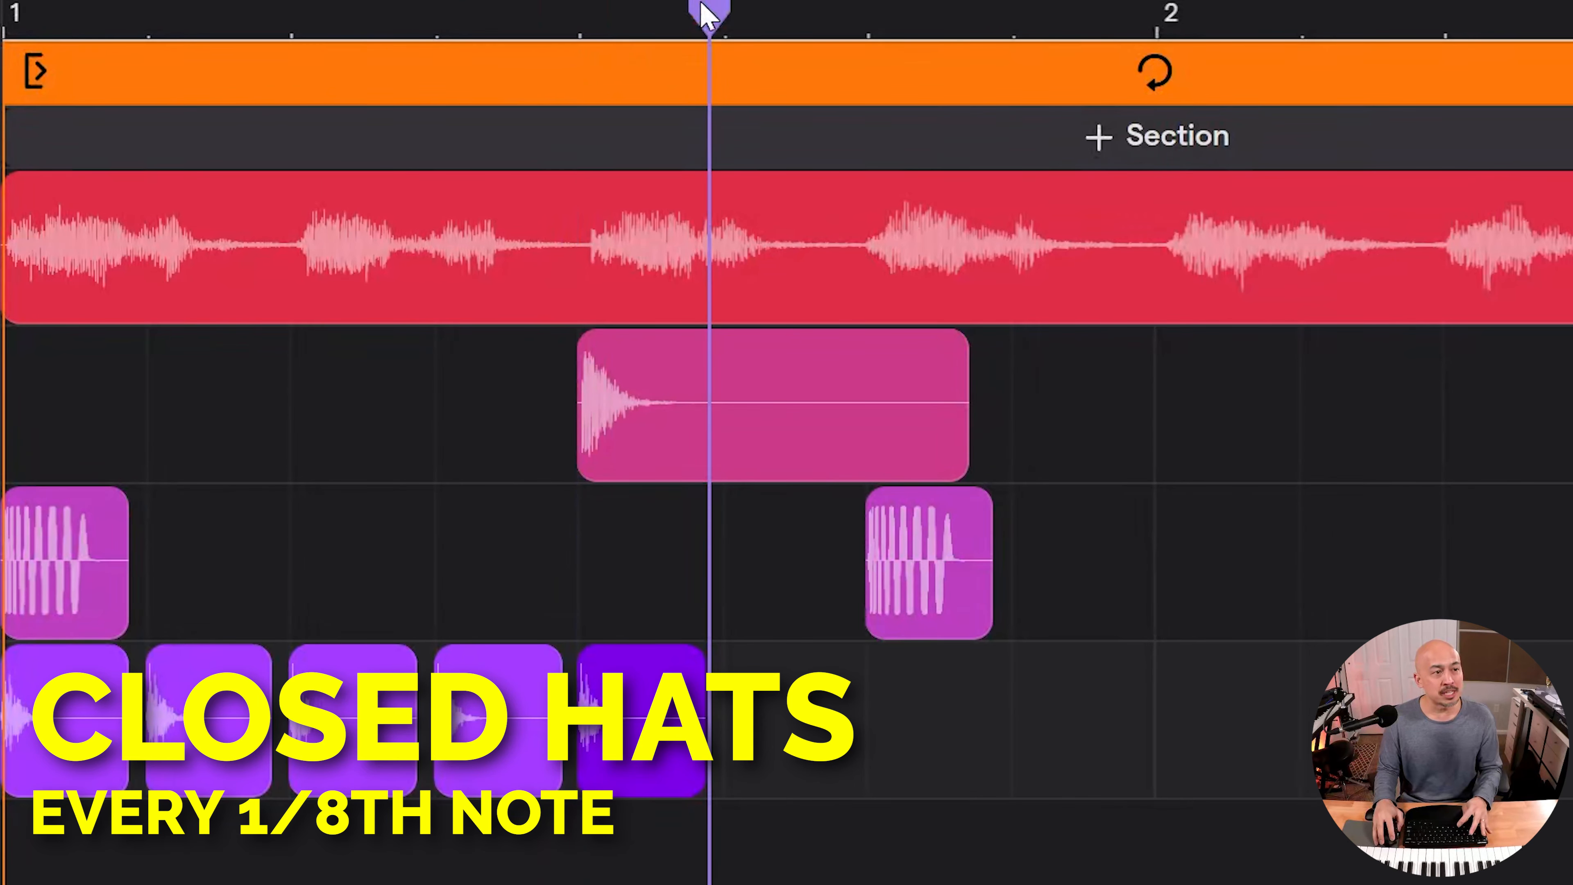
left_click(718, 12)
key("ctrl+v")
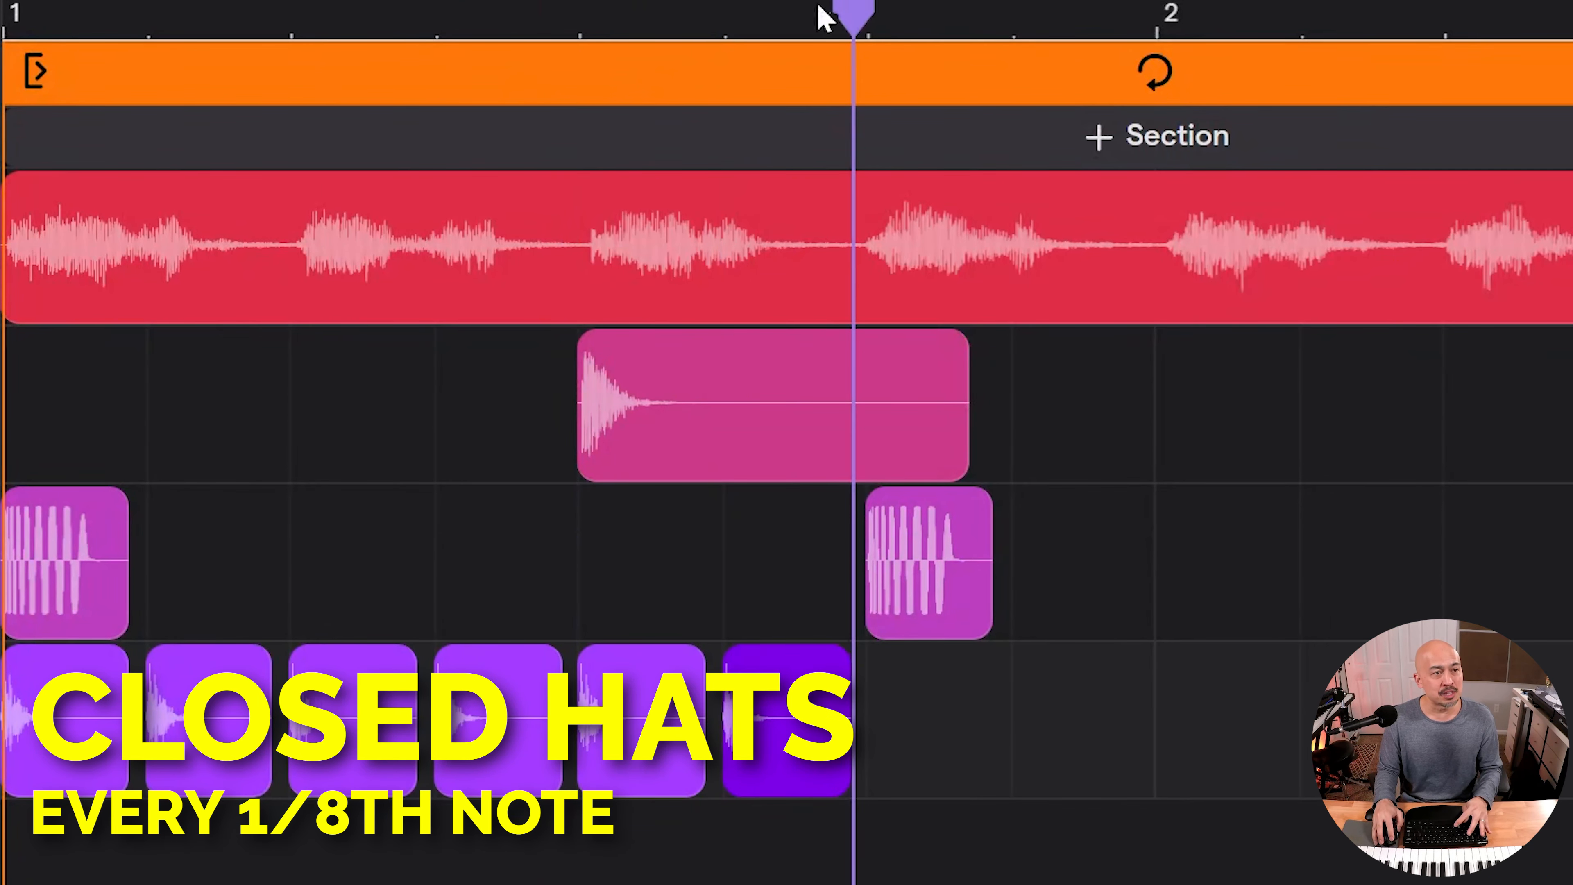
left_click(867, 16)
key("ctrl+v")
left_click(1022, 18)
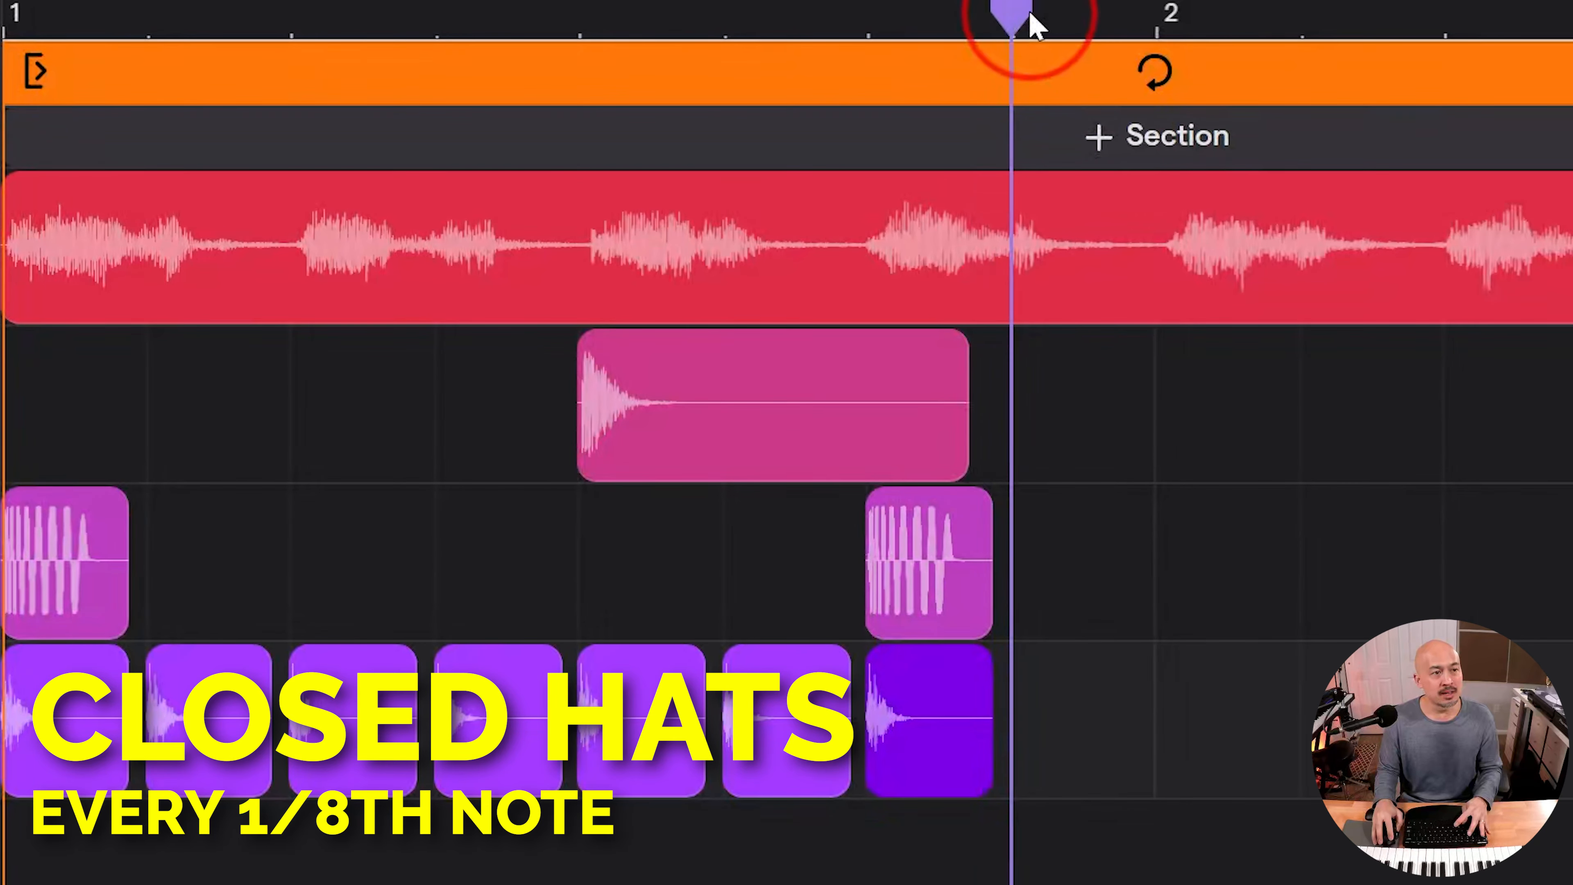
key("ctrl+v")
Duplicate all eight hi-hats of bar 1 into bar 2 and play the pattern from the start
left_click_drag(1082, 877, 93, 700)
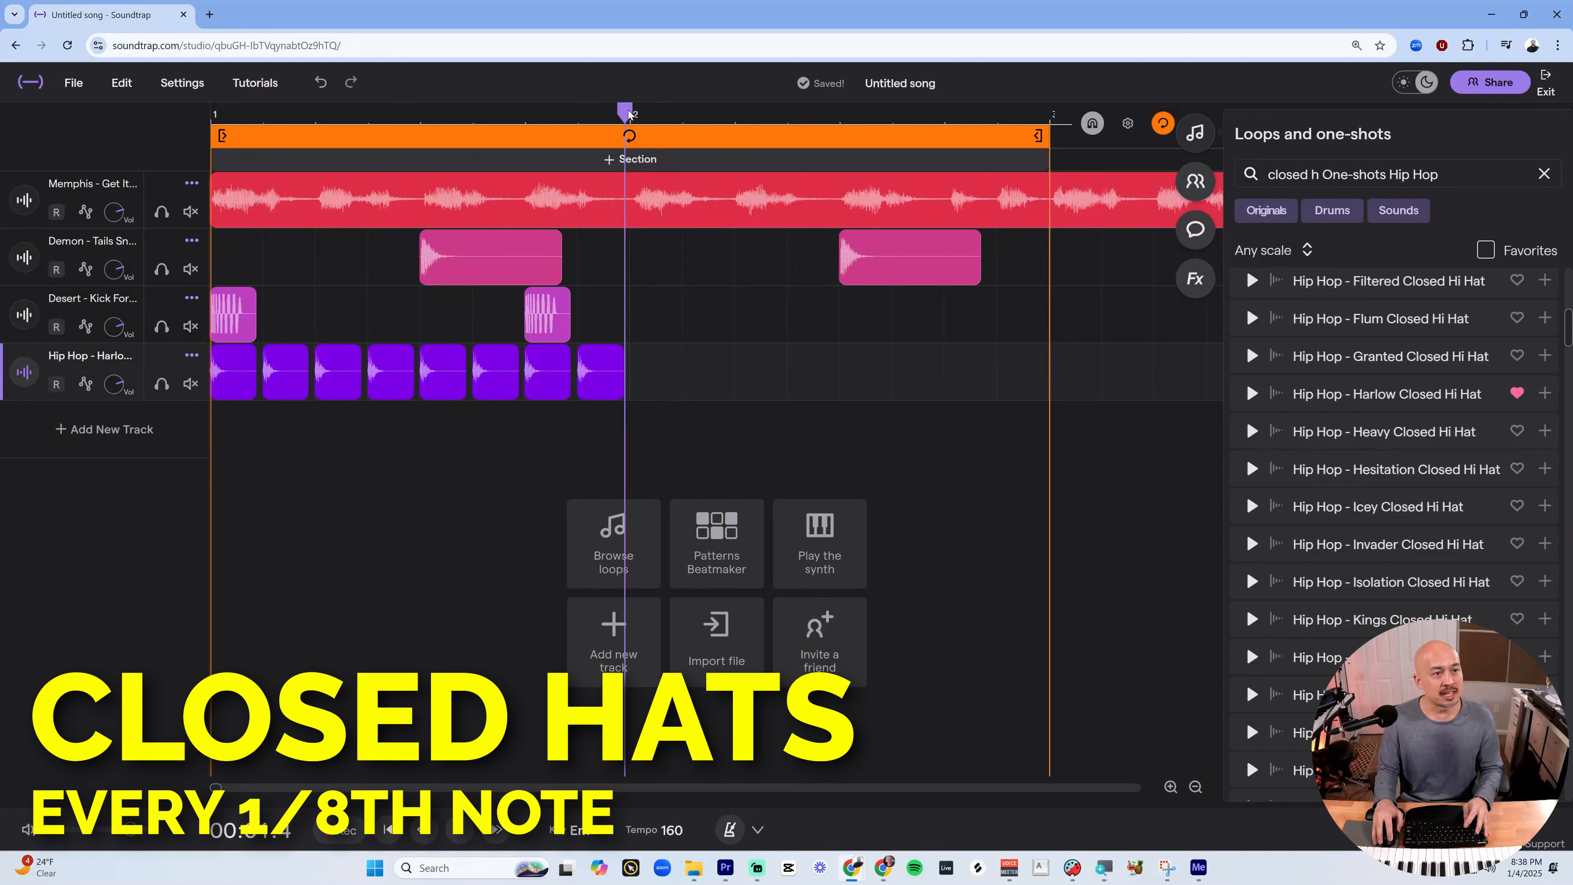
left_click(629, 114)
key("ctrl+v")
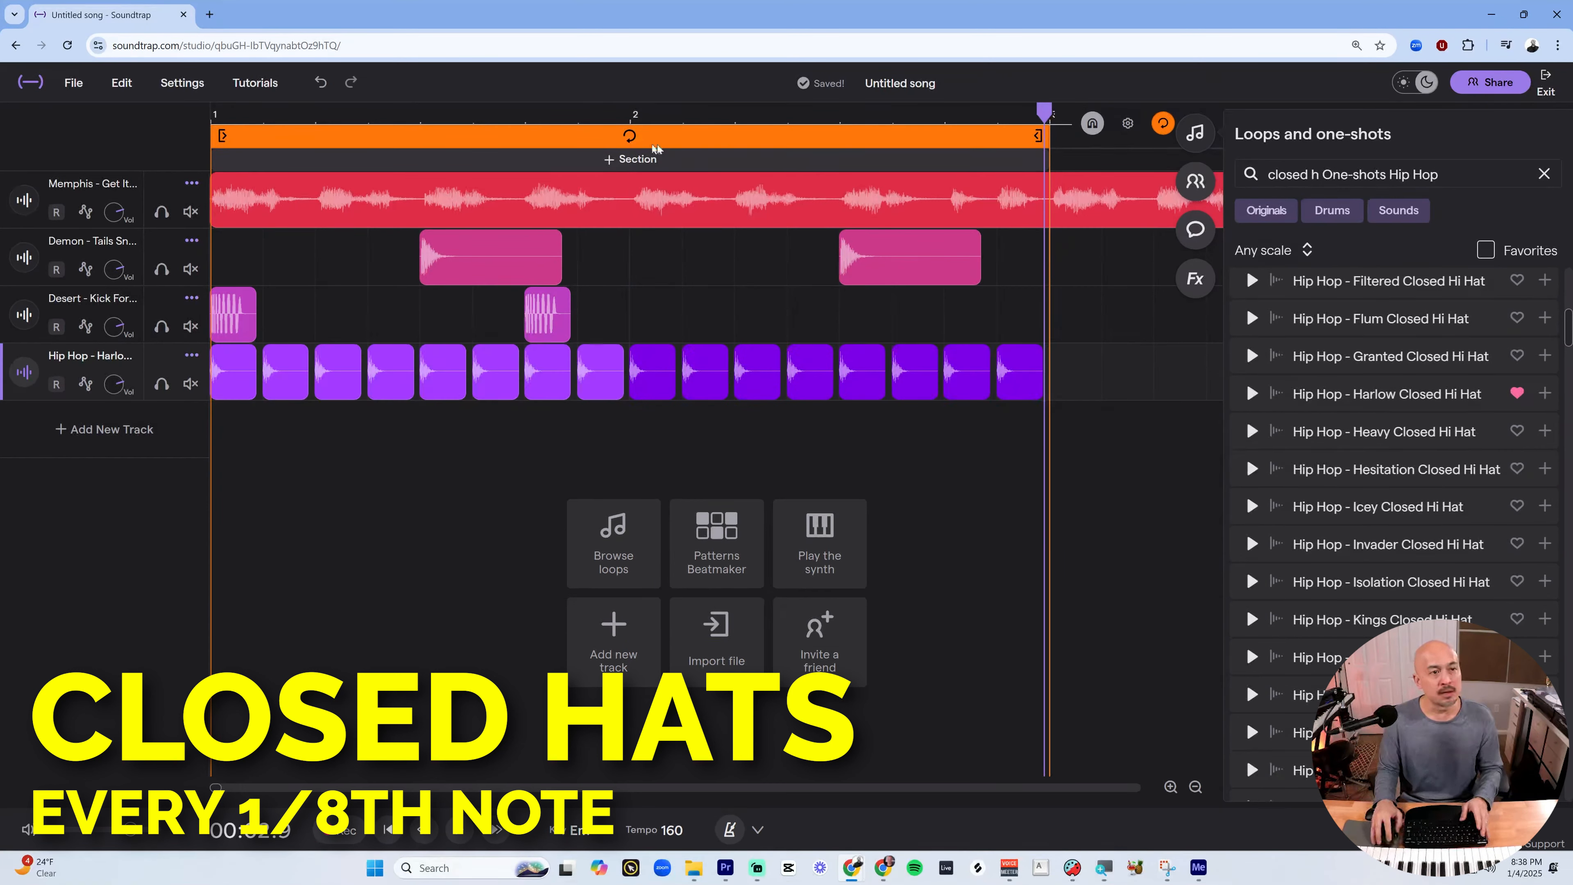
left_click(213, 118)
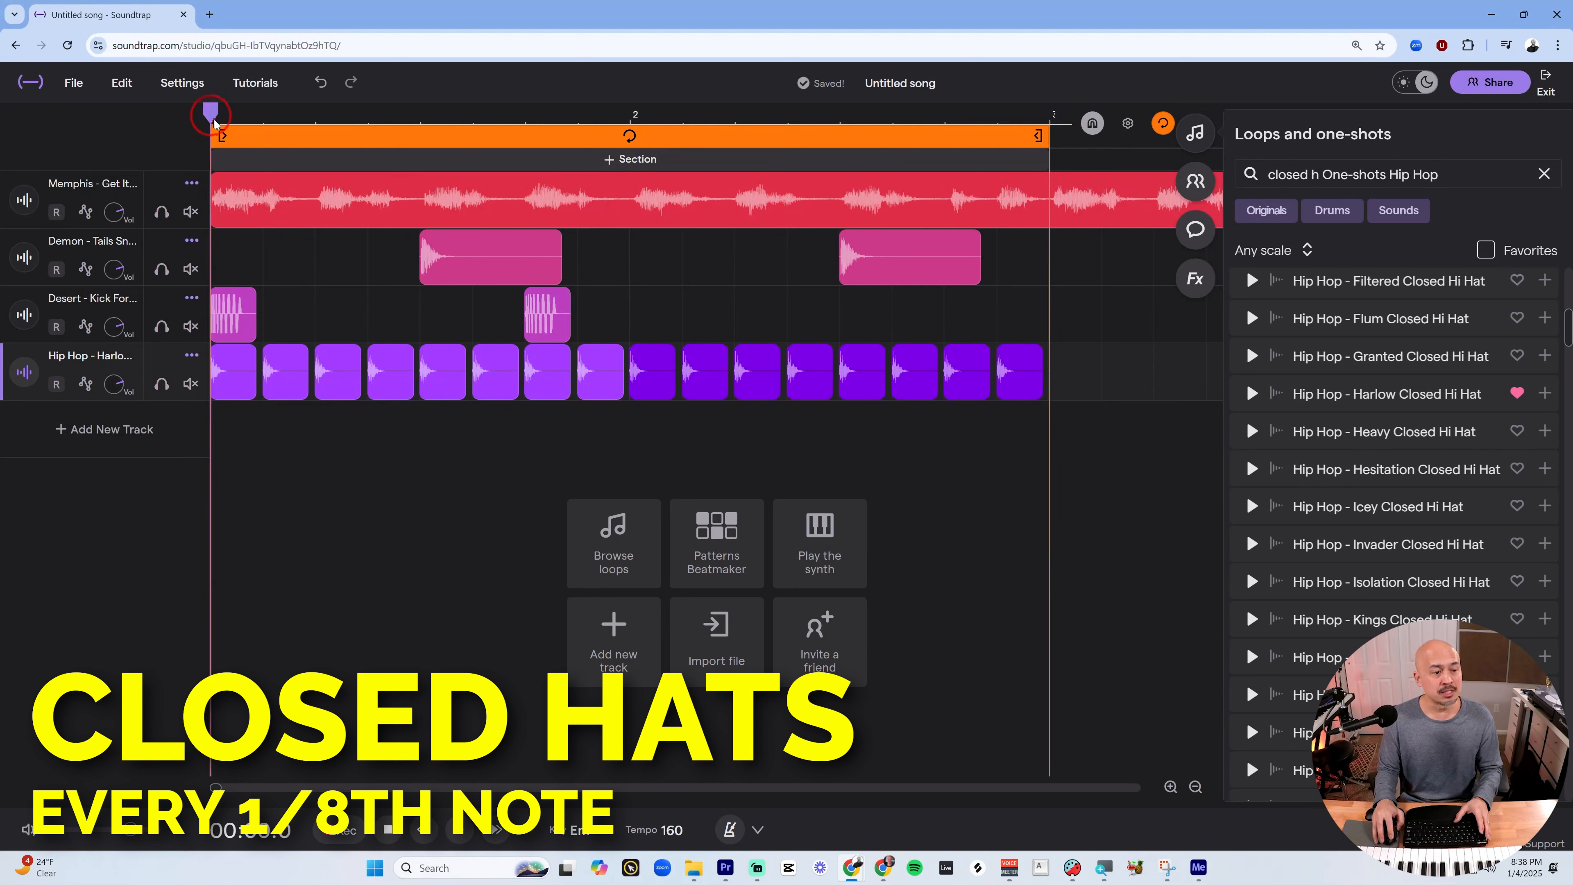
key("space")
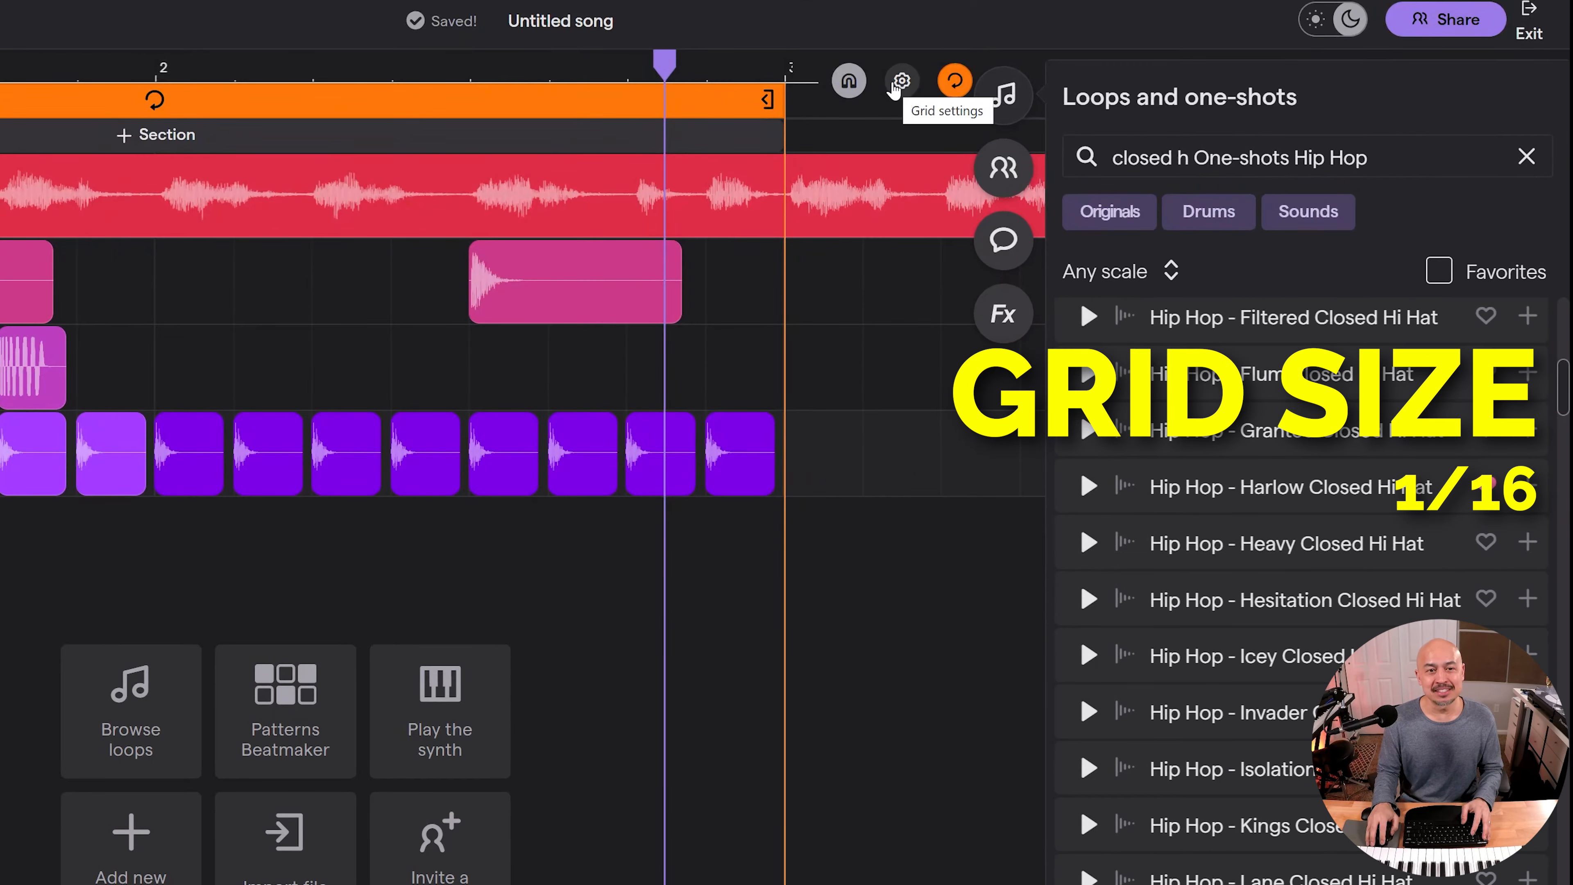
Set the timeline's grid size to 1/16 and turn the second closed hi-hat of bar 1 into a two-hit sixteenth-note roll
left_click(1126, 125)
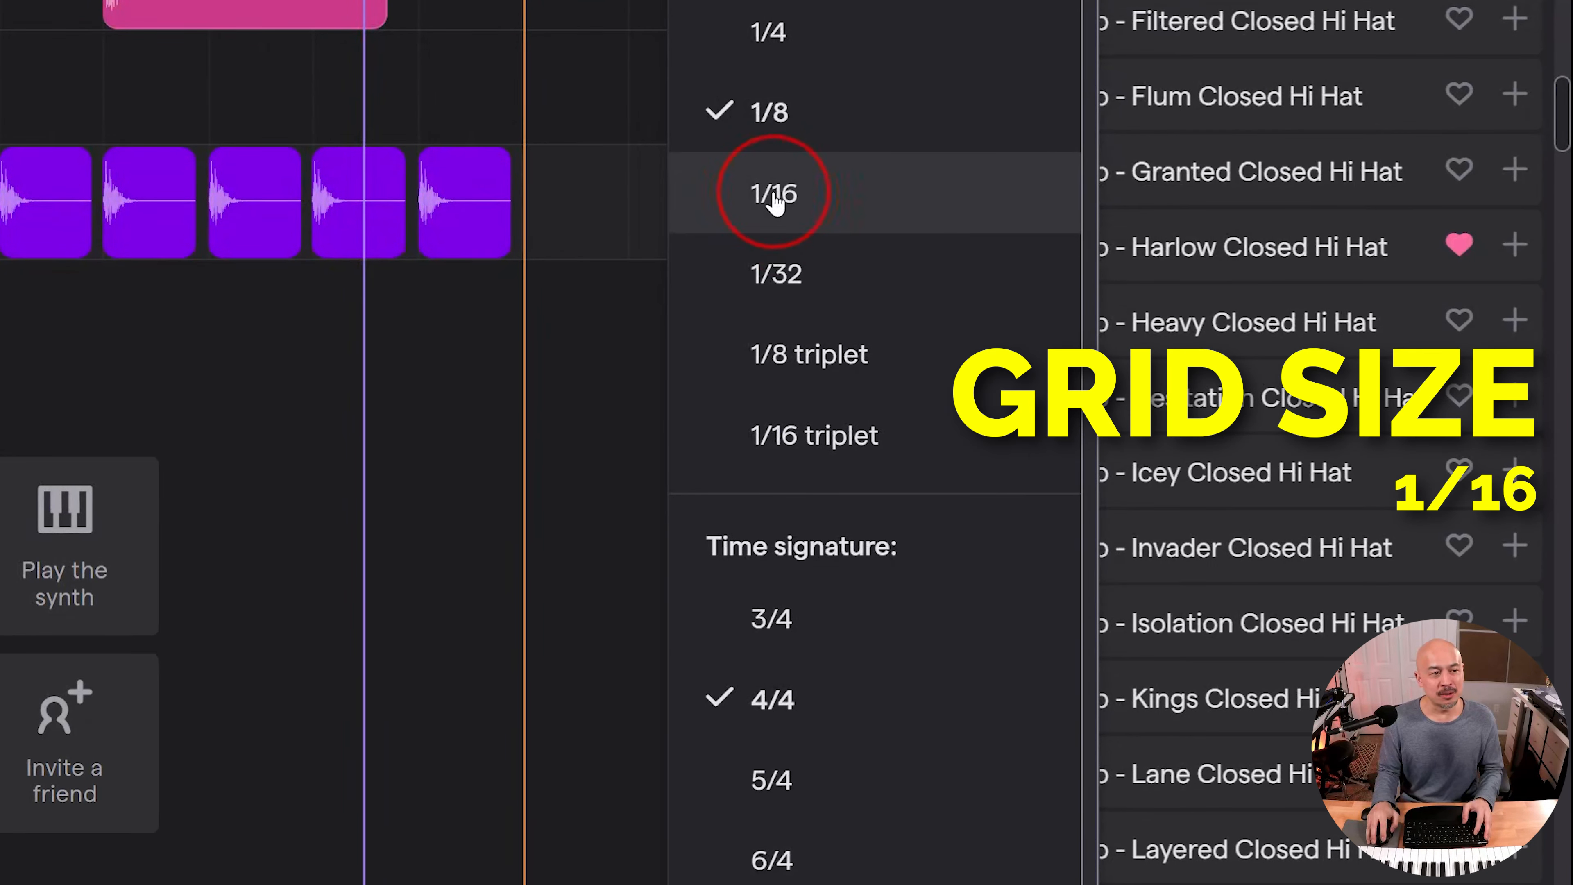
left_click(775, 197)
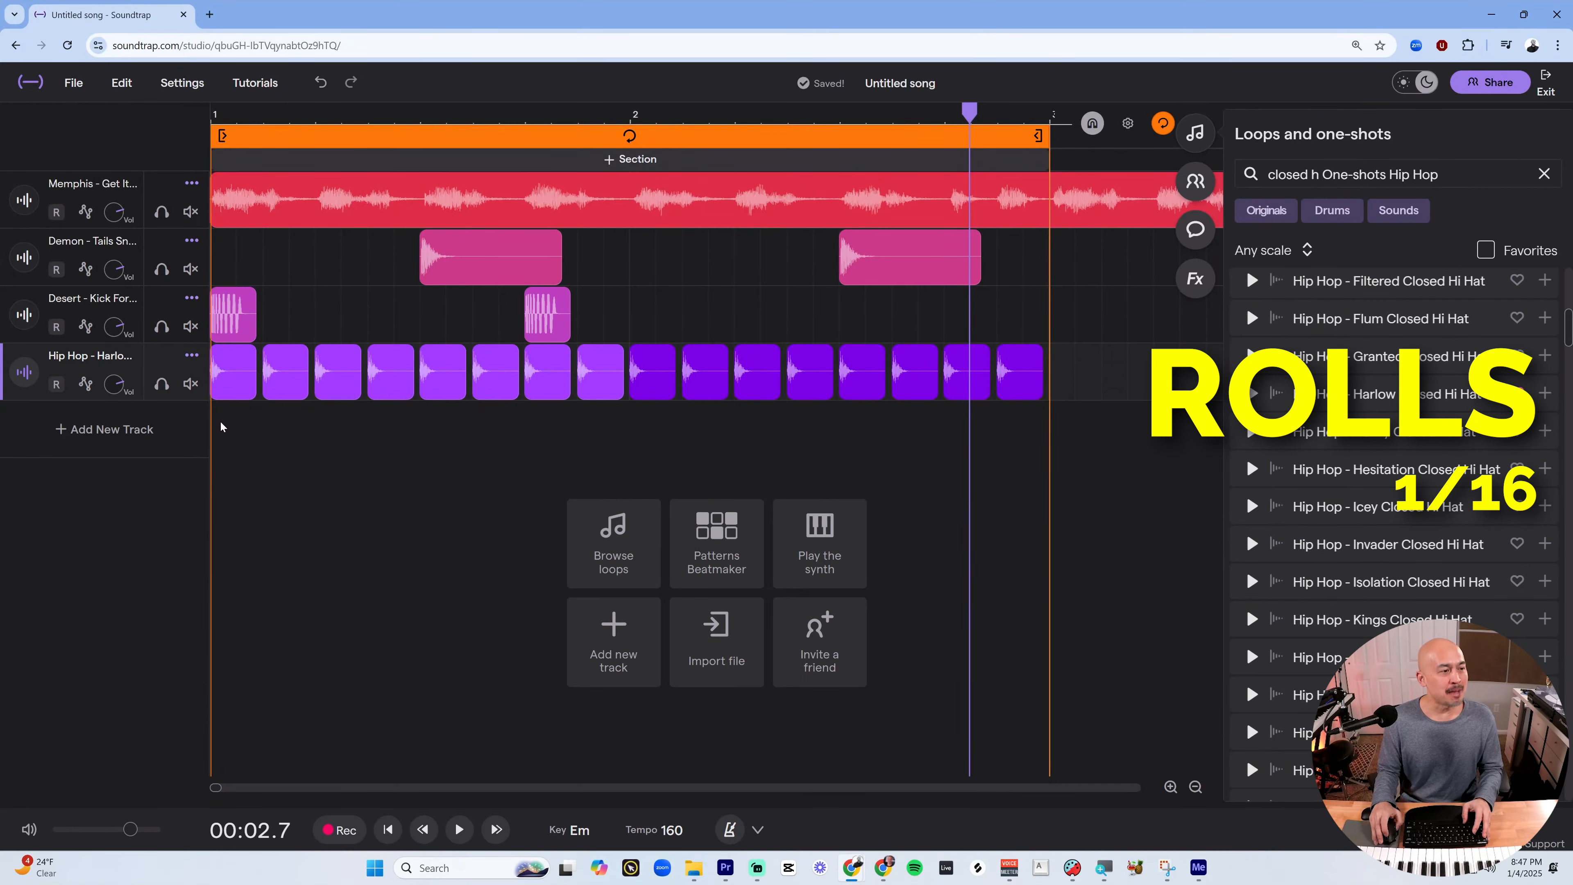
scroll(220, 427, "up", 3)
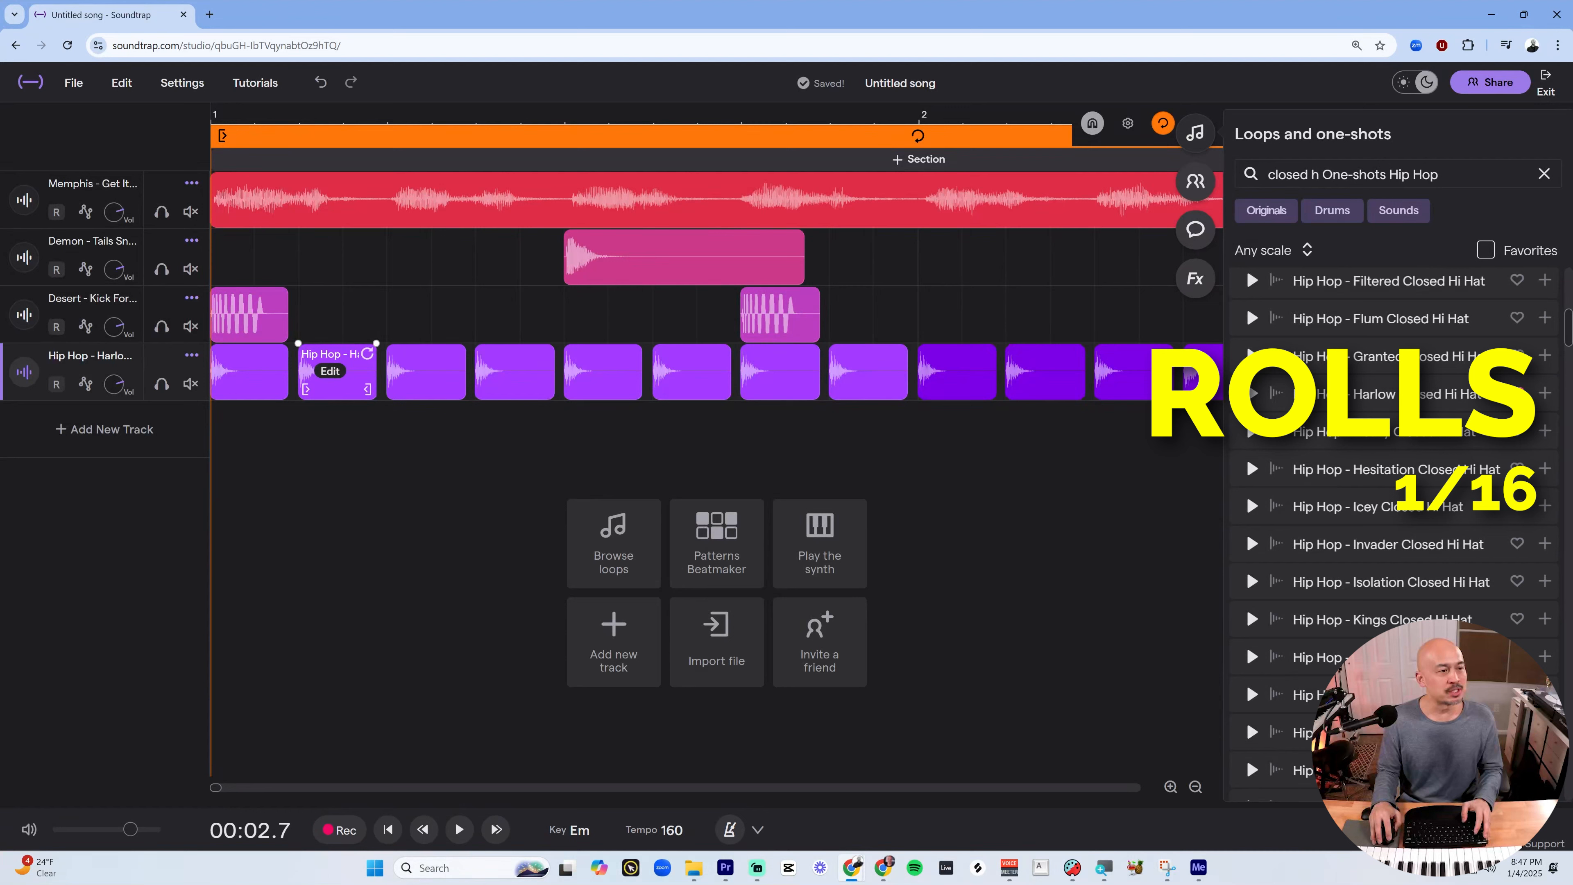
mouse_move(368, 389)
left_mouse_down()
mouse_move(341, 390)
mouse_move(359, 367)
left_mouse_up()
Play the pattern from the start to hear the sixteenth-note hi-hat roll in bar 1
left_click(213, 115)
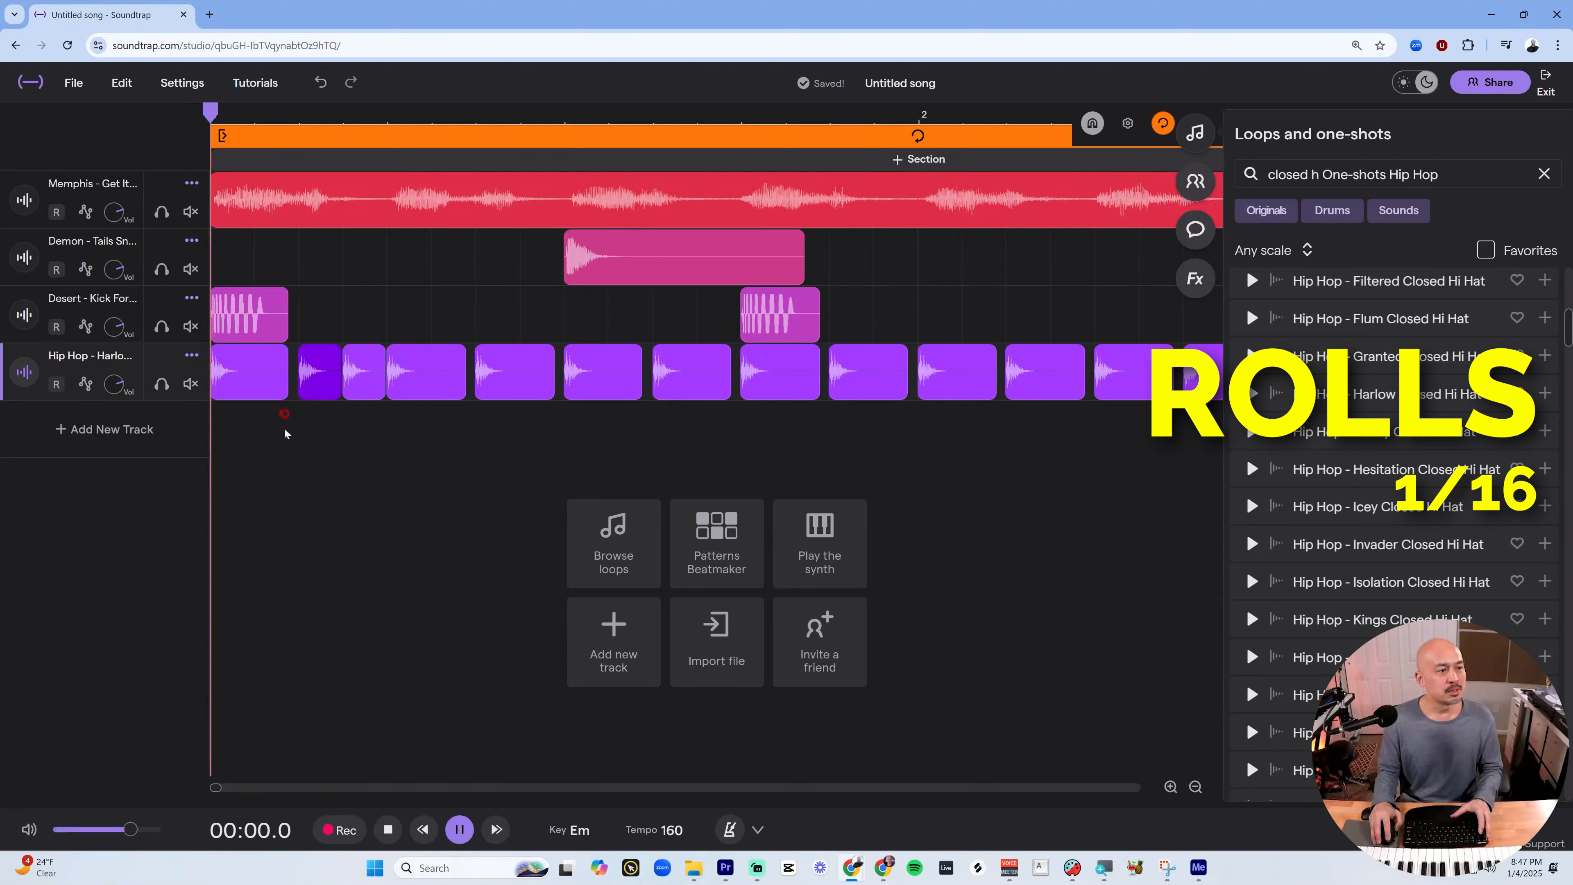
key("space")
scroll(589, 427, "down", 2)
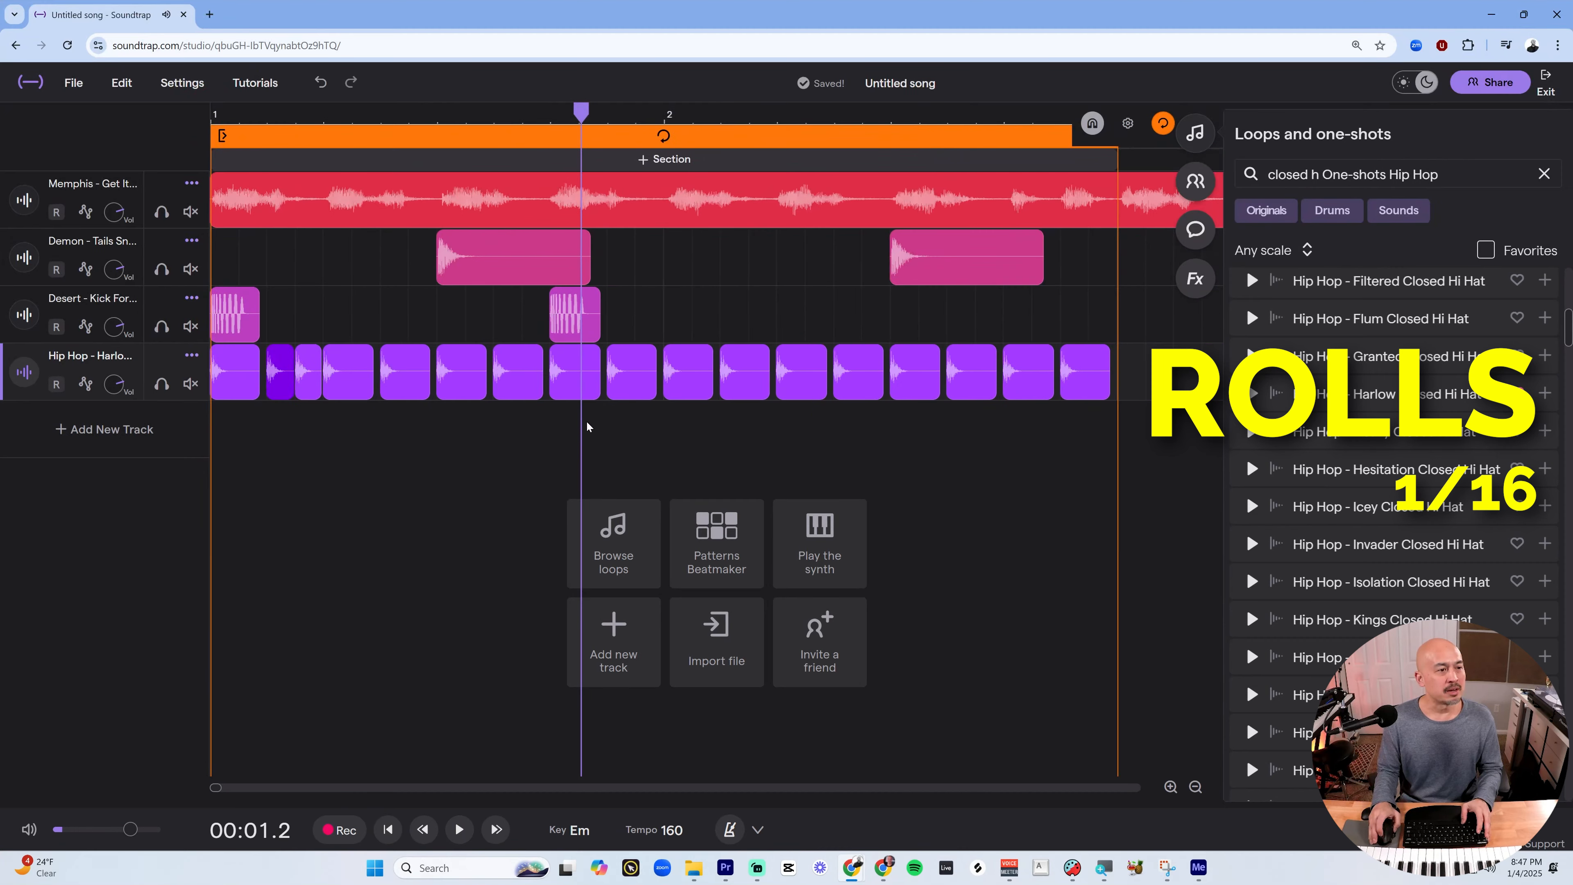
scroll(587, 426, "down", 1)
key("space")
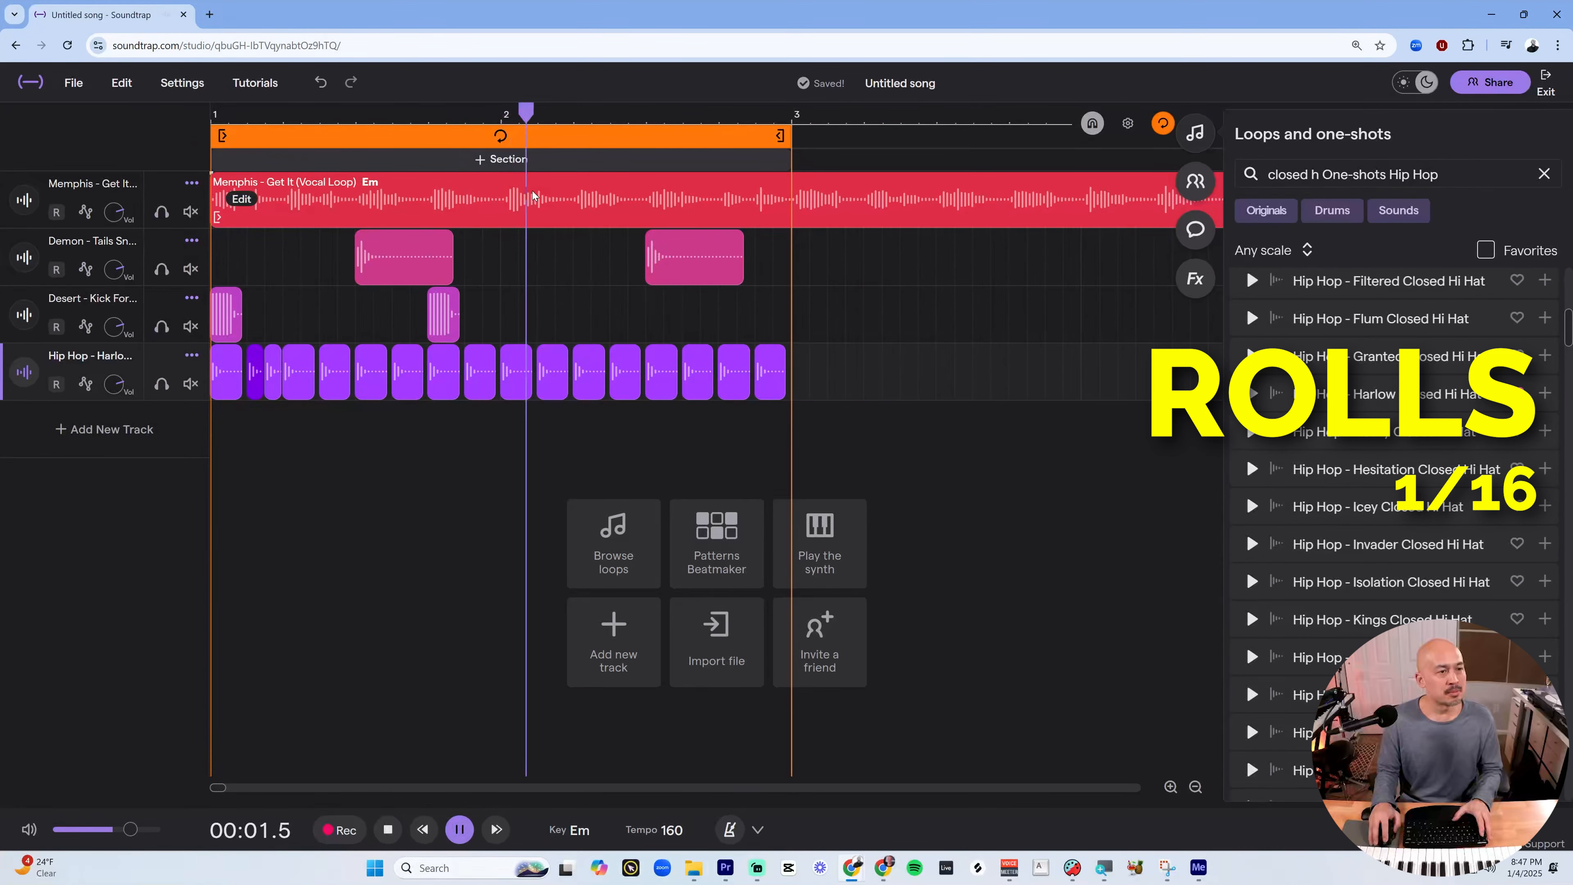
key("space")
Turn the closed hi-hat on beat 2 of bar 2 into a two-hit sixteenth-note roll
left_click(575, 112)
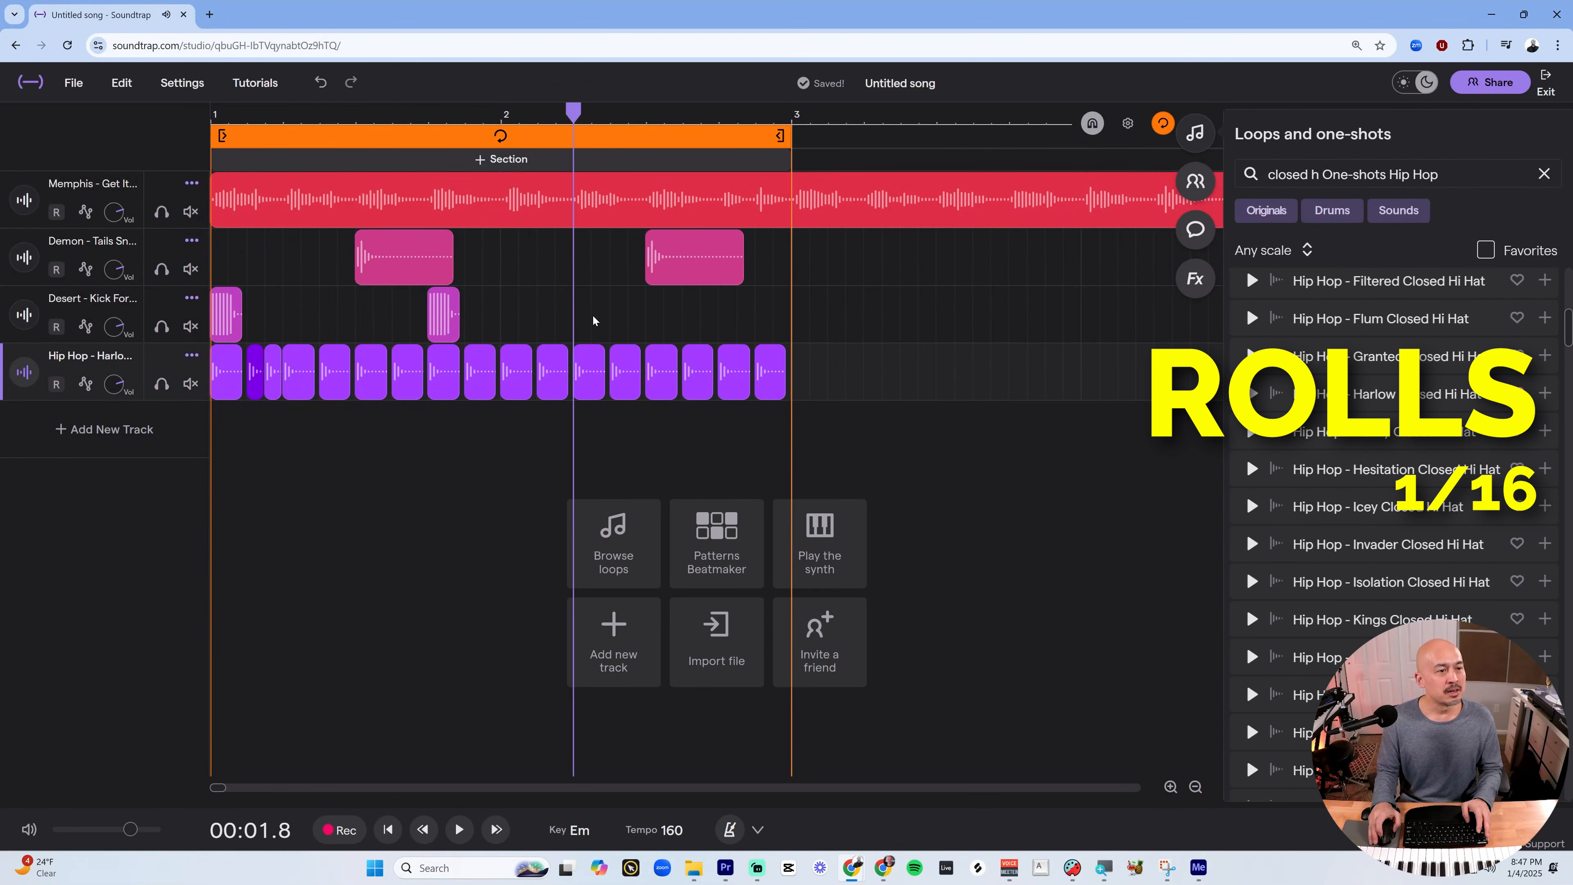
left_click(588, 375)
scroll(592, 387, "up", 2)
mouse_move(618, 410)
left_mouse_down()
mouse_move(583, 410)
mouse_move(610, 386)
left_mouse_up()
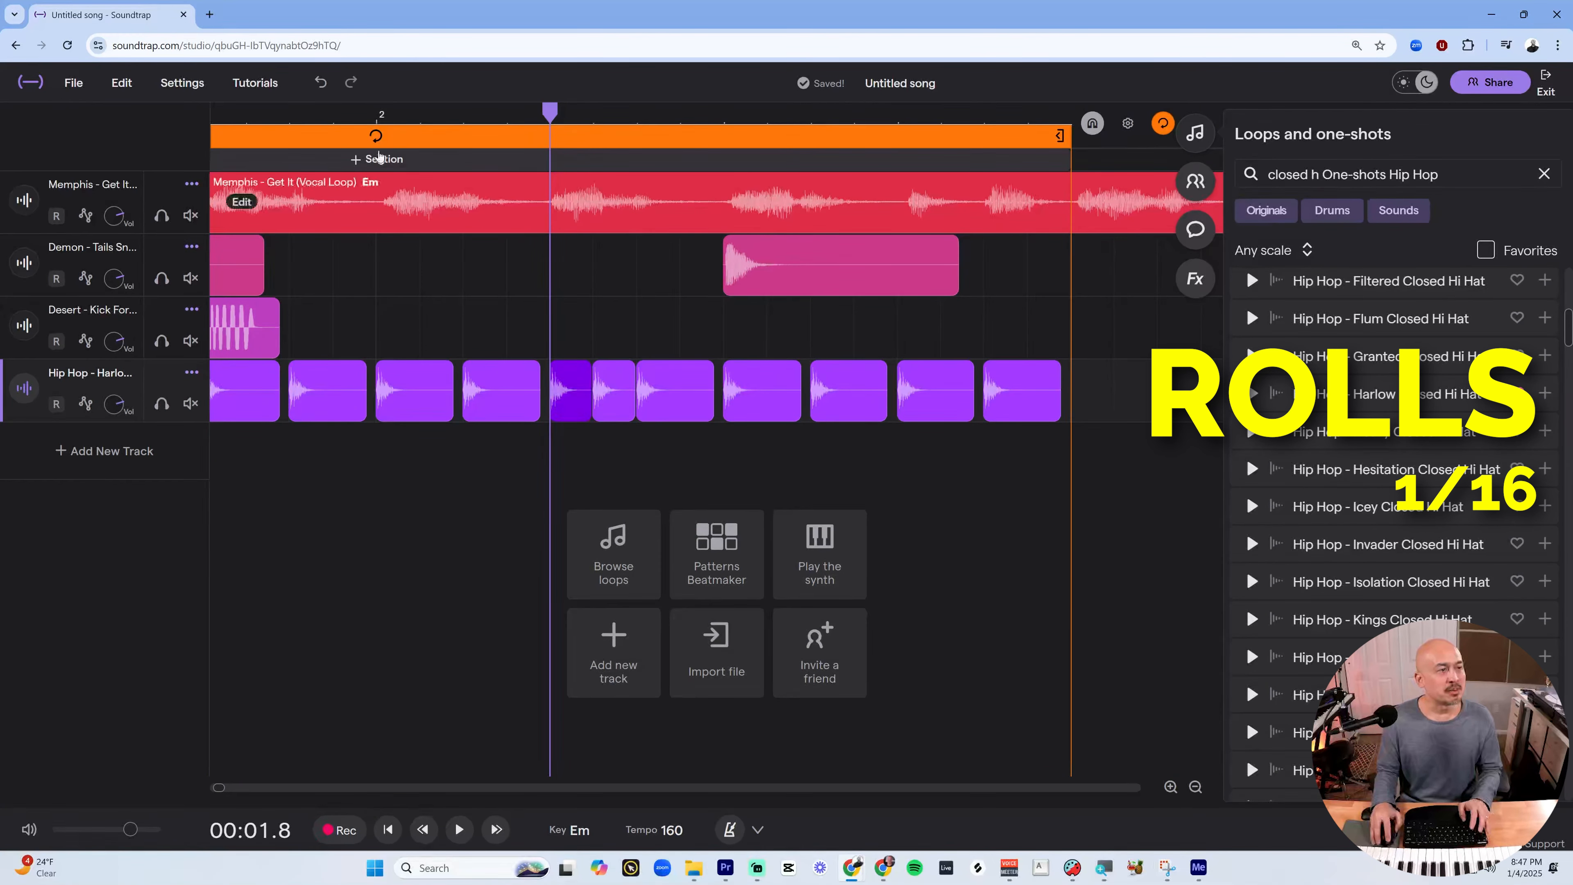
Play the two-bar cycle from the start to hear both sixteenth-note hi-hat rolls
left_click(289, 117)
left_click_drag(288, 118, 49, 142)
scroll(332, 259, "down", 2)
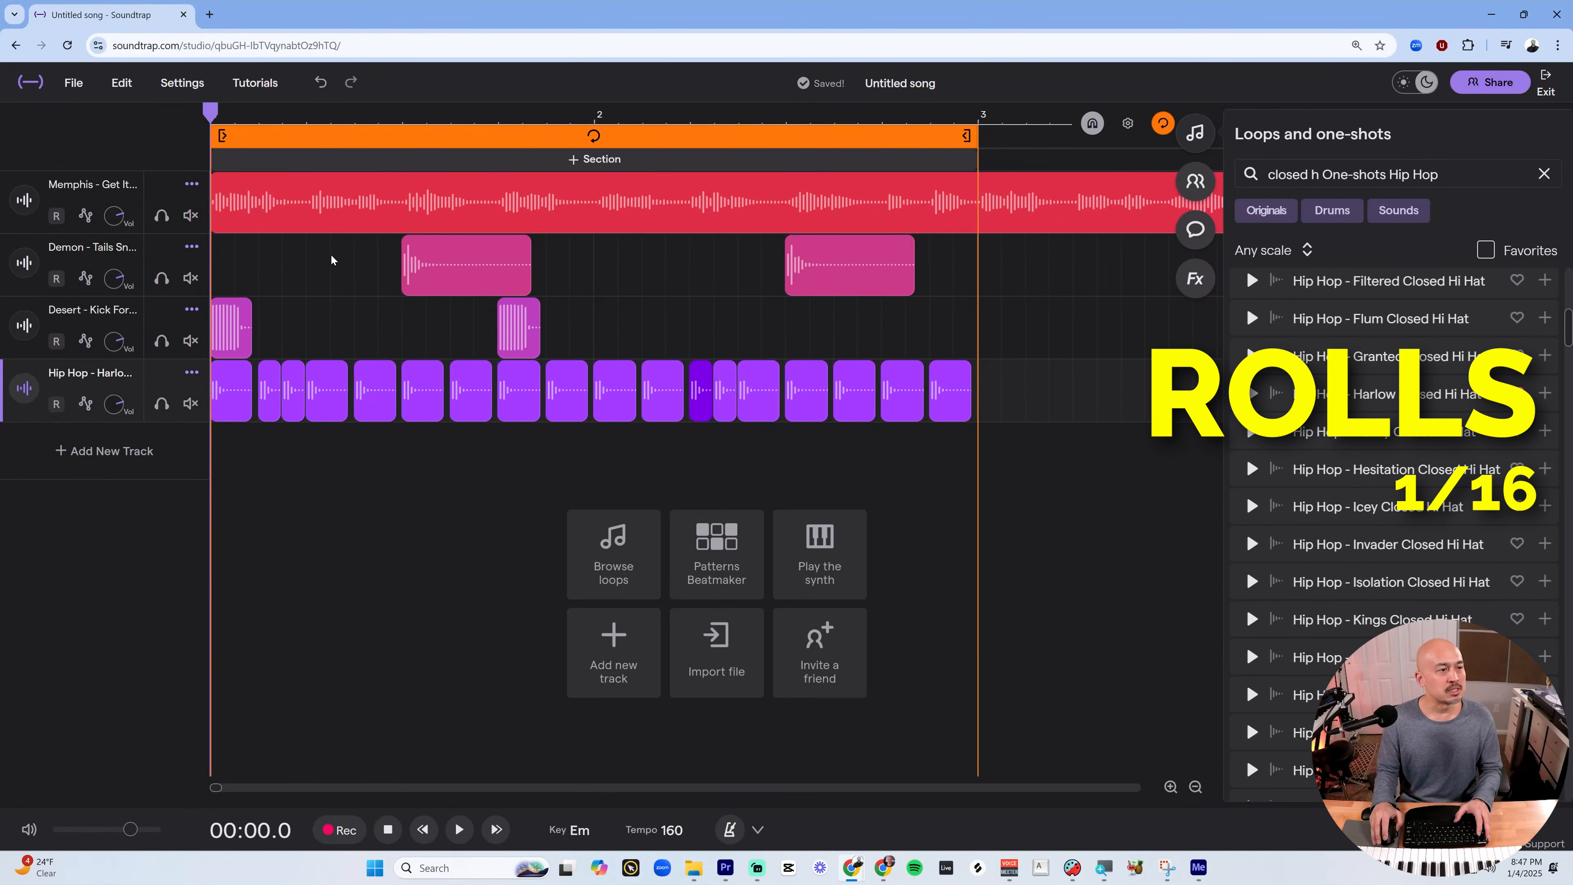
key("space")
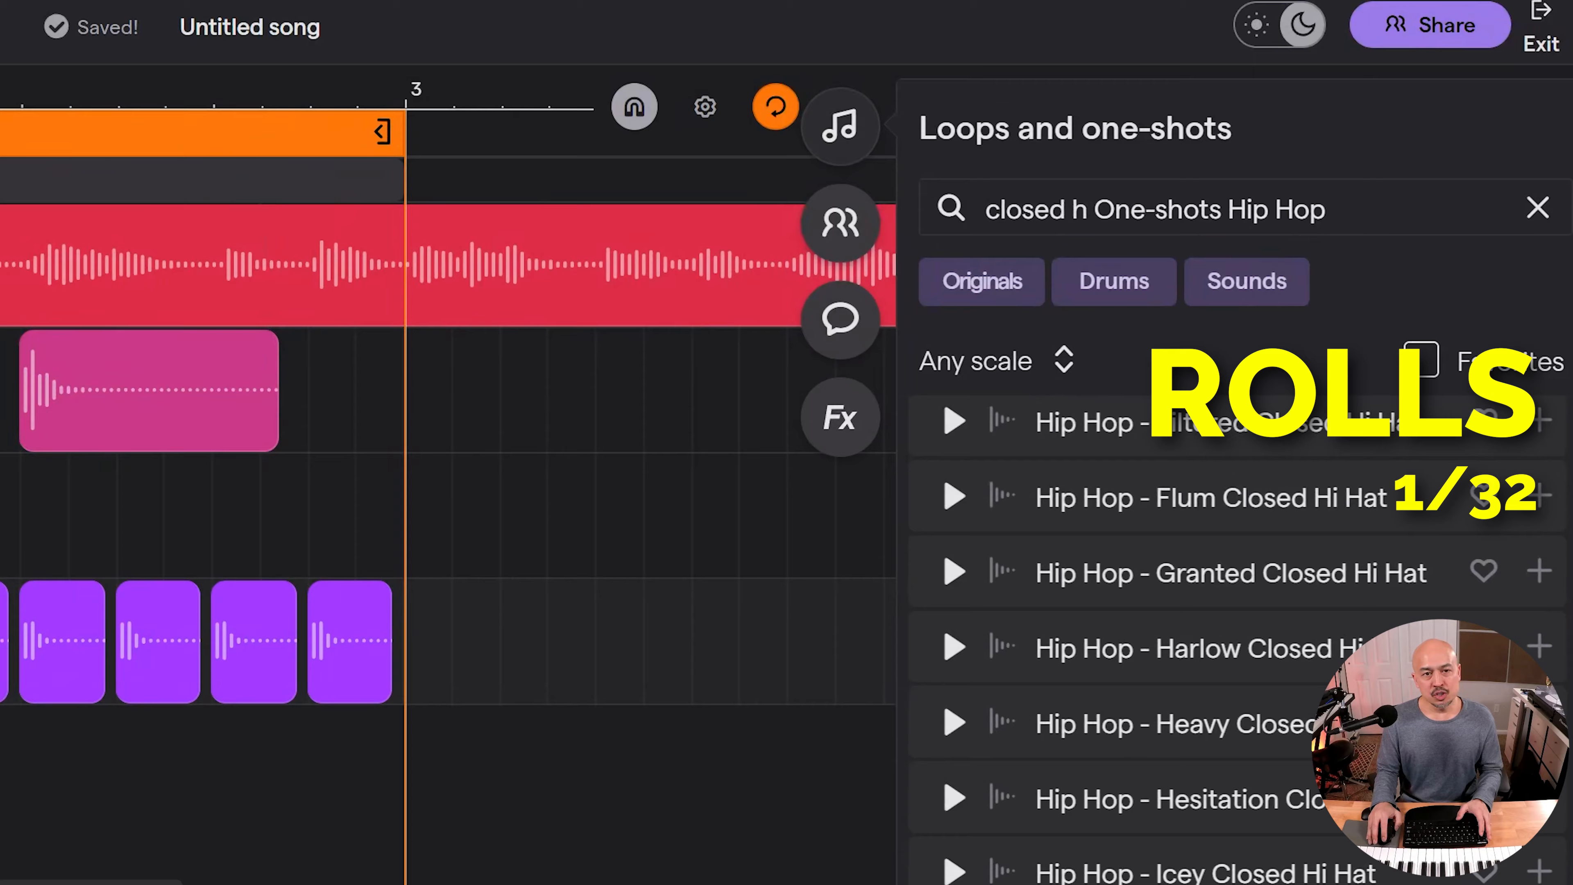
Set the timeline's grid size to 1/32 and play the cycle from the start
left_click(709, 107)
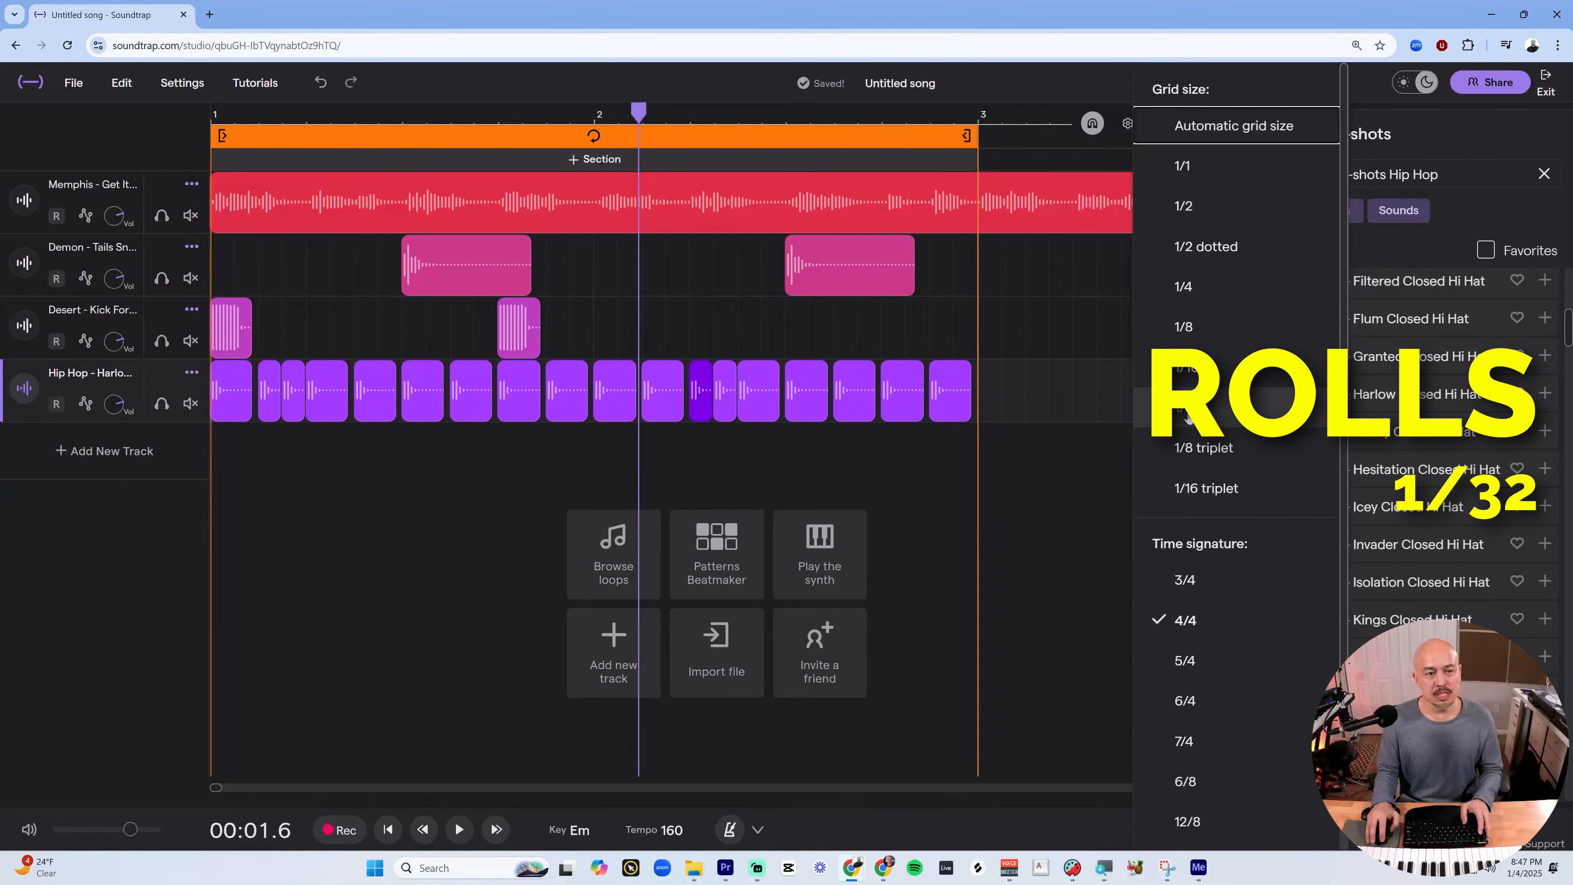
left_click(826, 682)
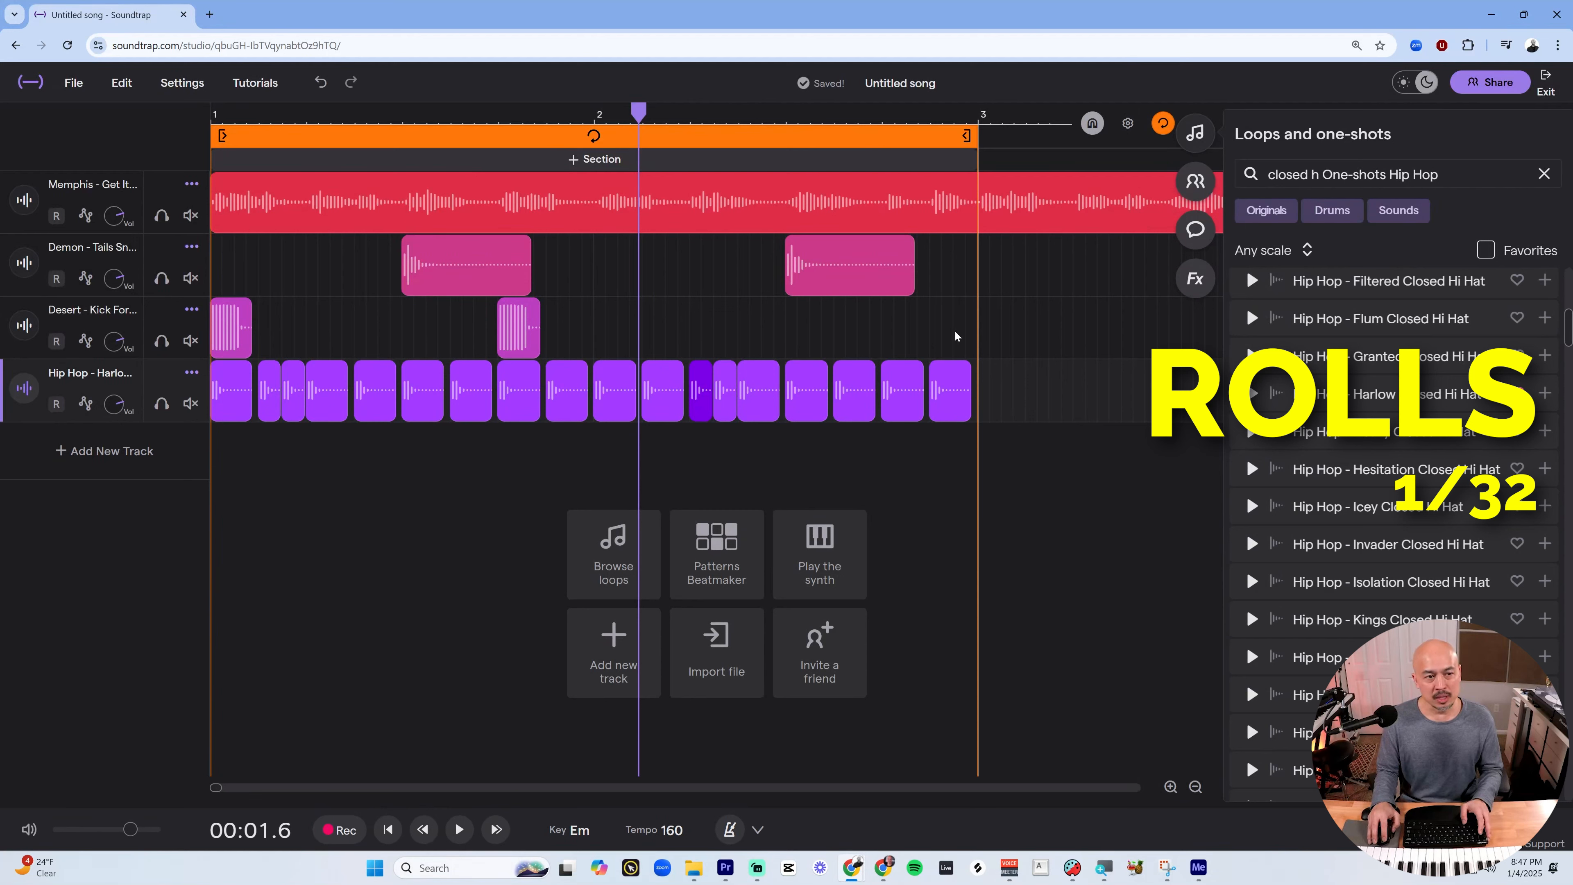
left_click(217, 115)
key("space")
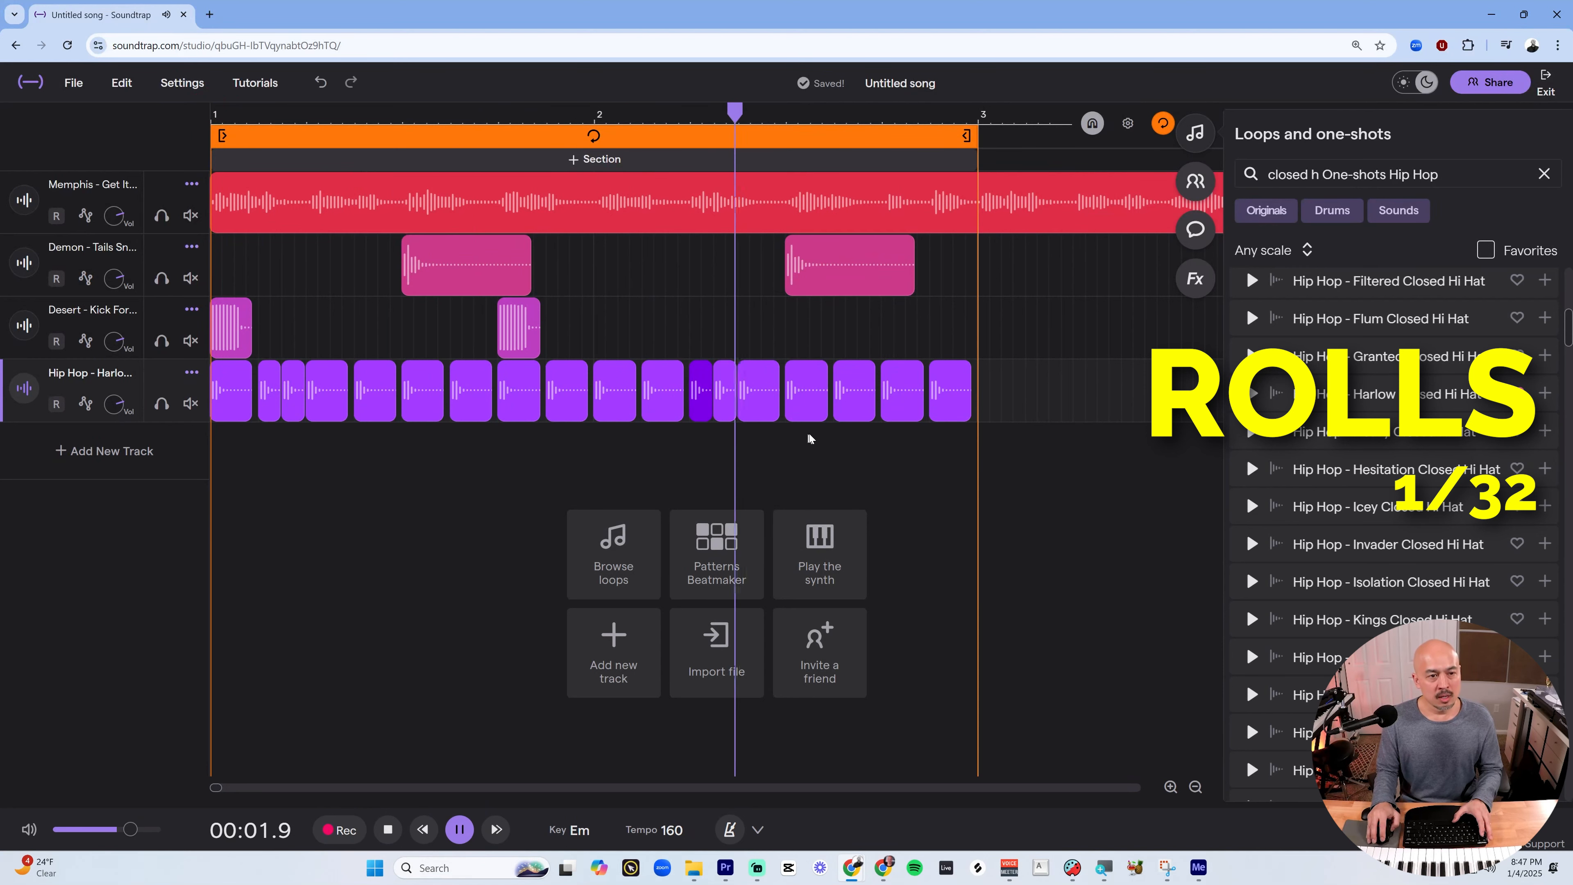
key("space")
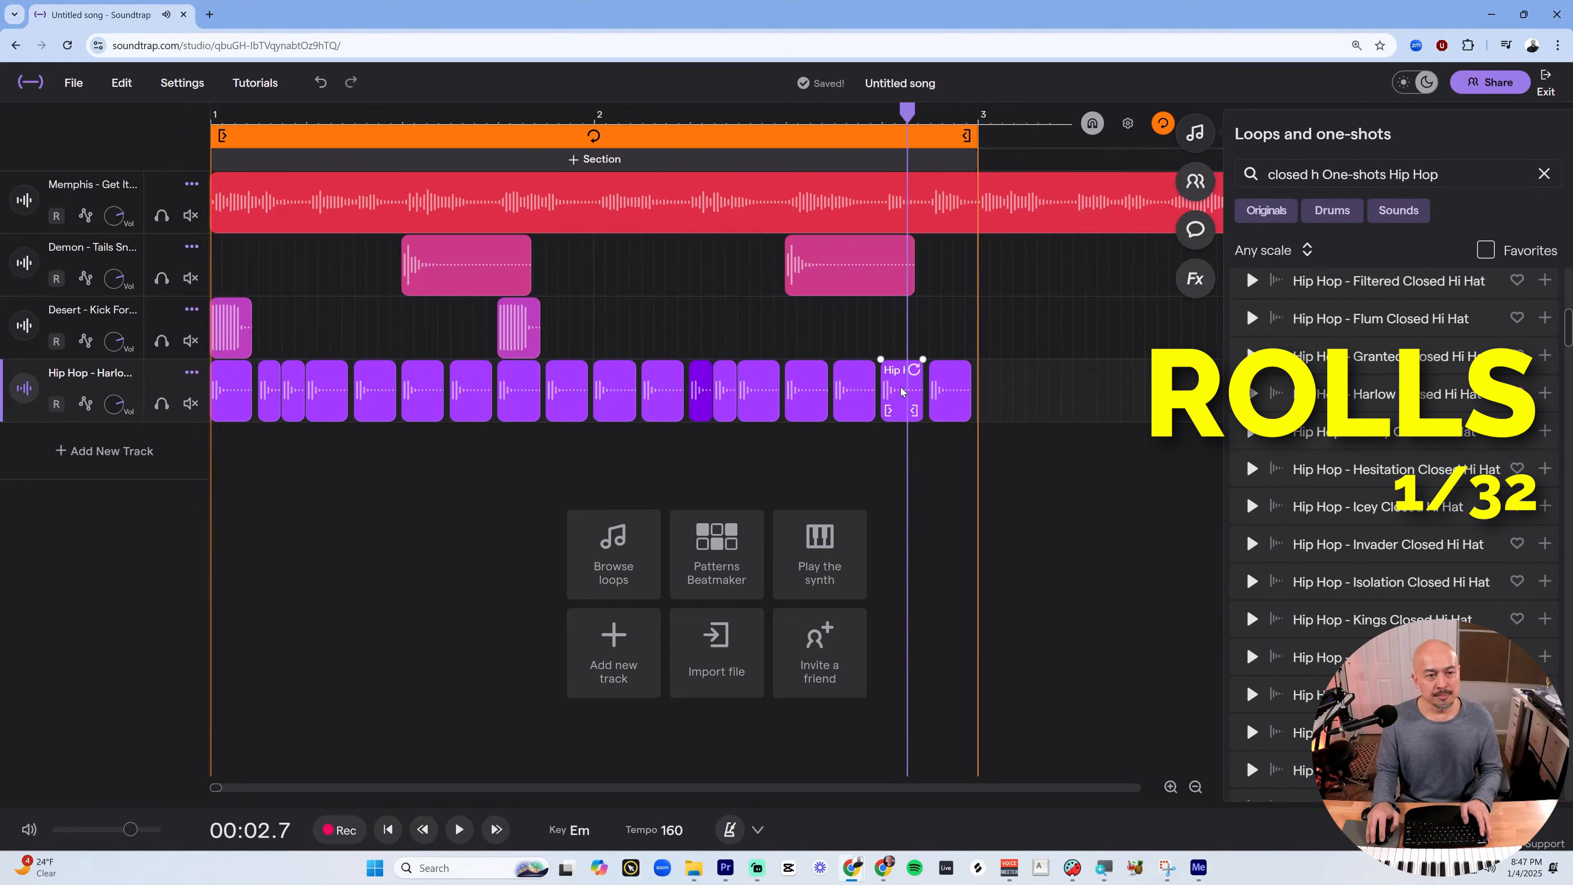
Shorten the hi-hat on beat 4 of bar 2 to a 1/32 note and paste three copies after it for a four-hit roll
left_click(883, 114)
key("alt")
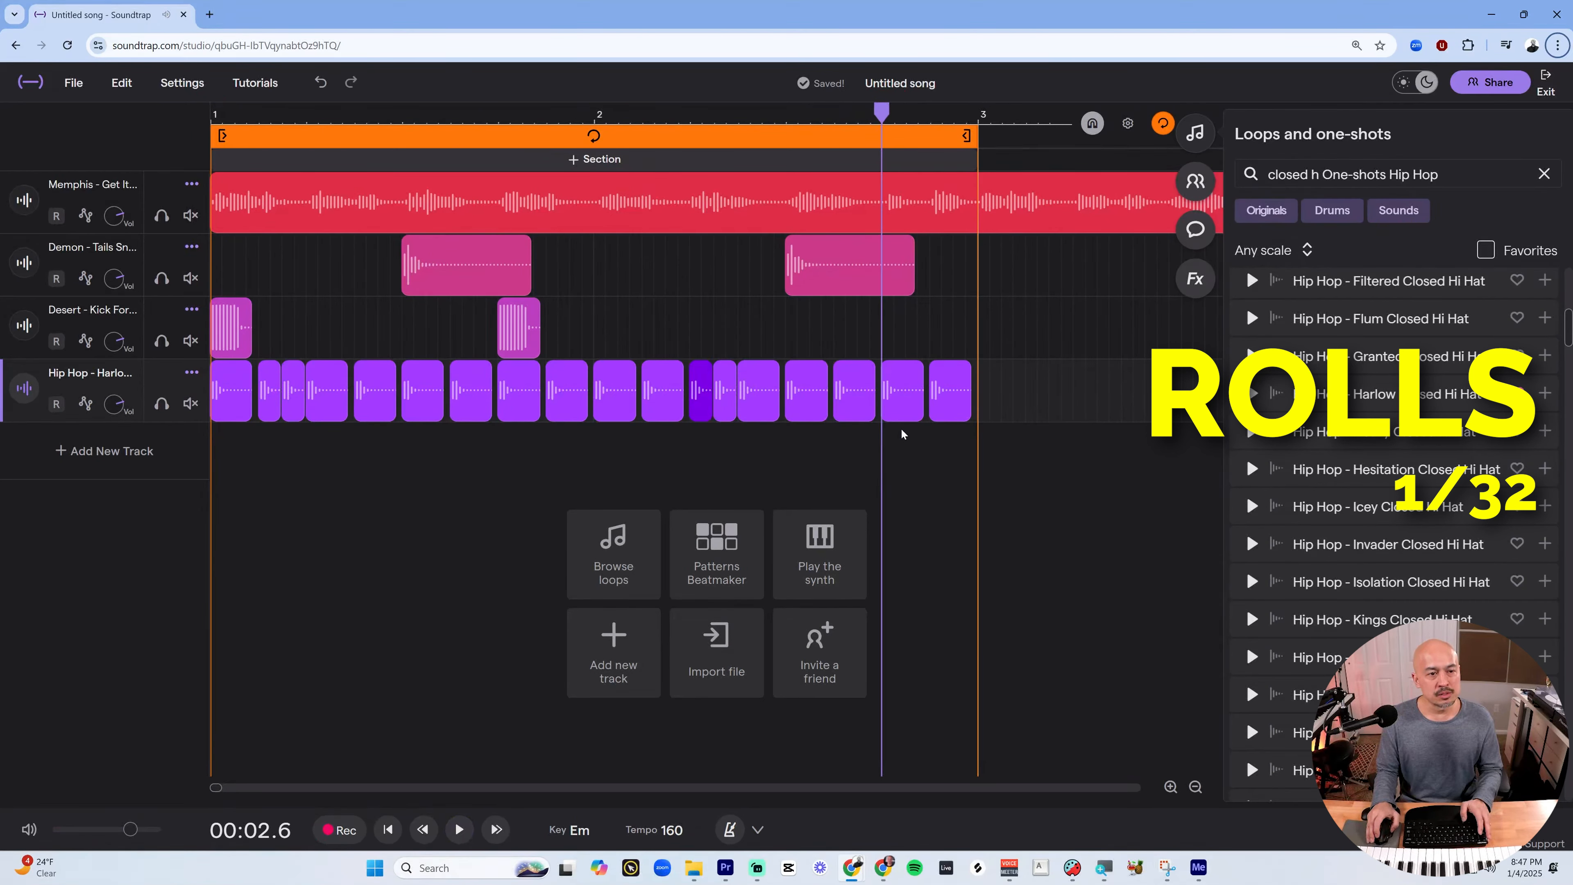
scroll(903, 440, "up", 5)
left_click_drag(962, 390, 874, 390)
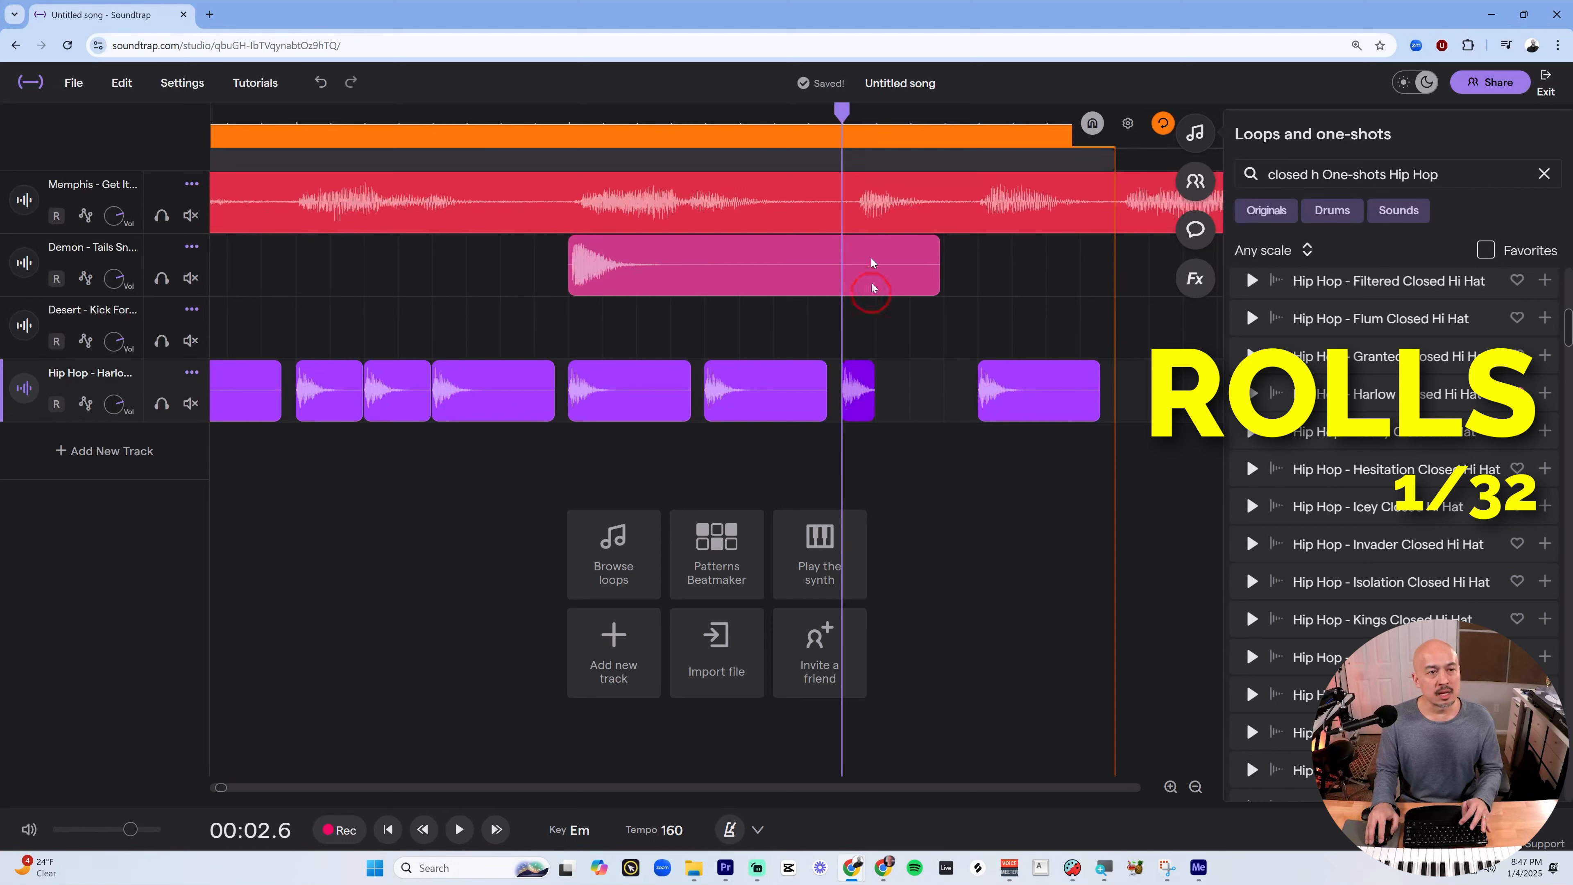
left_click(875, 115)
key("ctrl+v")
left_click(905, 119)
key("ctrl+v")
left_click(935, 125)
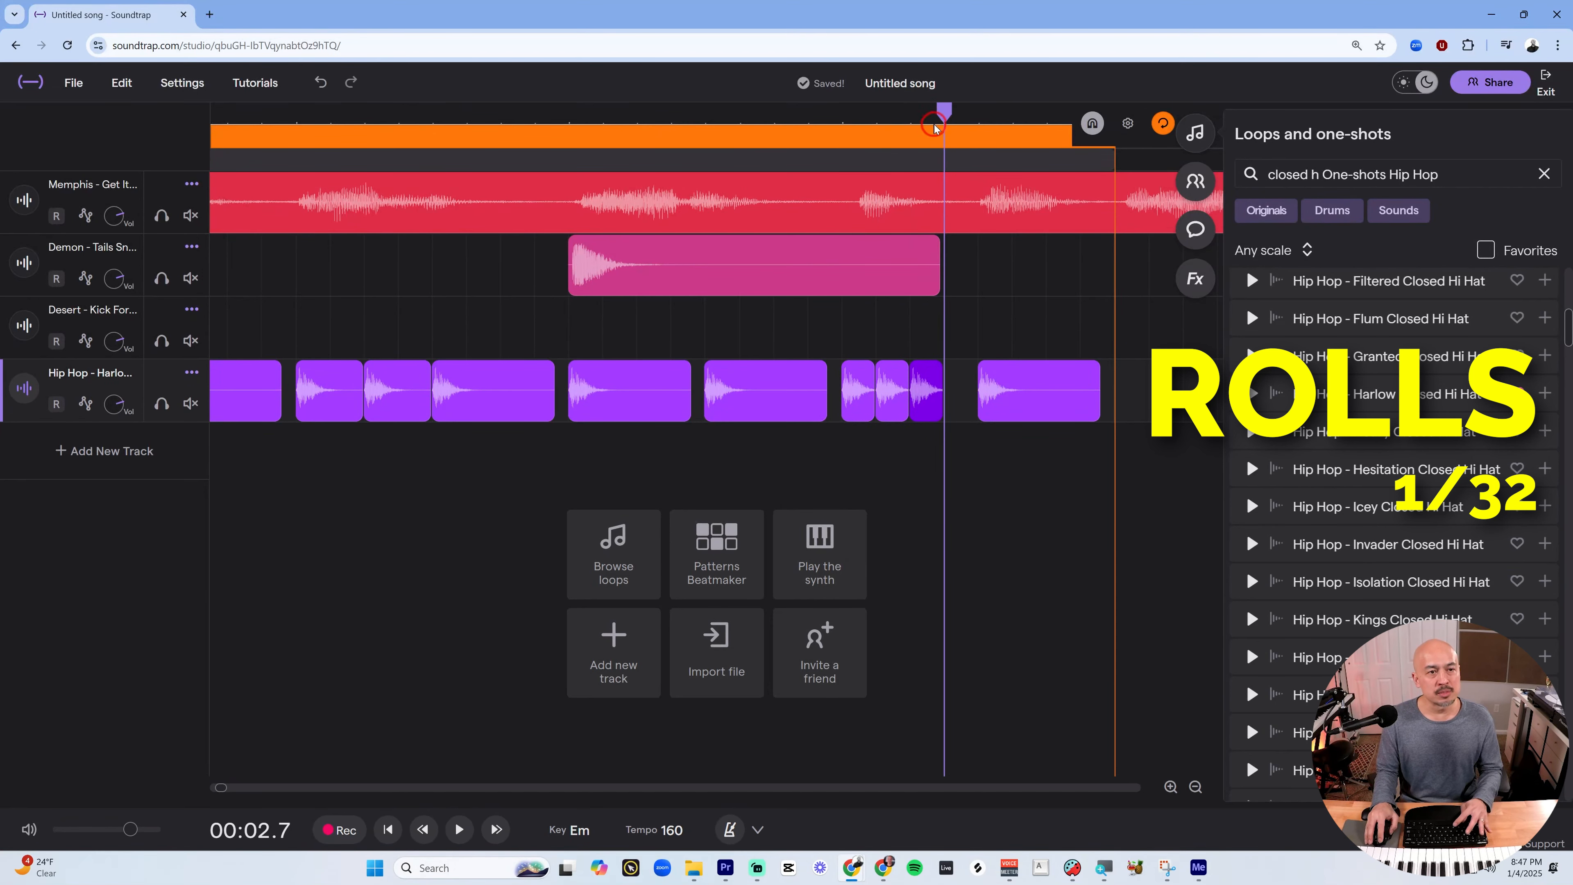
key("ctrl+v")
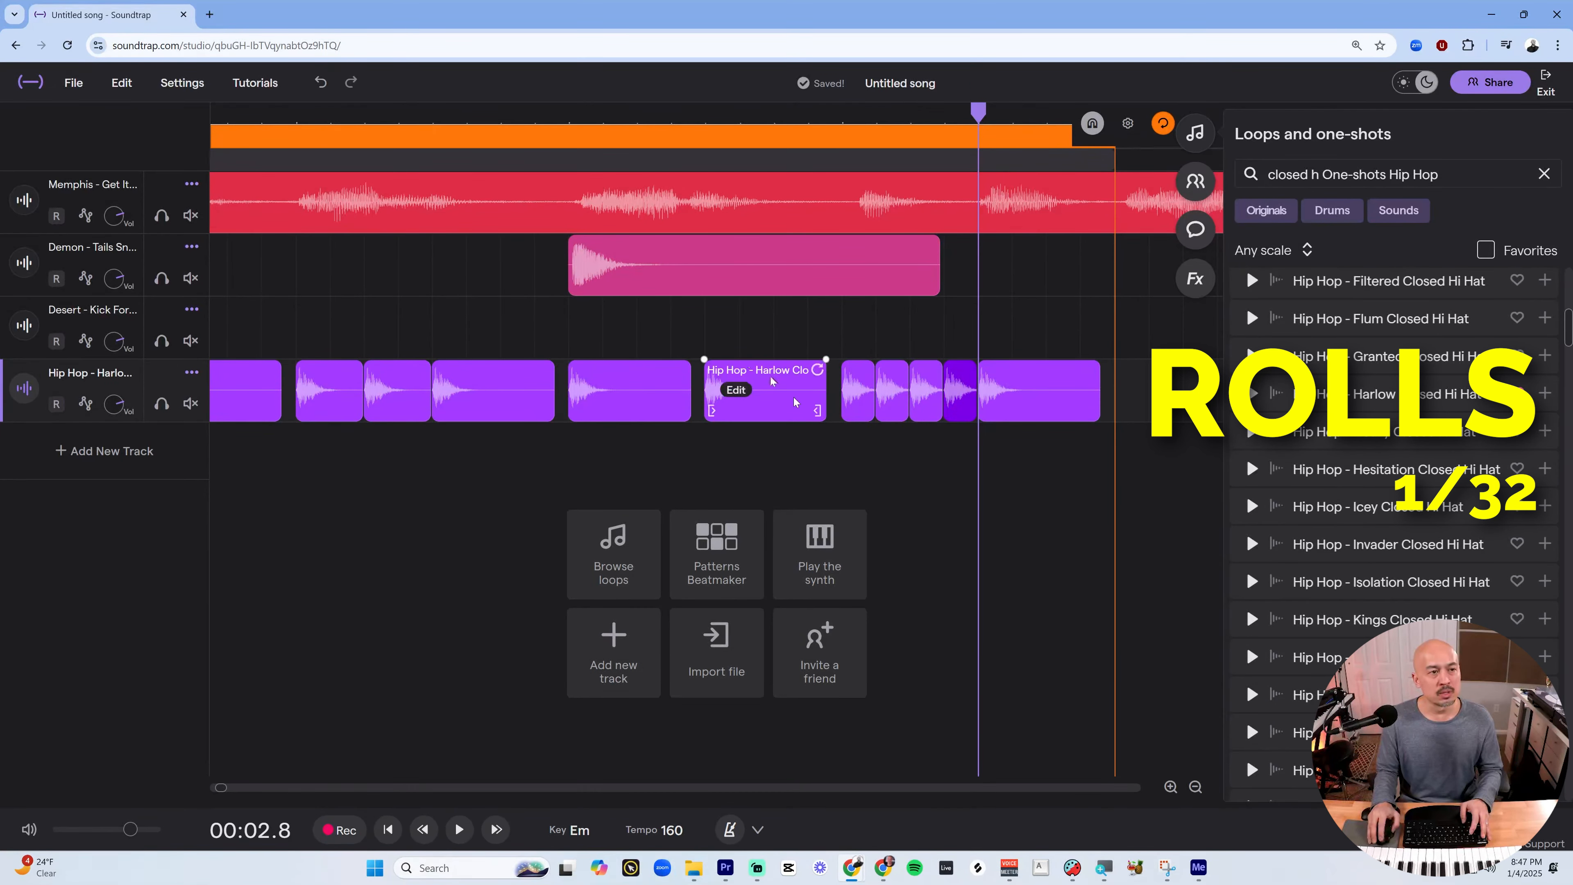
Play the two-bar cycle from the start to hear the 1/32 hi-hat roll
scroll(658, 474, "down", 2)
left_click(339, 117)
left_click_drag(338, 117, 70, 126)
scroll(353, 260, "down", 2)
key("space")
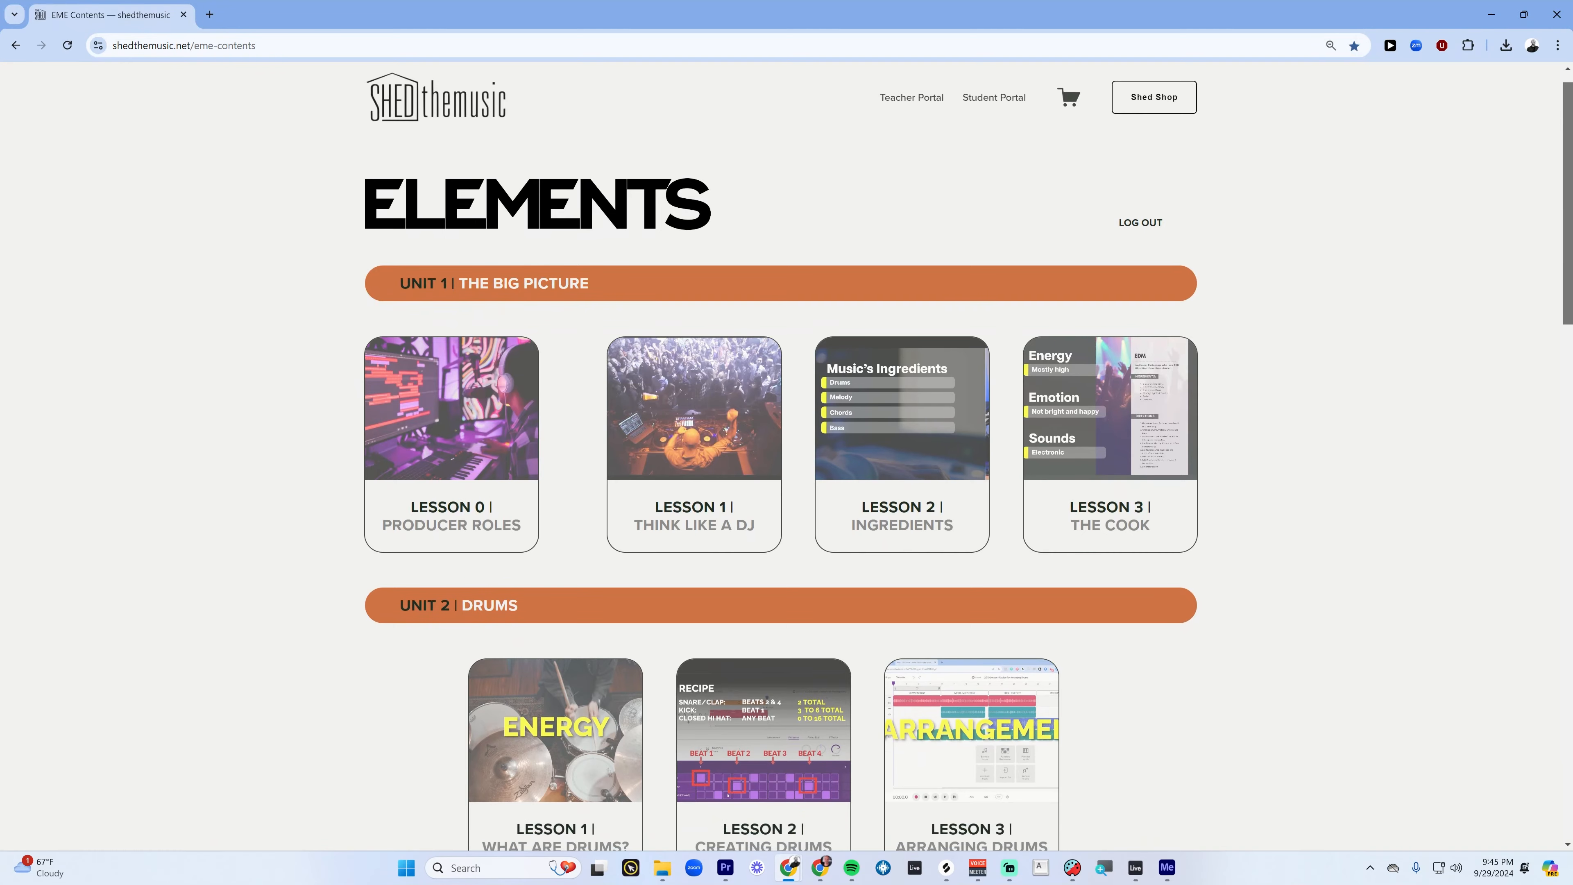
scroll(786, 456, "down", 2)
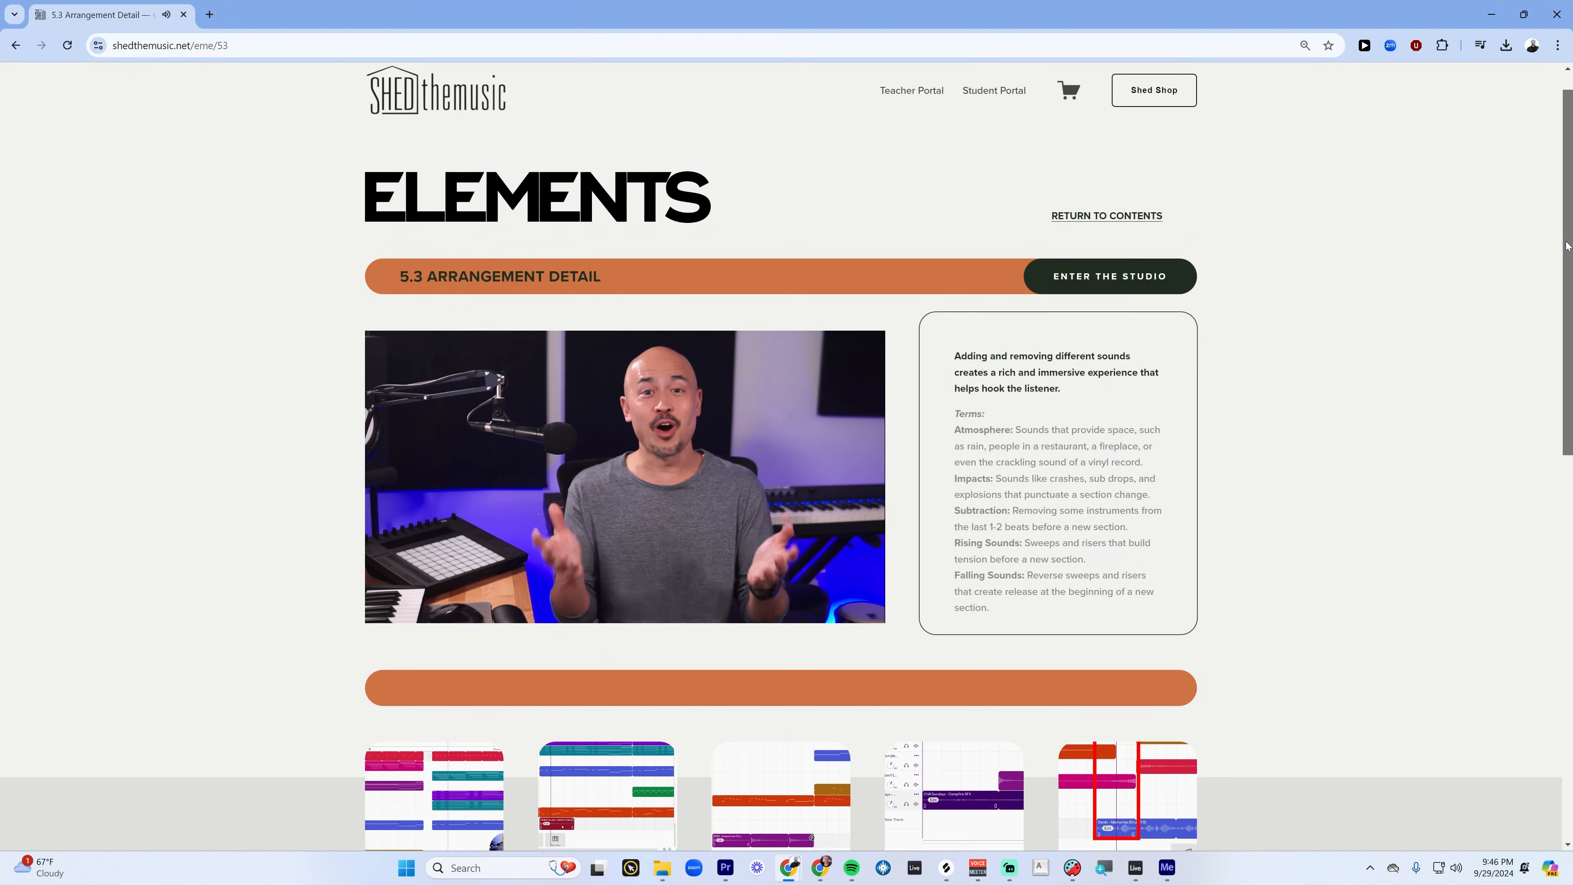
scroll(1567, 261, "down", 1)
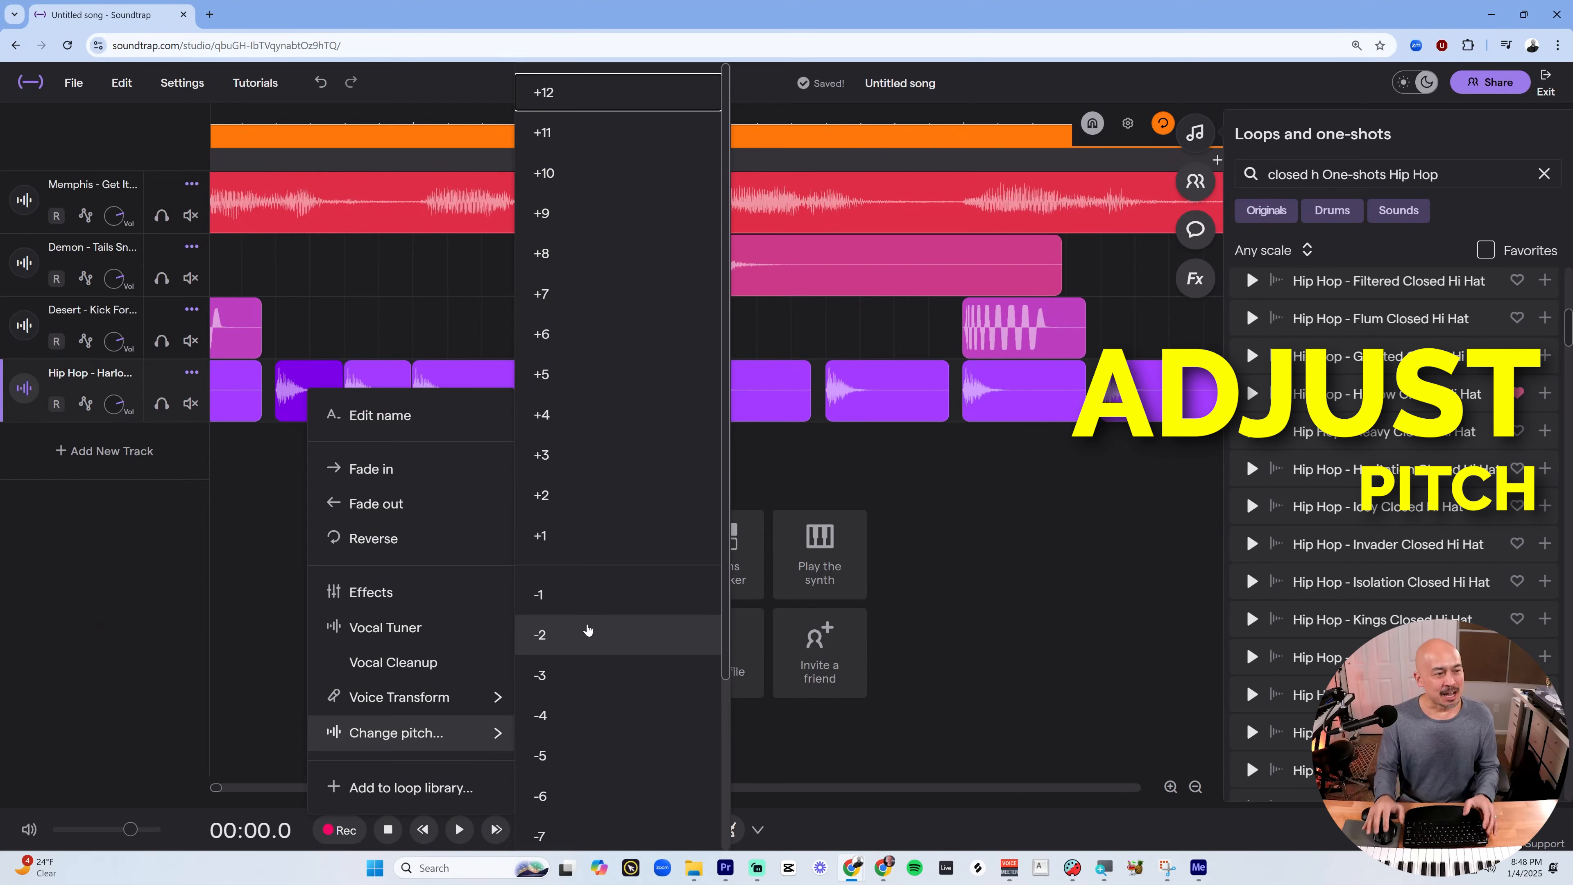
Change the pitch of the first hit of bar 1's hi-hat roll by -2 and open the pitch options for the hi-hat on beat 4
left_click(586, 632)
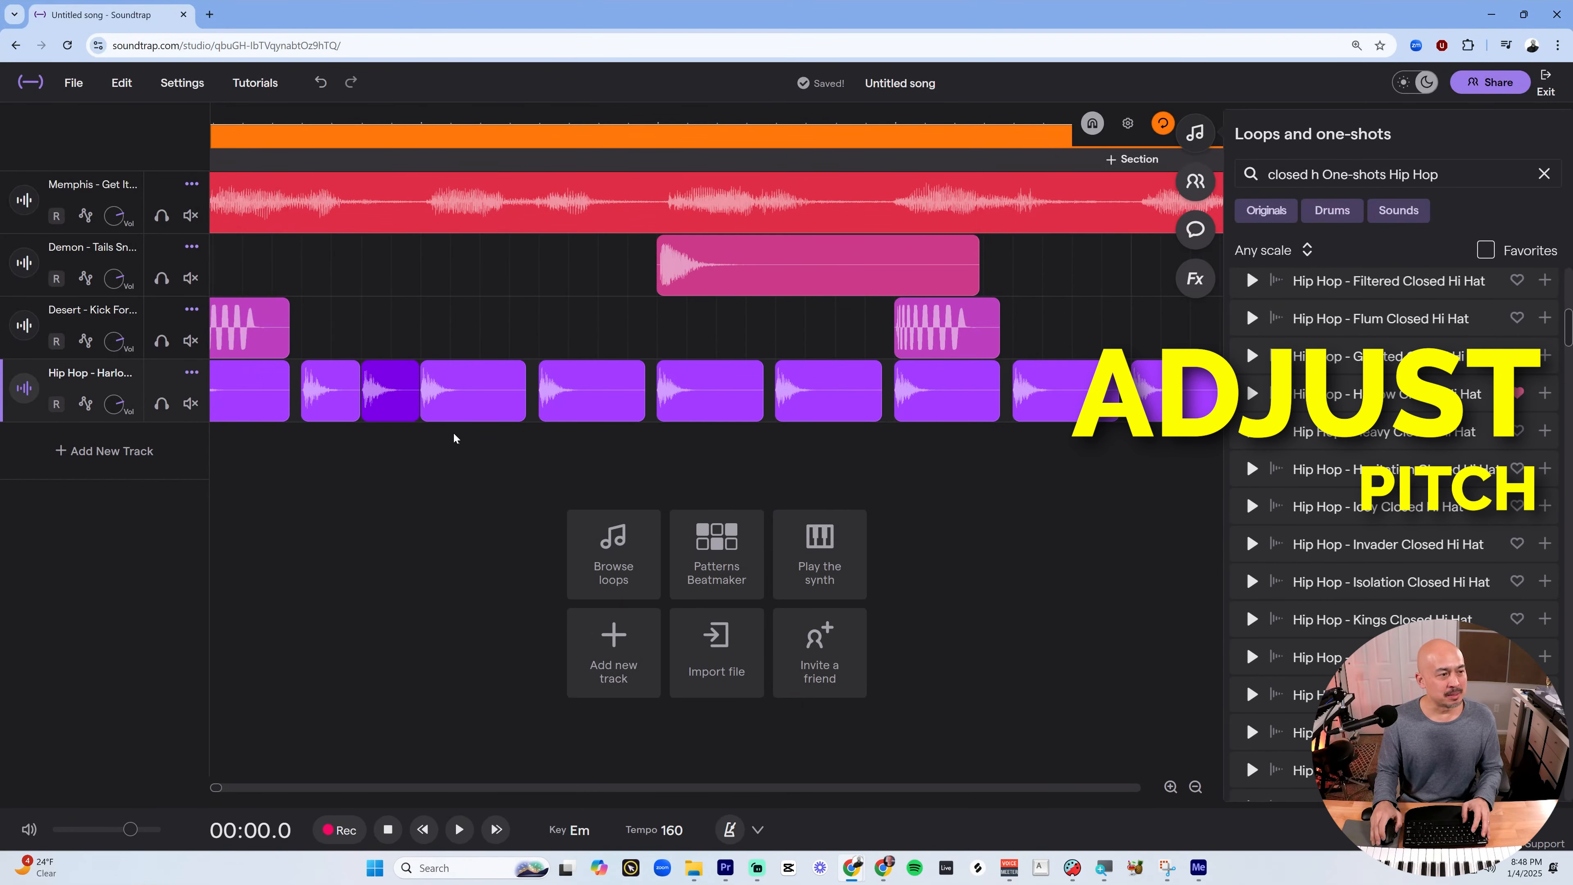
right_click(684, 397)
right_click(691, 394)
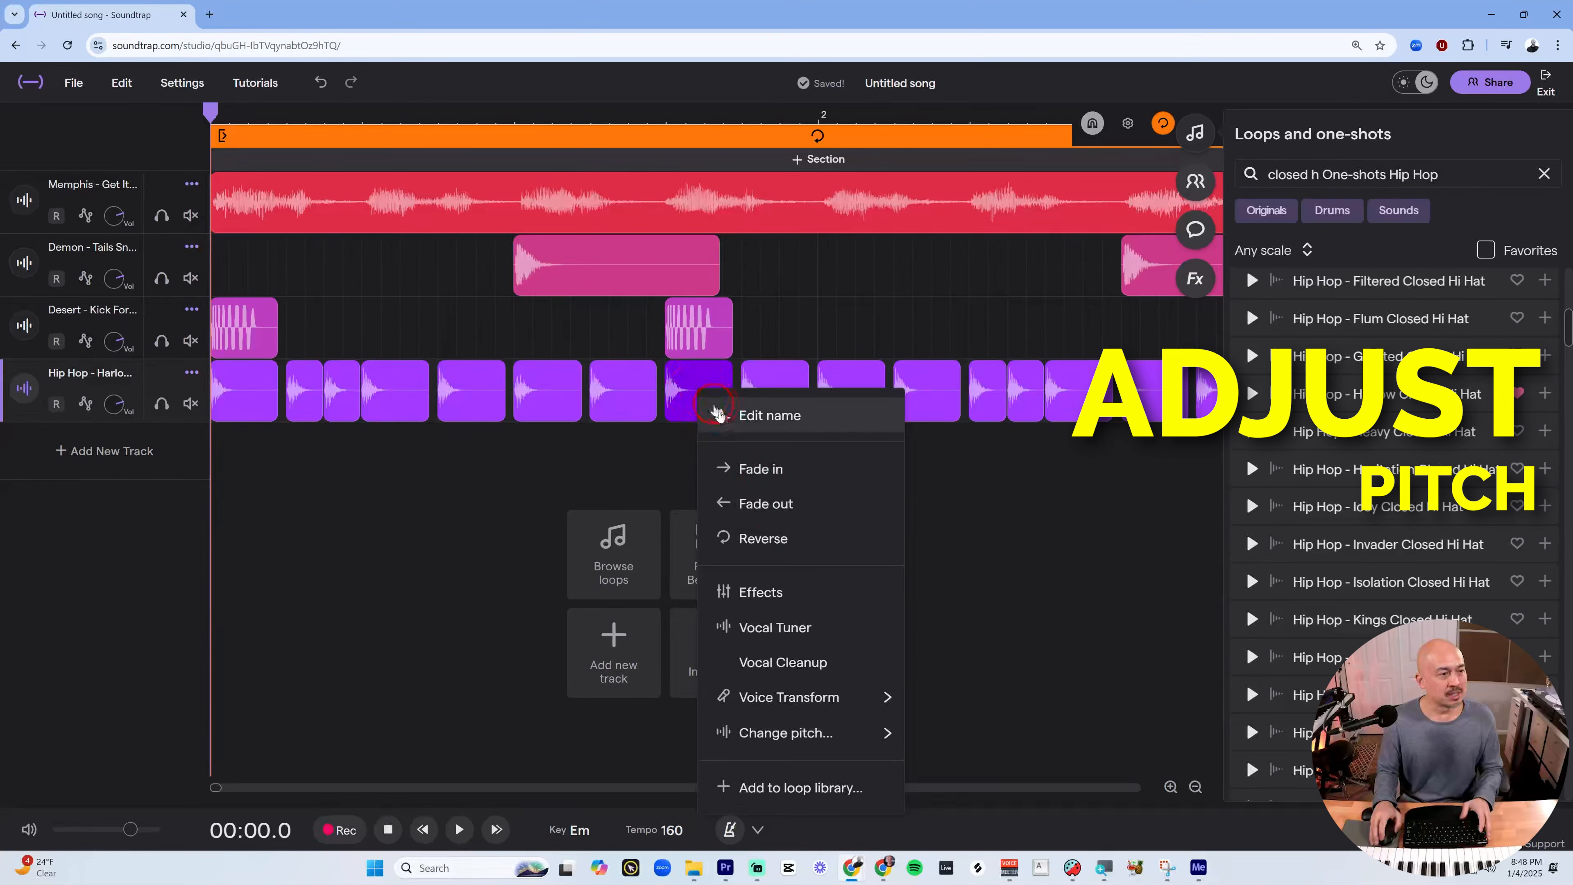
left_click(790, 731)
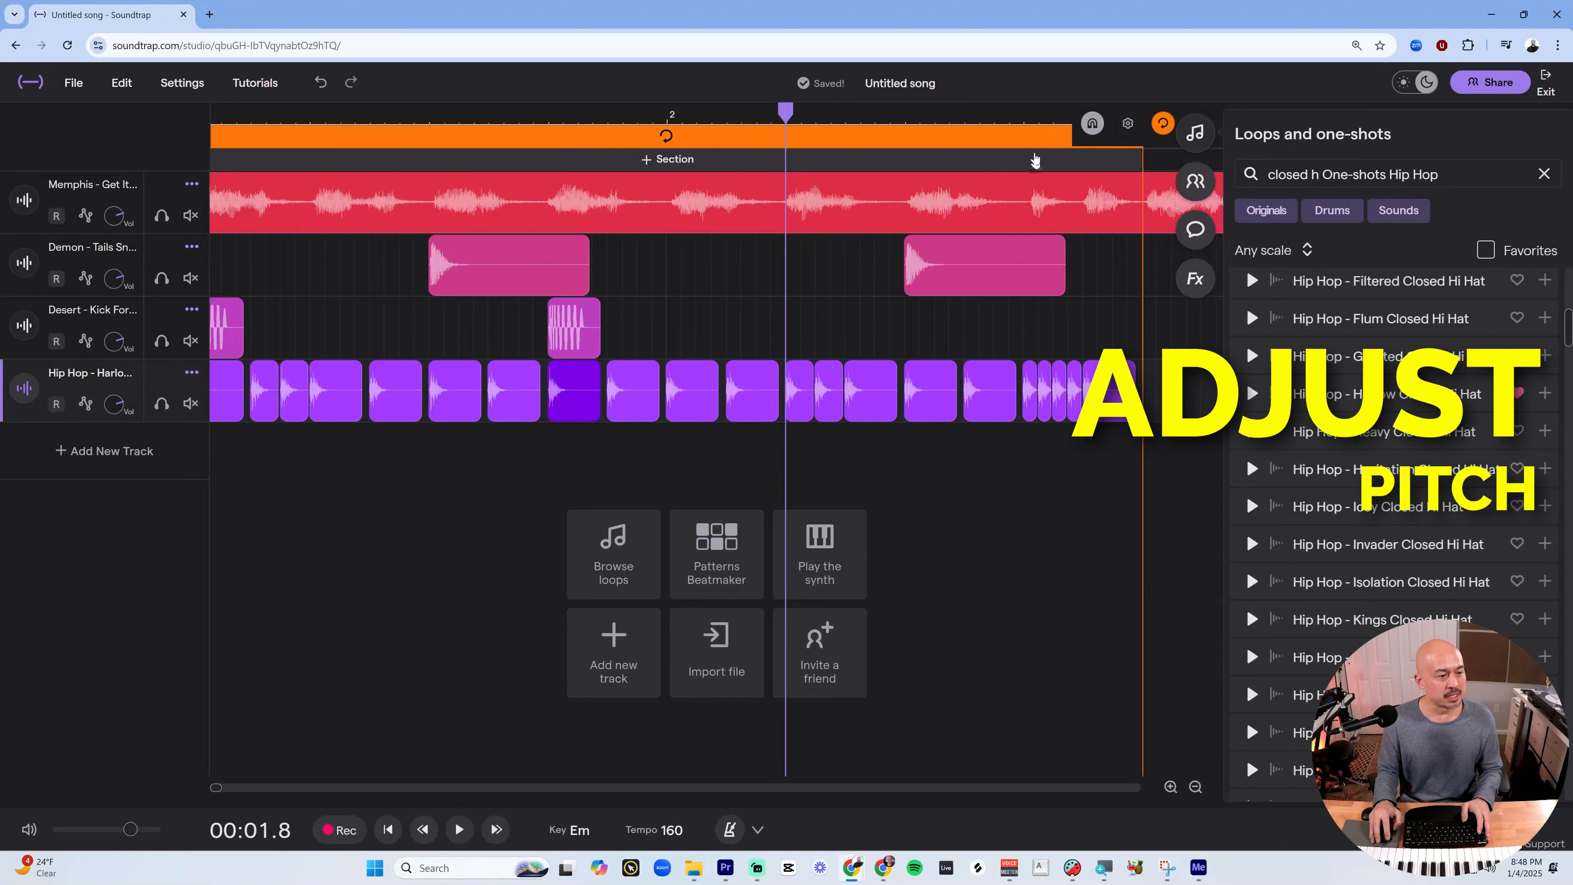
Change the pitch of the second and third hits in the 1/32 hi-hat roll on beat 4 of bar 2 by +2
left_click(1030, 118)
scroll(1019, 457, "up", 6)
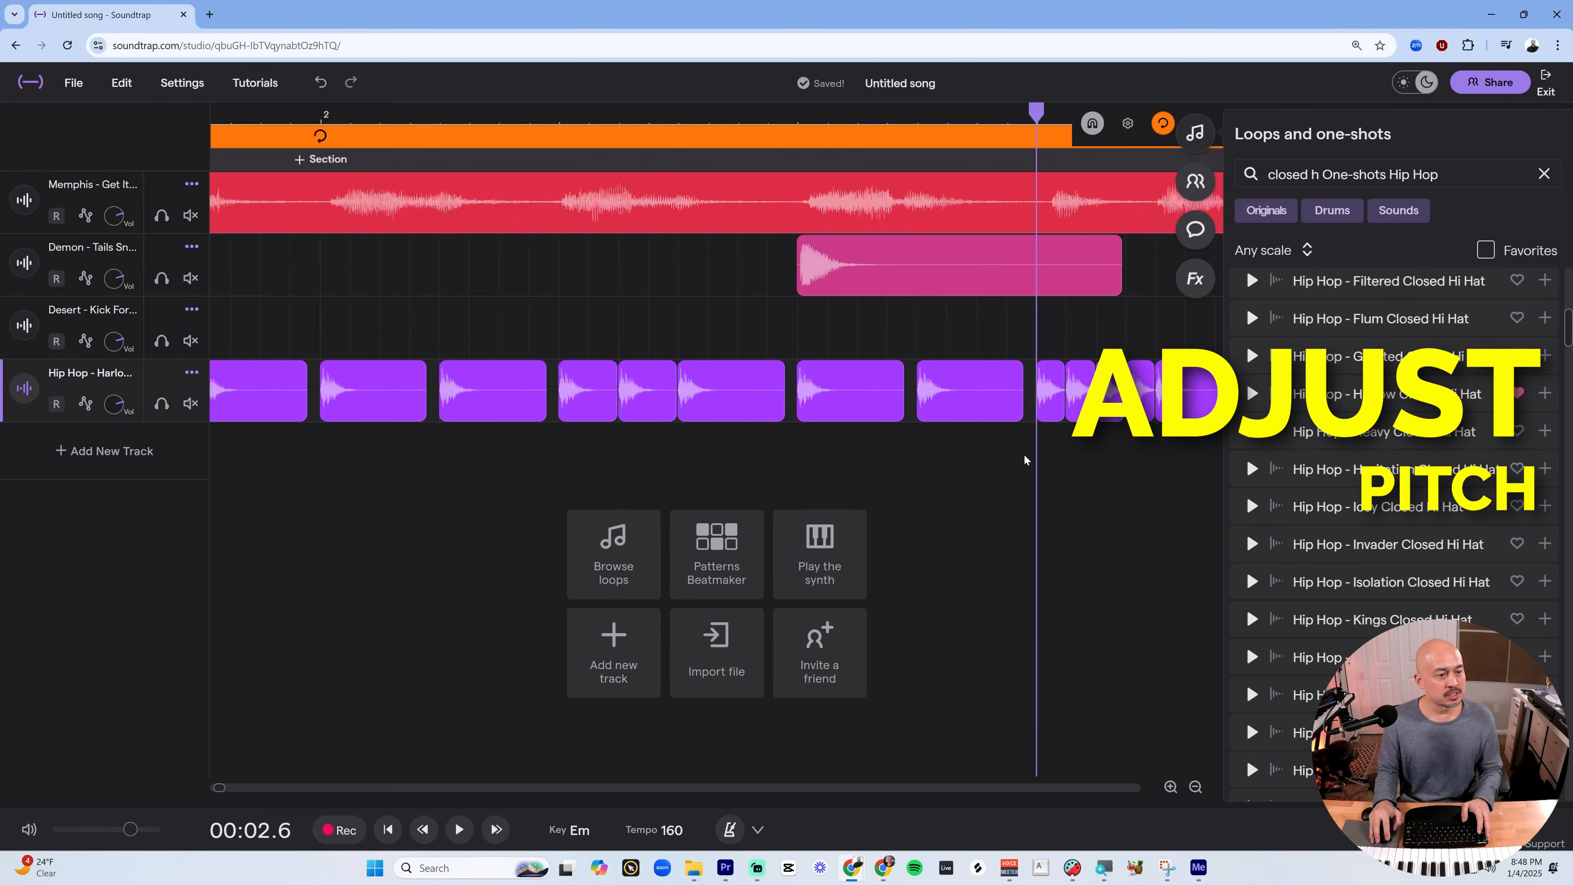
left_click(1064, 405)
scroll(1064, 405, "up", 1)
scroll(1064, 405, "up", 1)
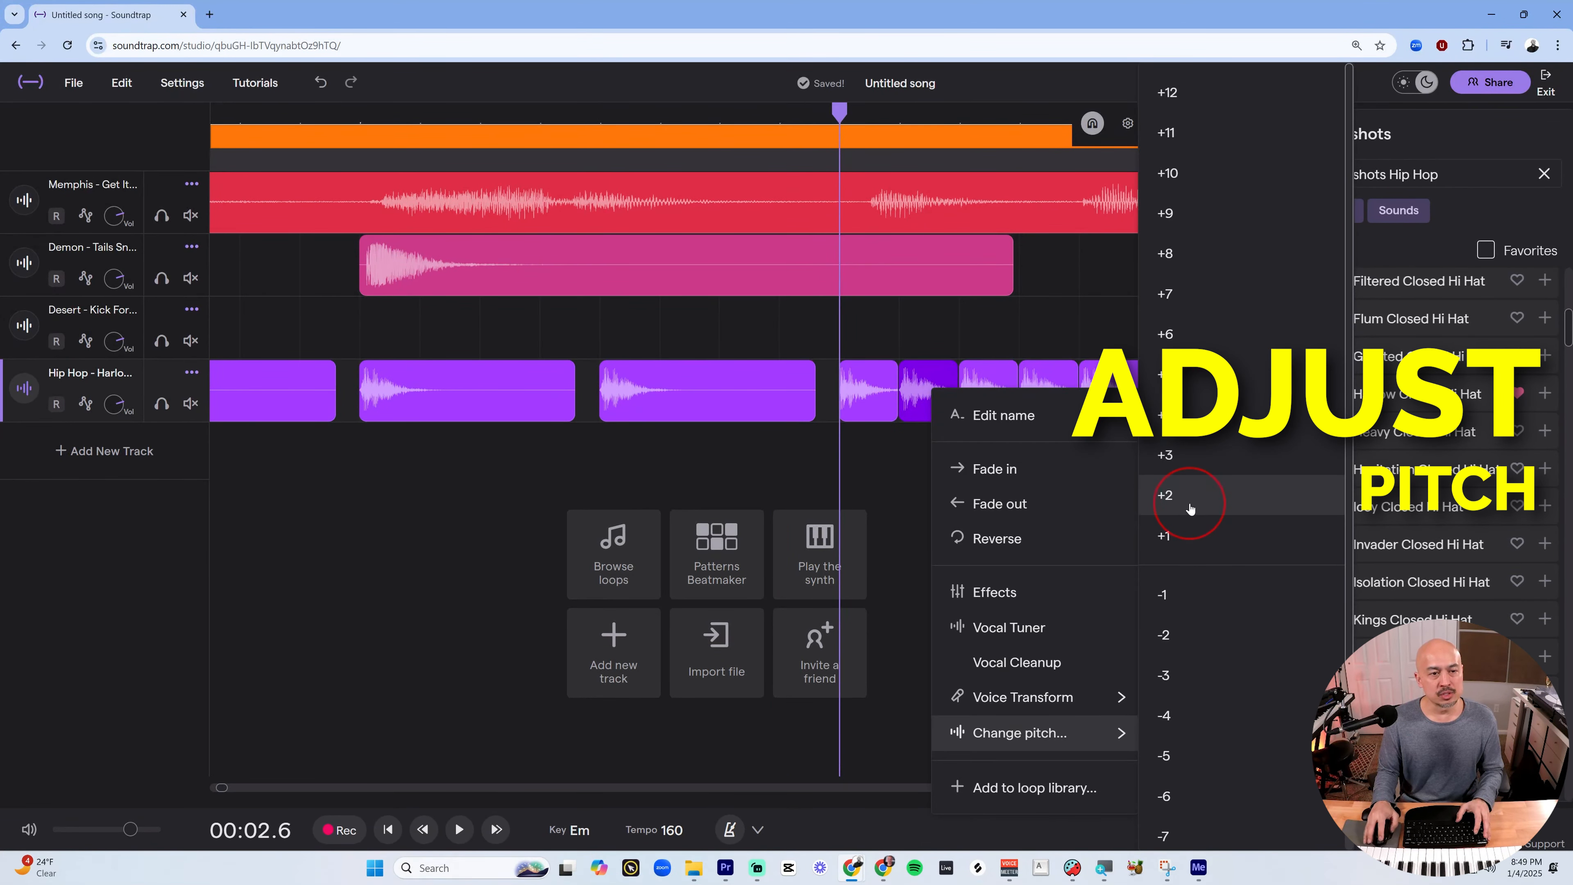
left_click(1189, 508)
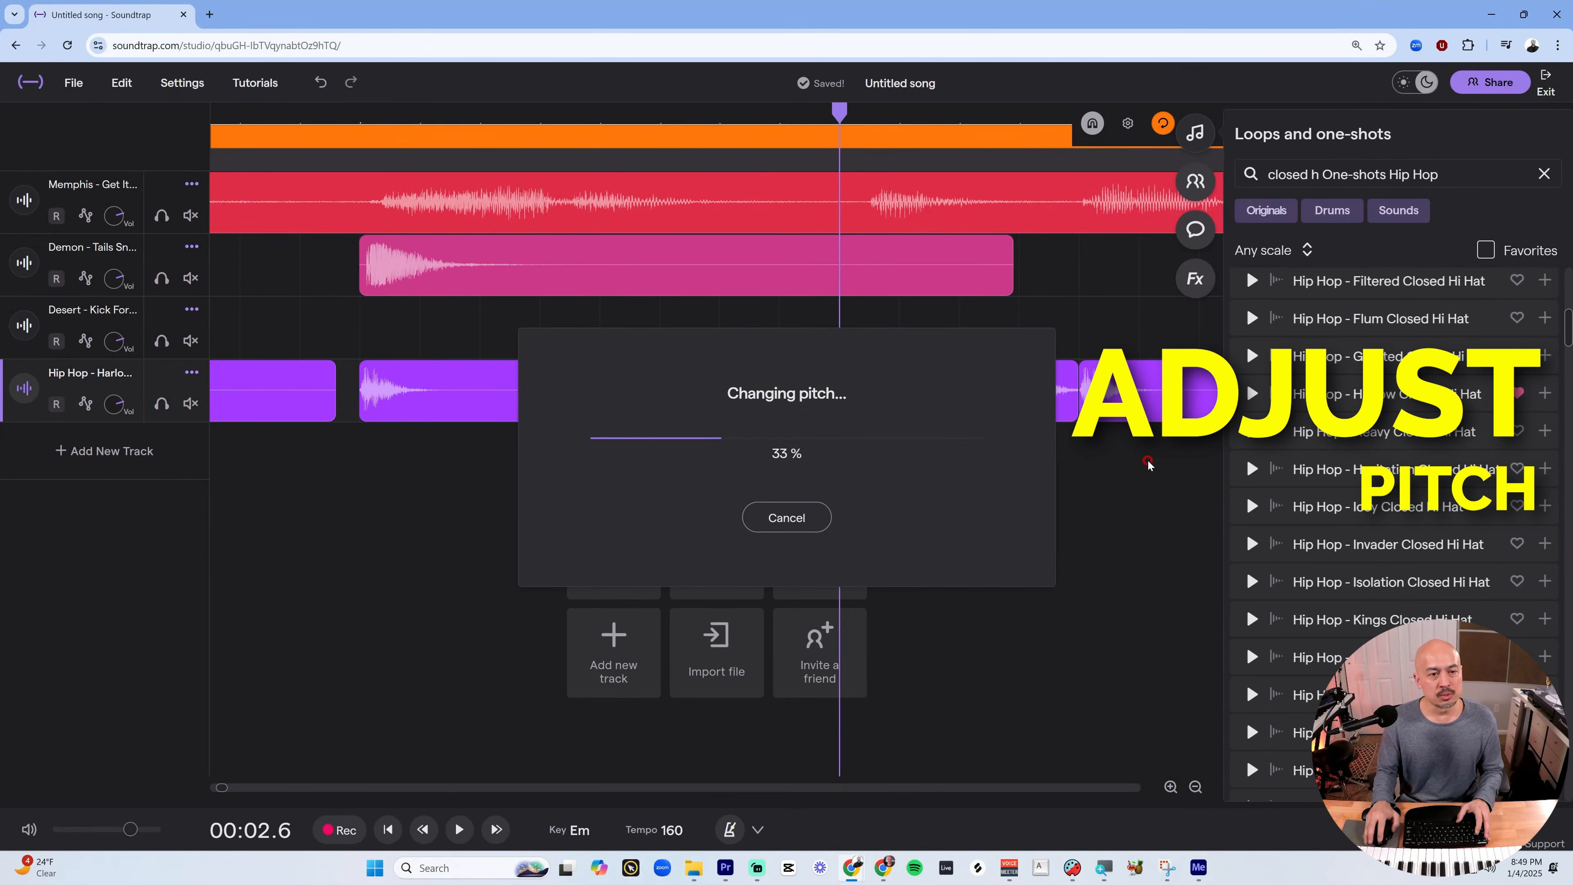
right_click(1001, 408)
mouse_move(1122, 739)
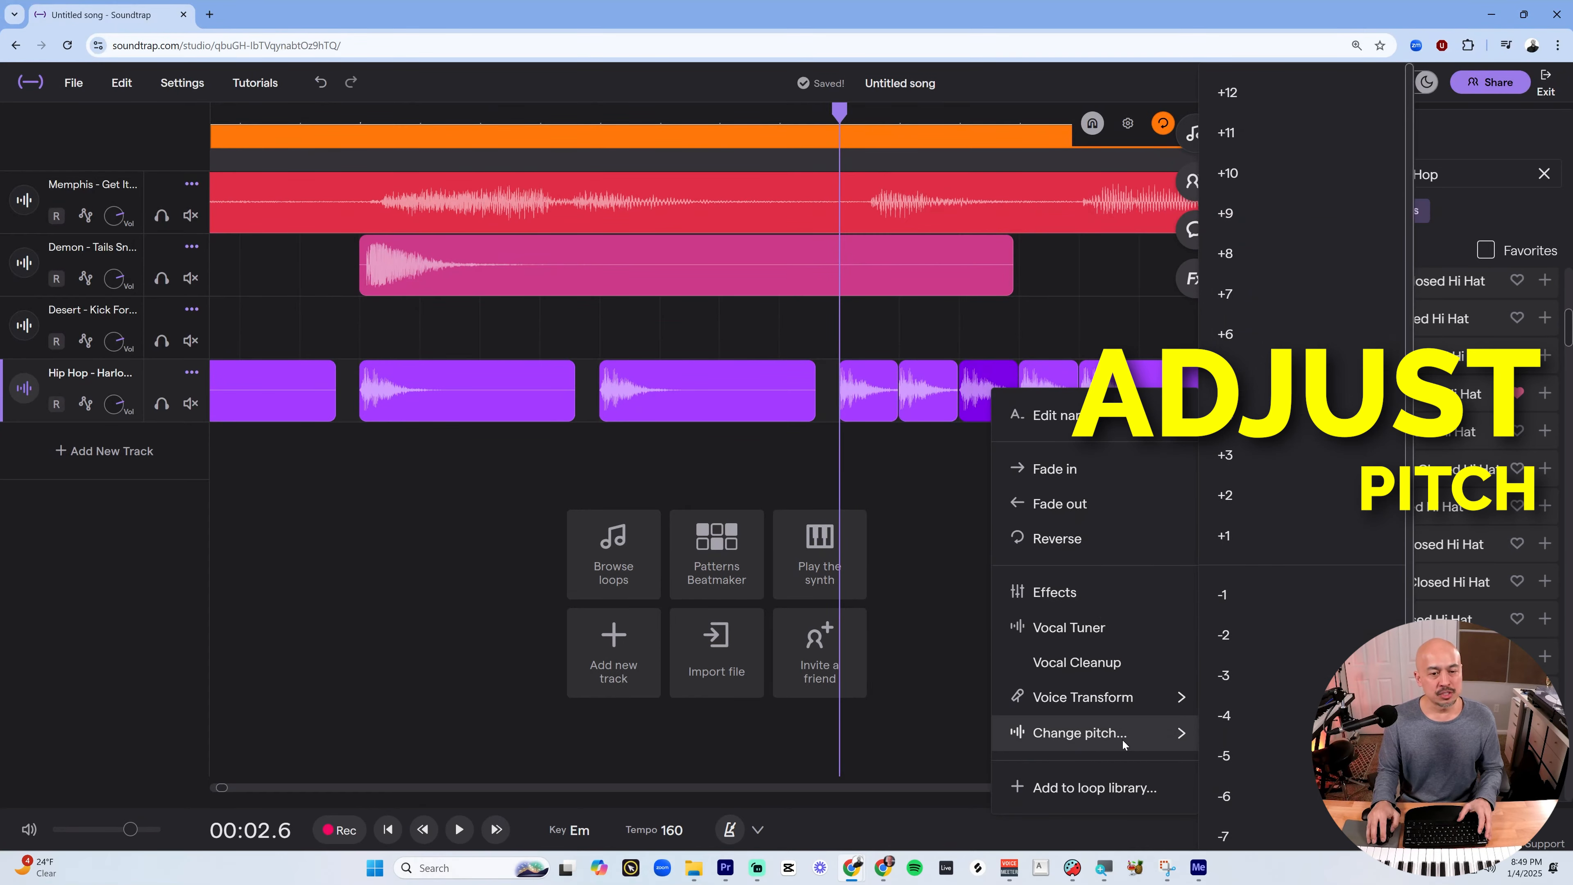
left_click(1217, 508)
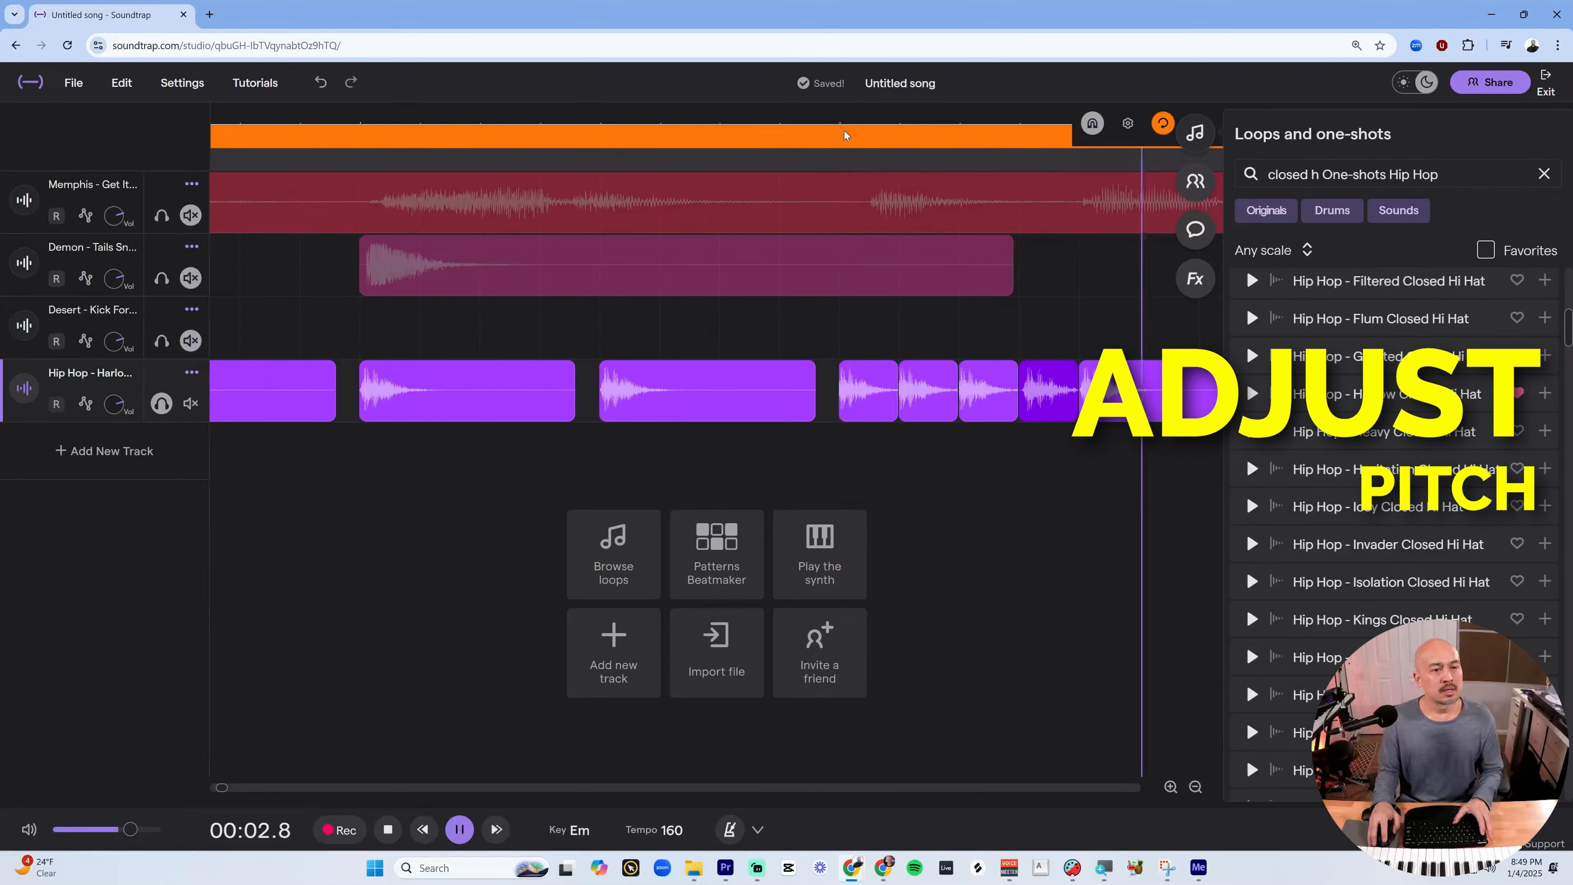
Play the cycle from the start with only the hi-hat track soloed to hear the pitched rolls
scroll(847, 135, "down", 2)
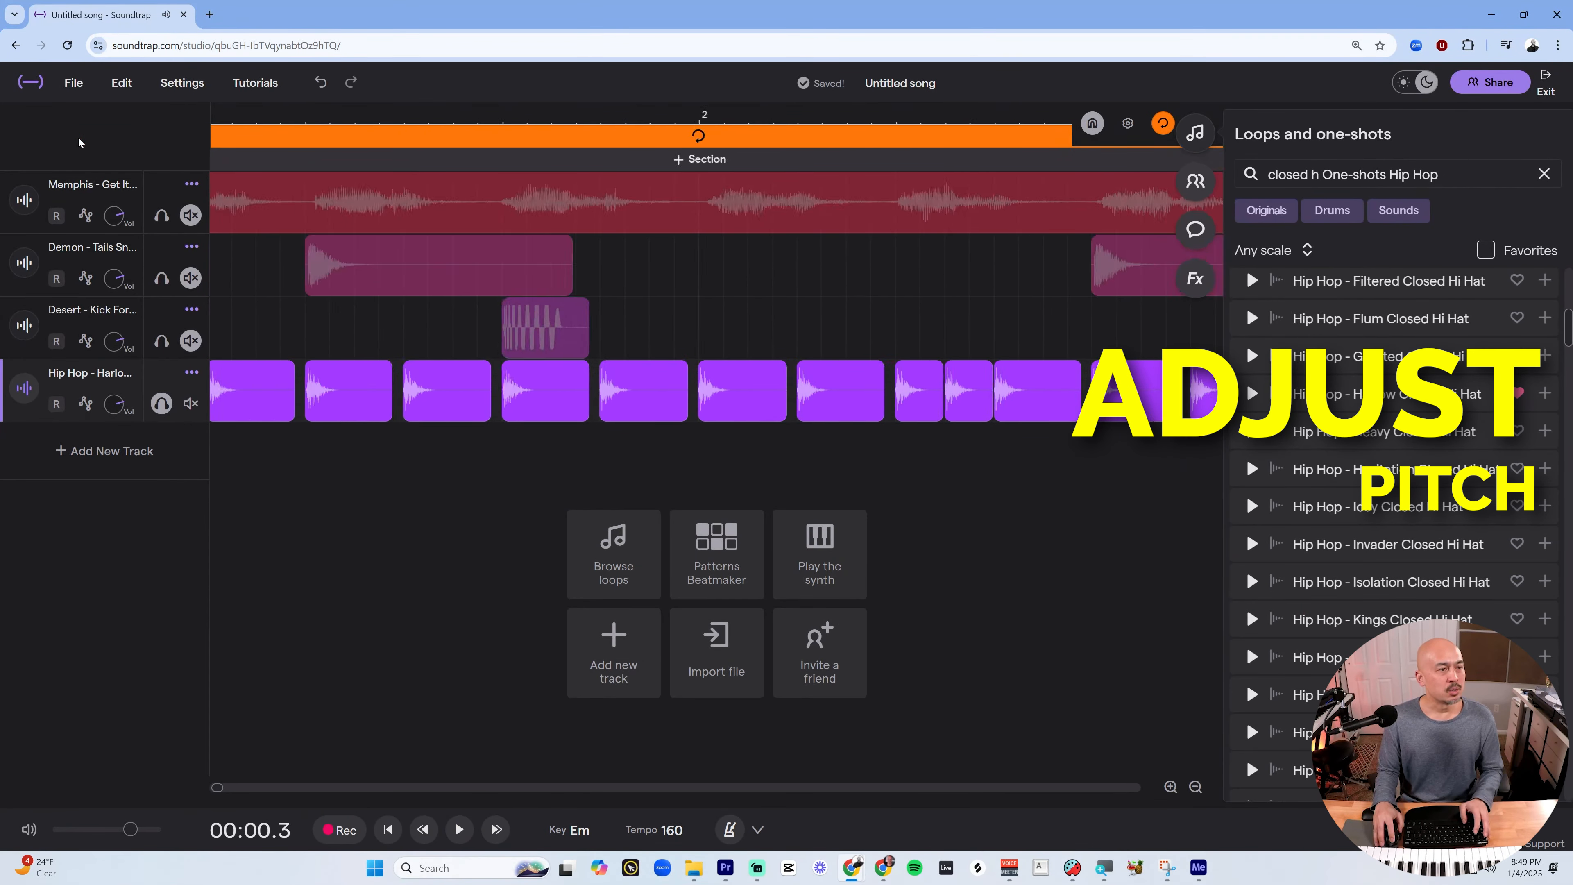
key("space")
scroll(326, 313, "down", 2)
key("space")
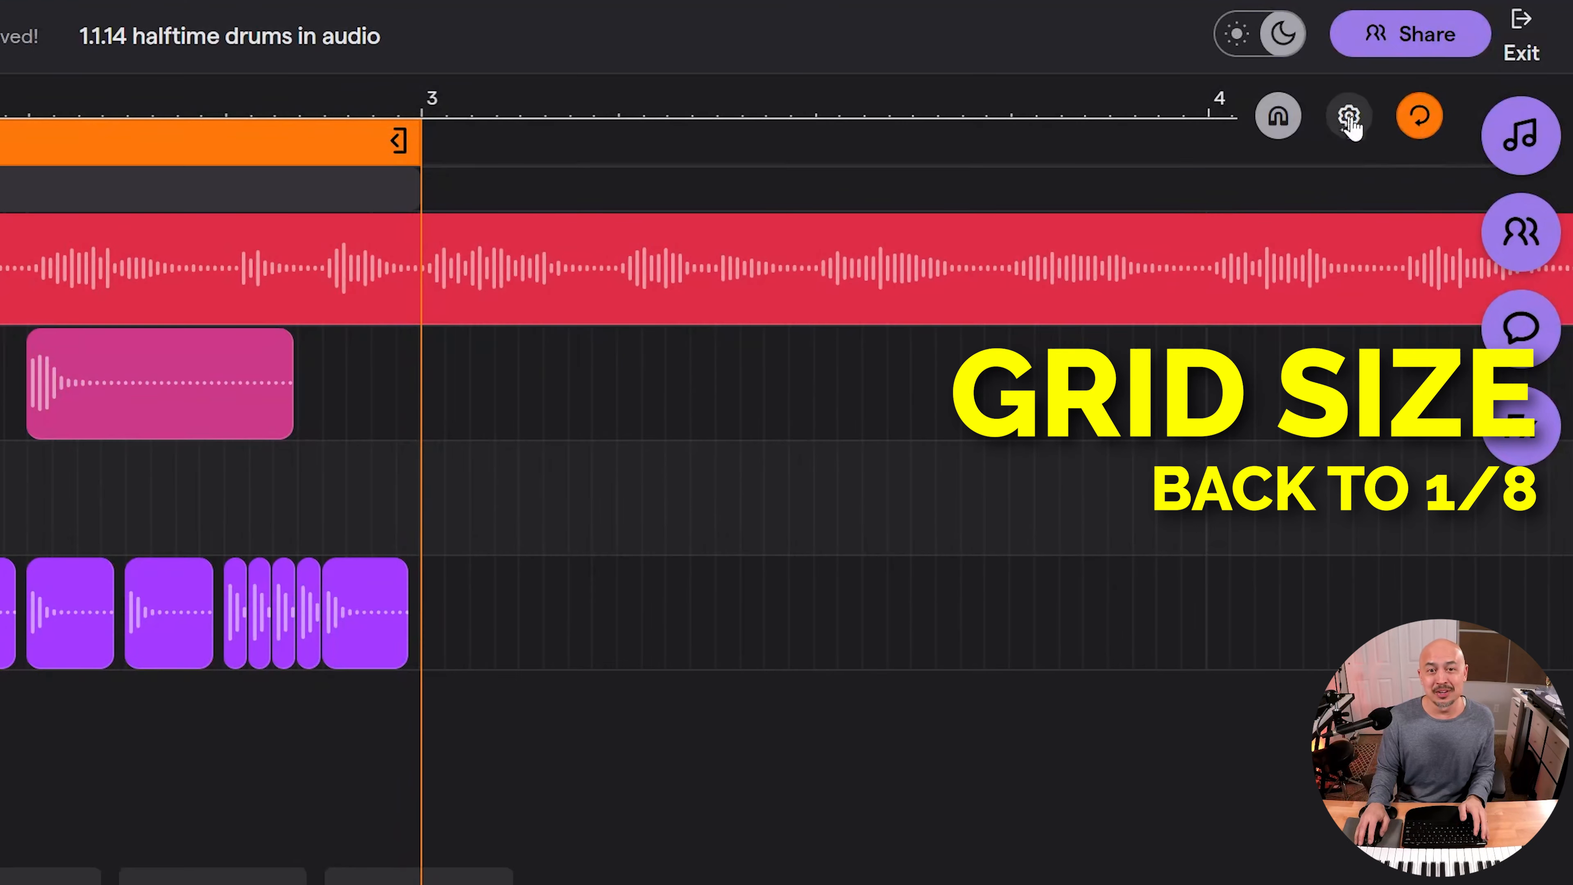
Set the timeline's grid size back to 1/8
left_click(1459, 123)
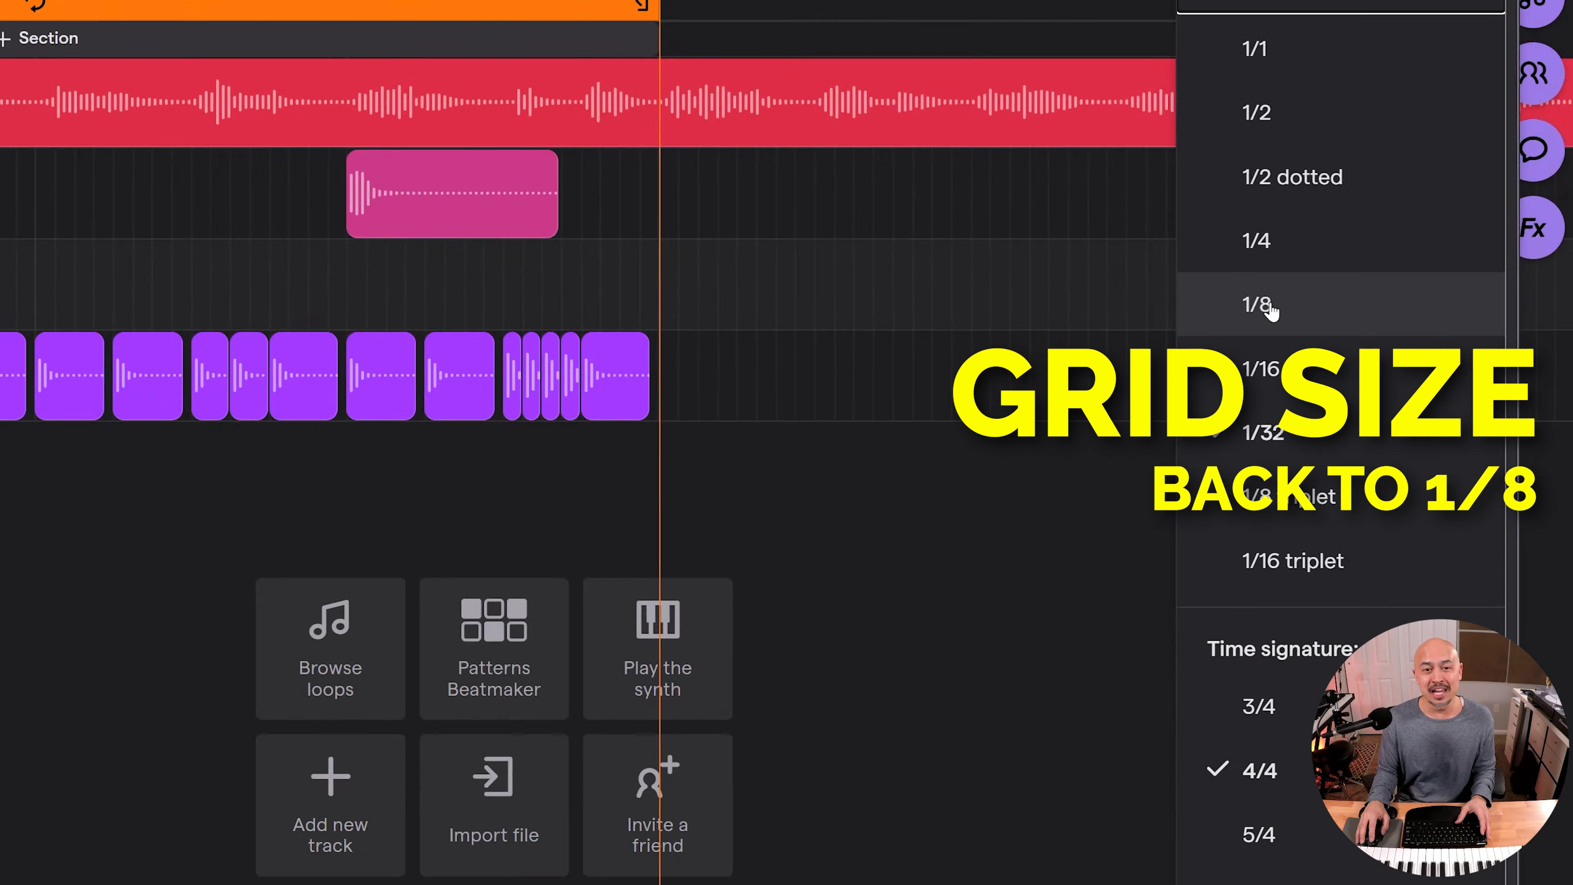
left_click(1007, 254)
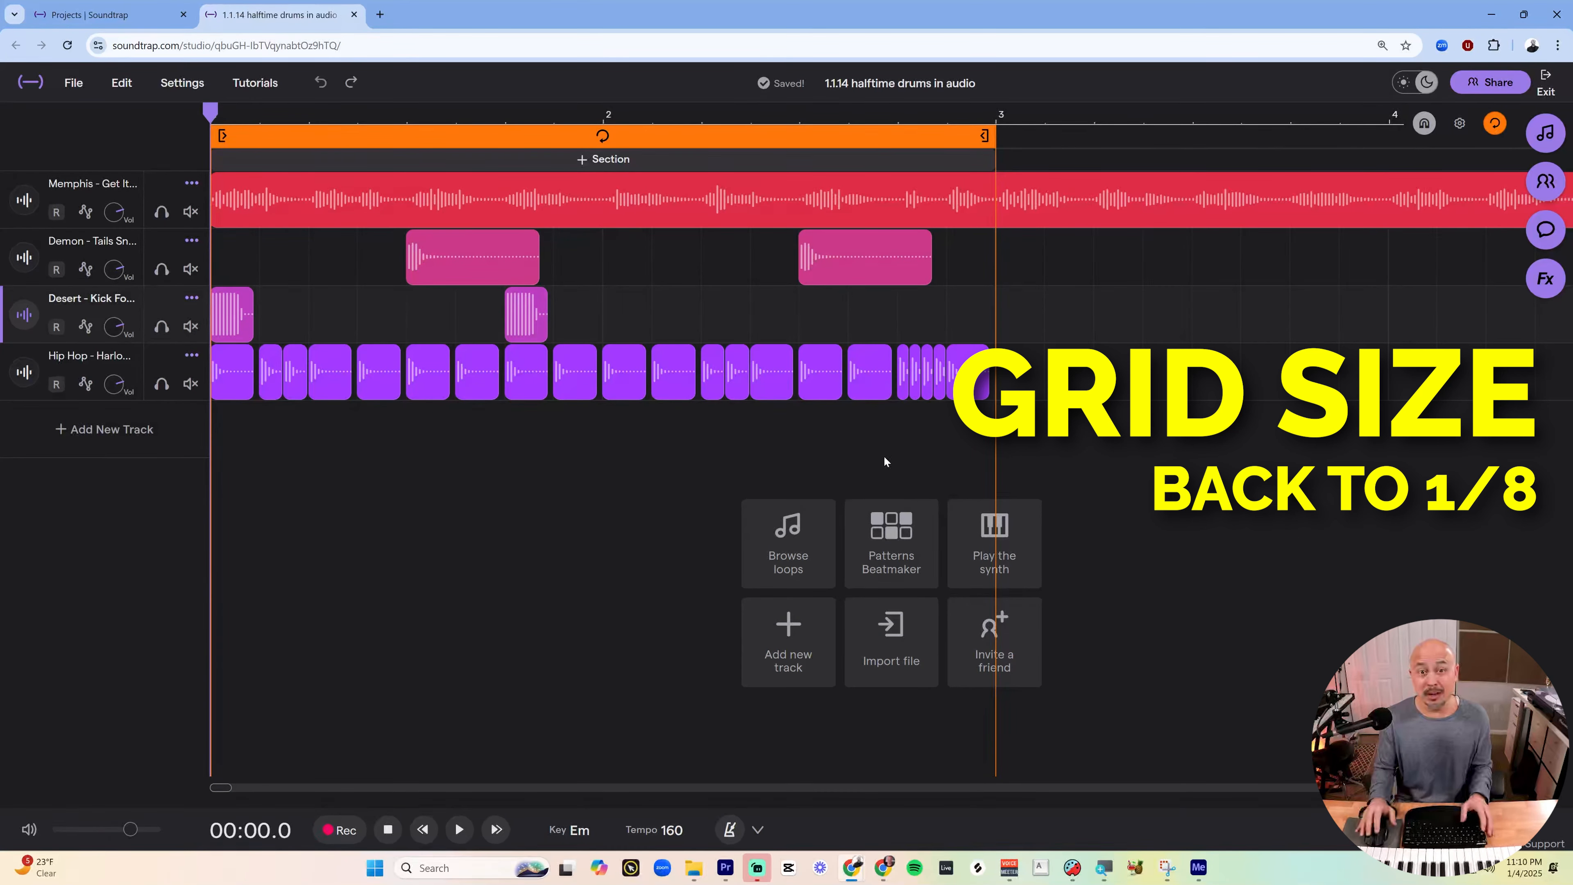
Extend the cycle to the end of bar 4 and duplicate the two-bar snare, kick and hi-hat pattern into bars 3 and 4
scroll(250, 454, "down", 3)
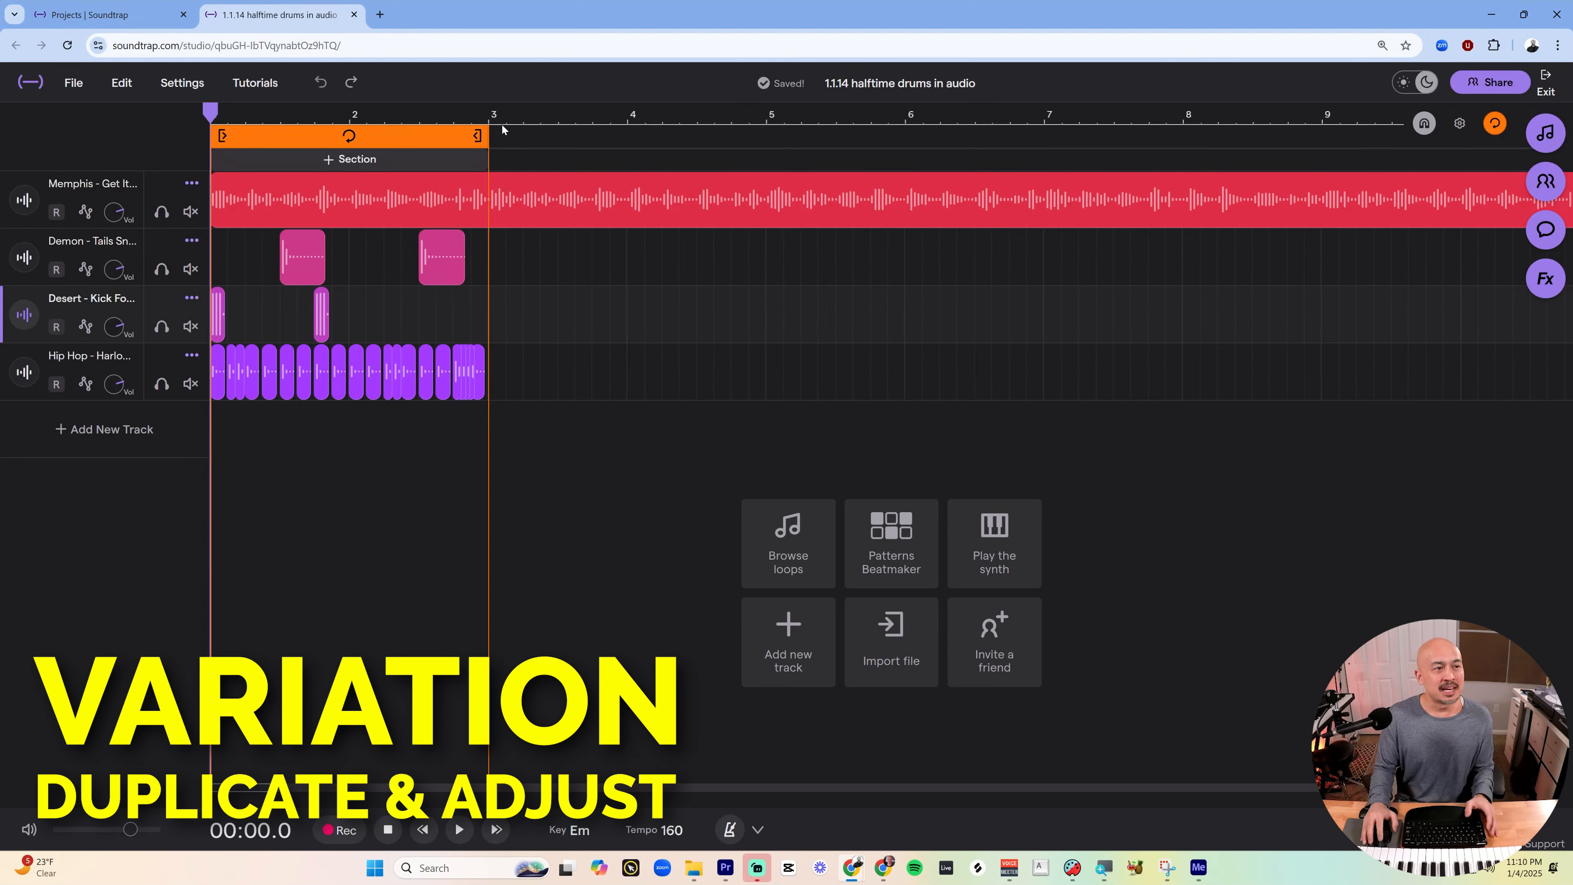
left_click_drag(477, 135, 754, 135)
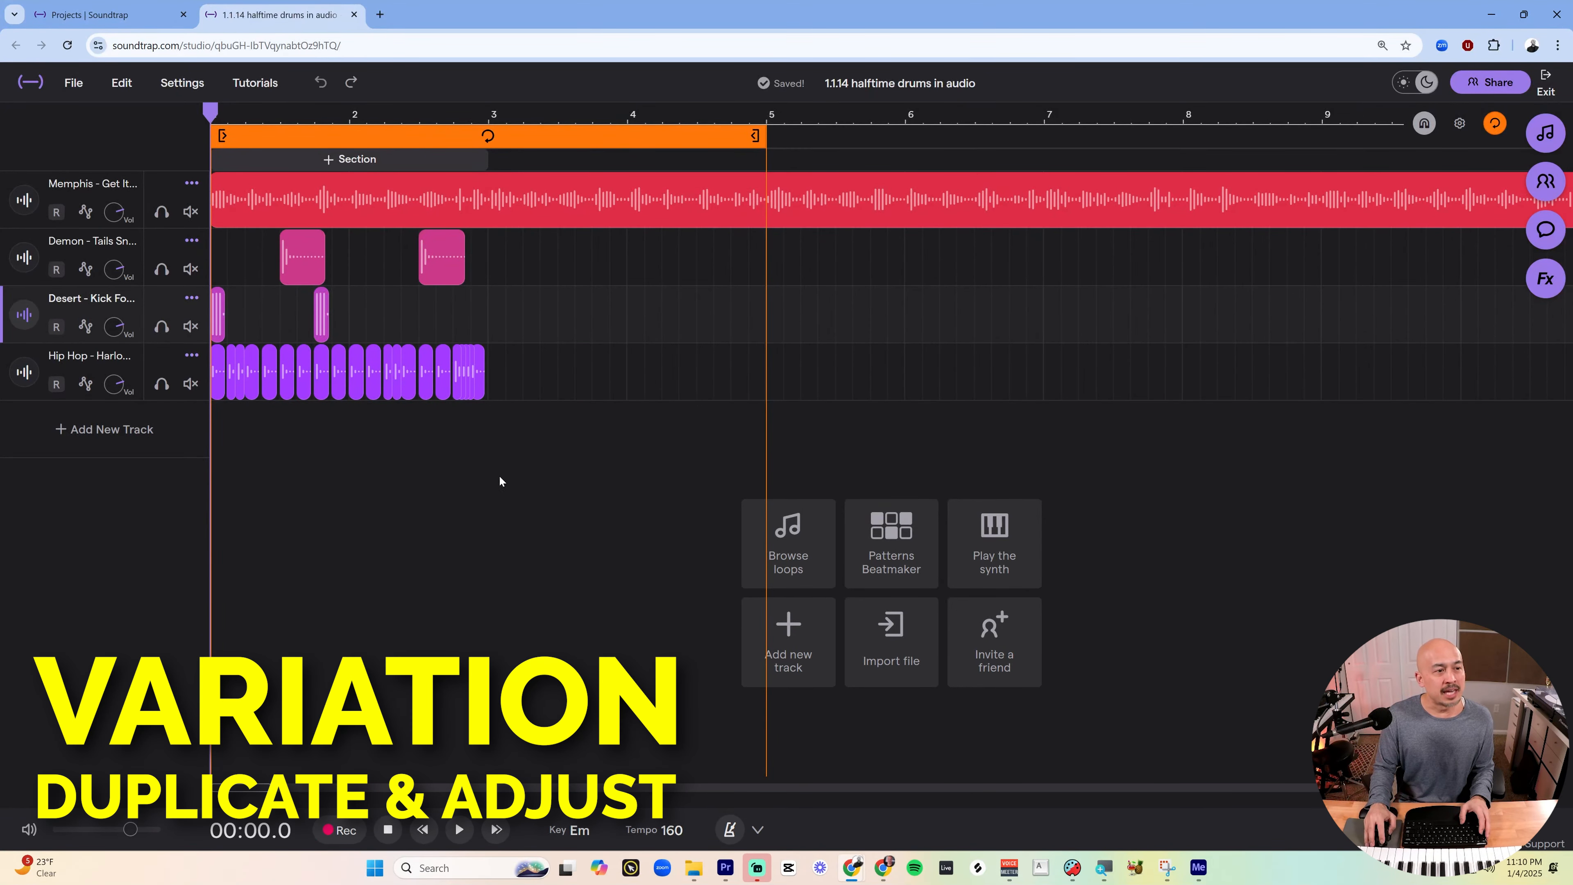
left_click_drag(502, 465, 216, 261)
left_click_drag(217, 313, 488, 319)
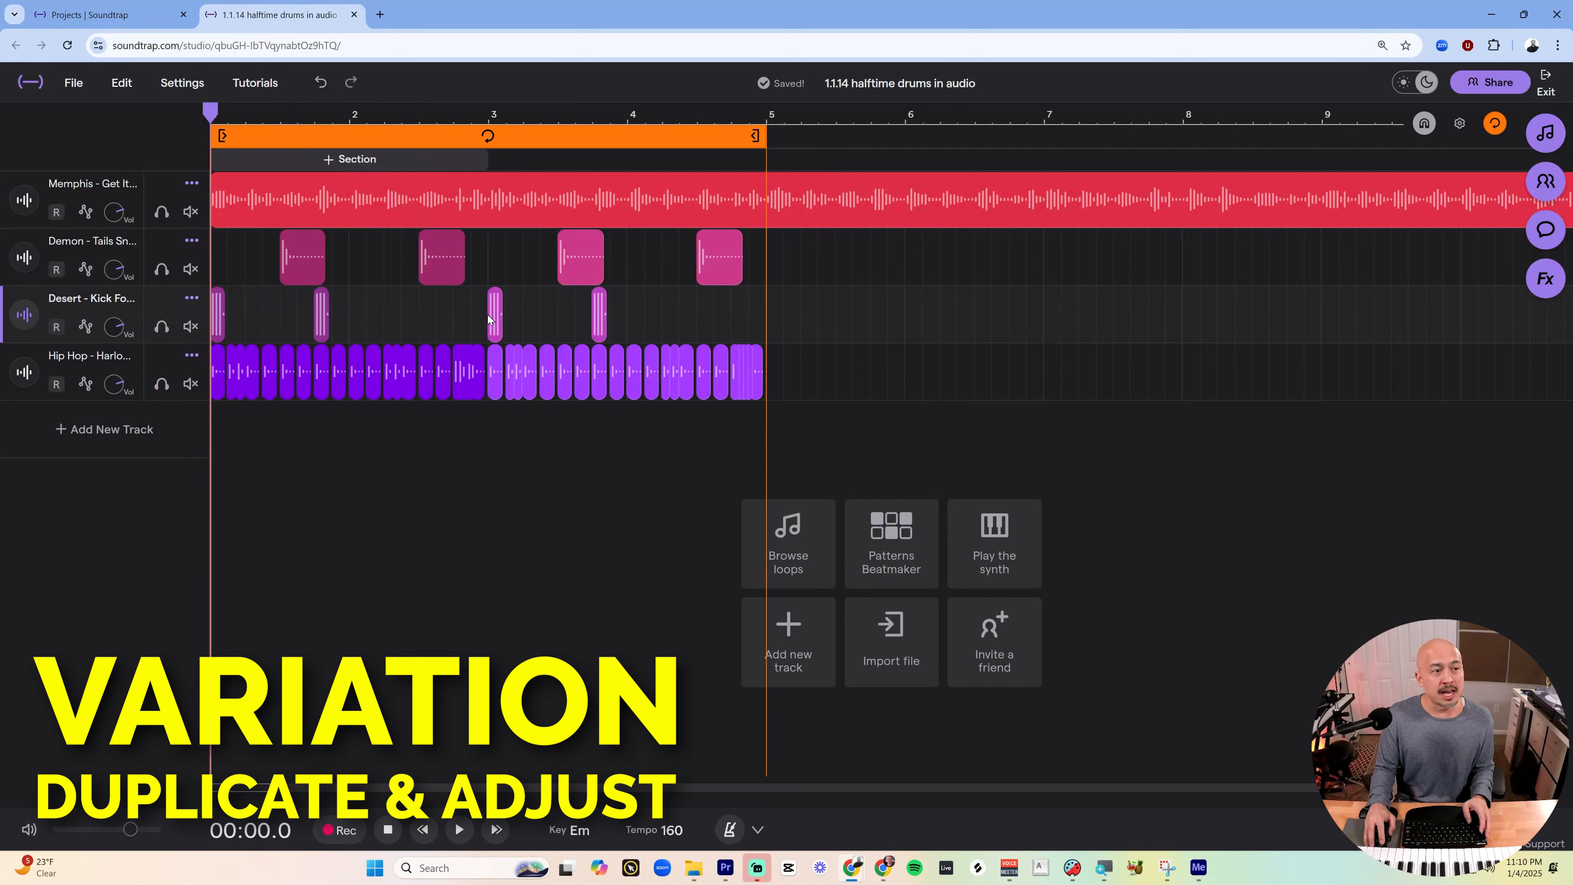
Play the duplicated drum pattern from the start of bar 3
left_click(488, 134)
key("space")
key("space")
Add two kick copies in bar 4, on the second eighth and on beat 2, and play from the start of bar 3
left_click_drag(599, 315, 652, 314)
left_click_drag(651, 315, 669, 314)
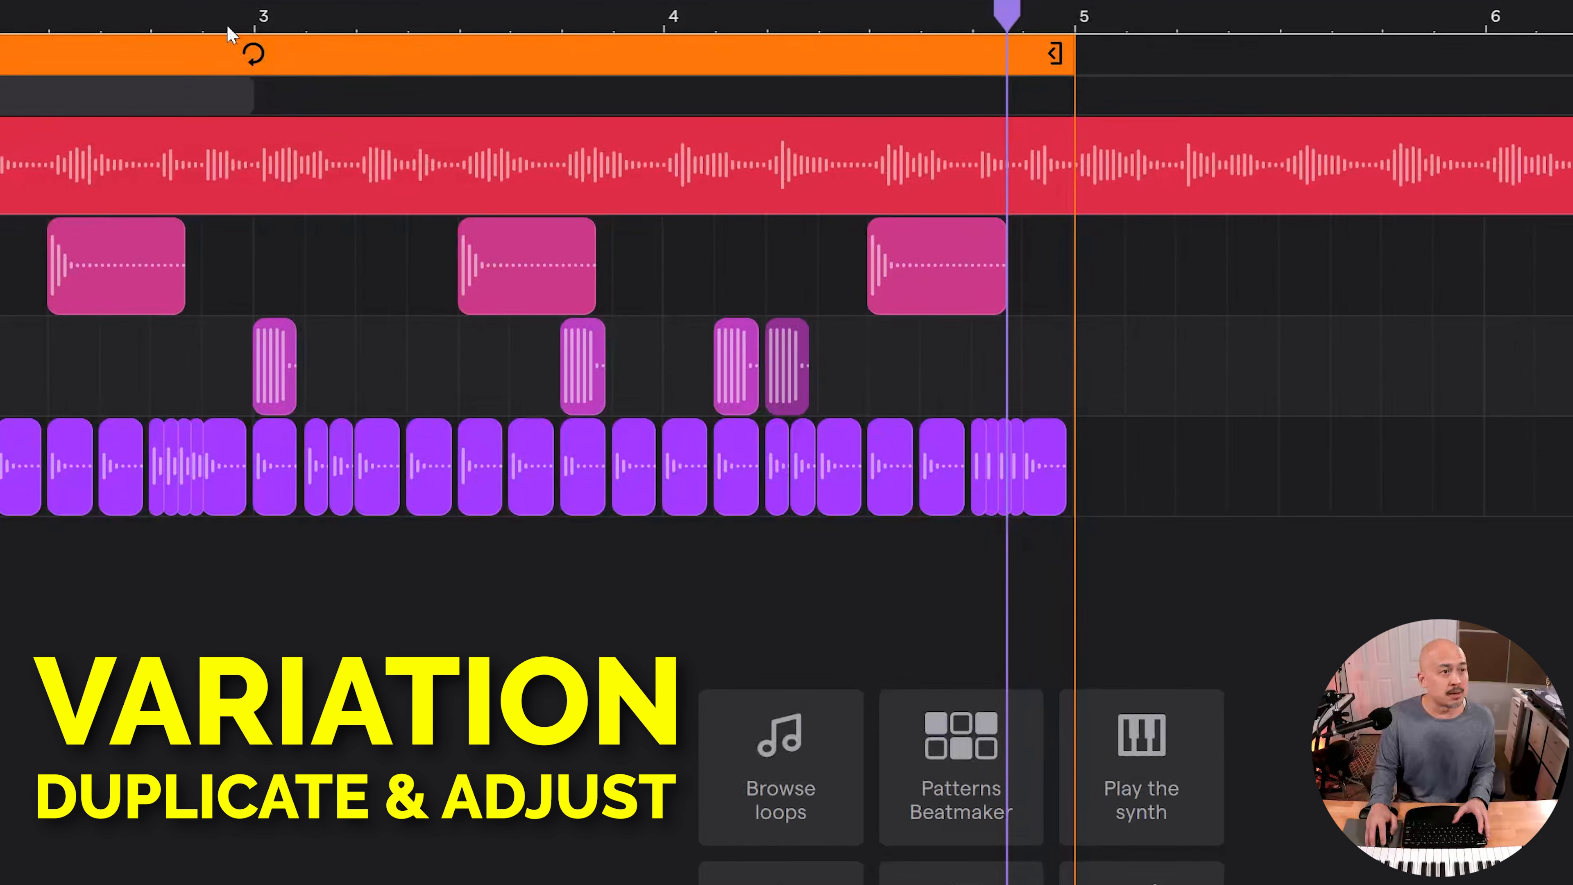
left_click(253, 19)
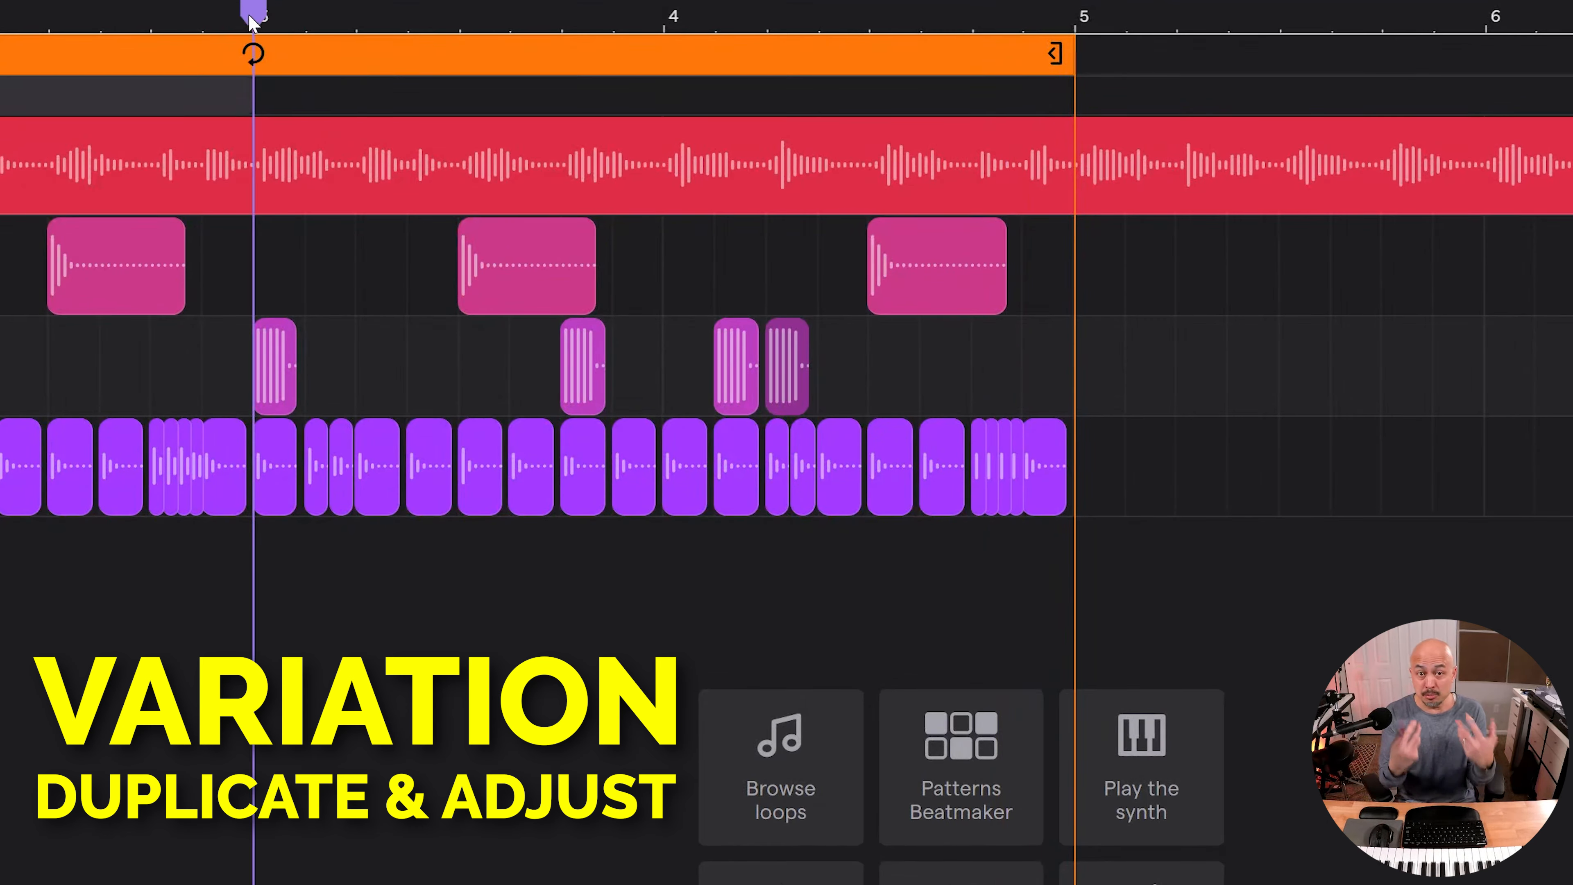
Delete the hi-hats on beats 3 and 4 of bar 3 and beats 1 and 3 of bar 4, and return the playhead to the start
left_click(477, 467)
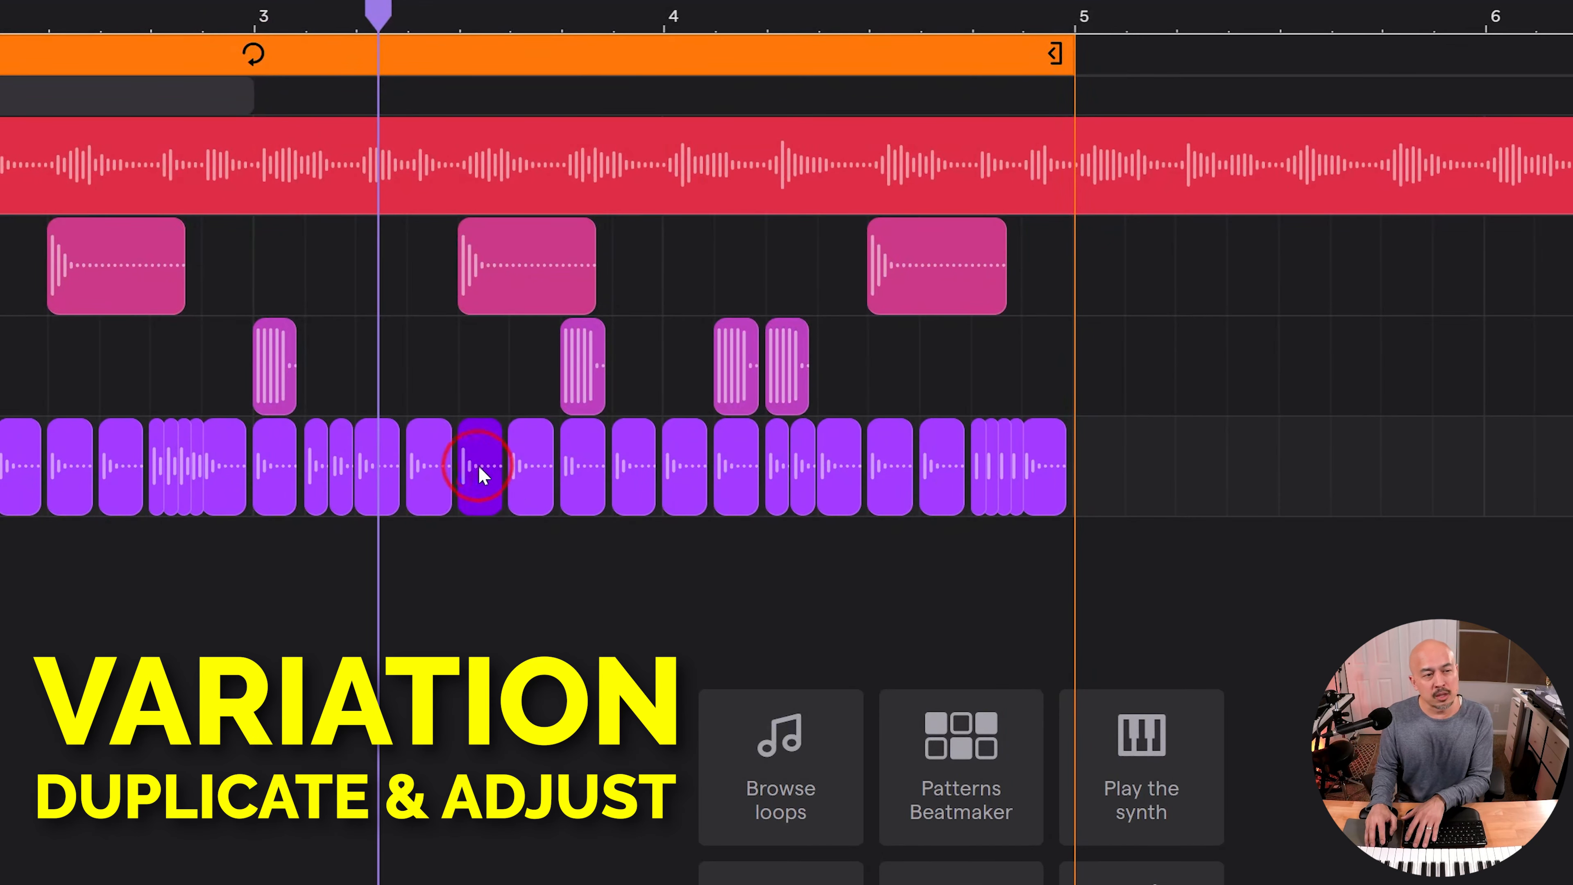
key("Delete")
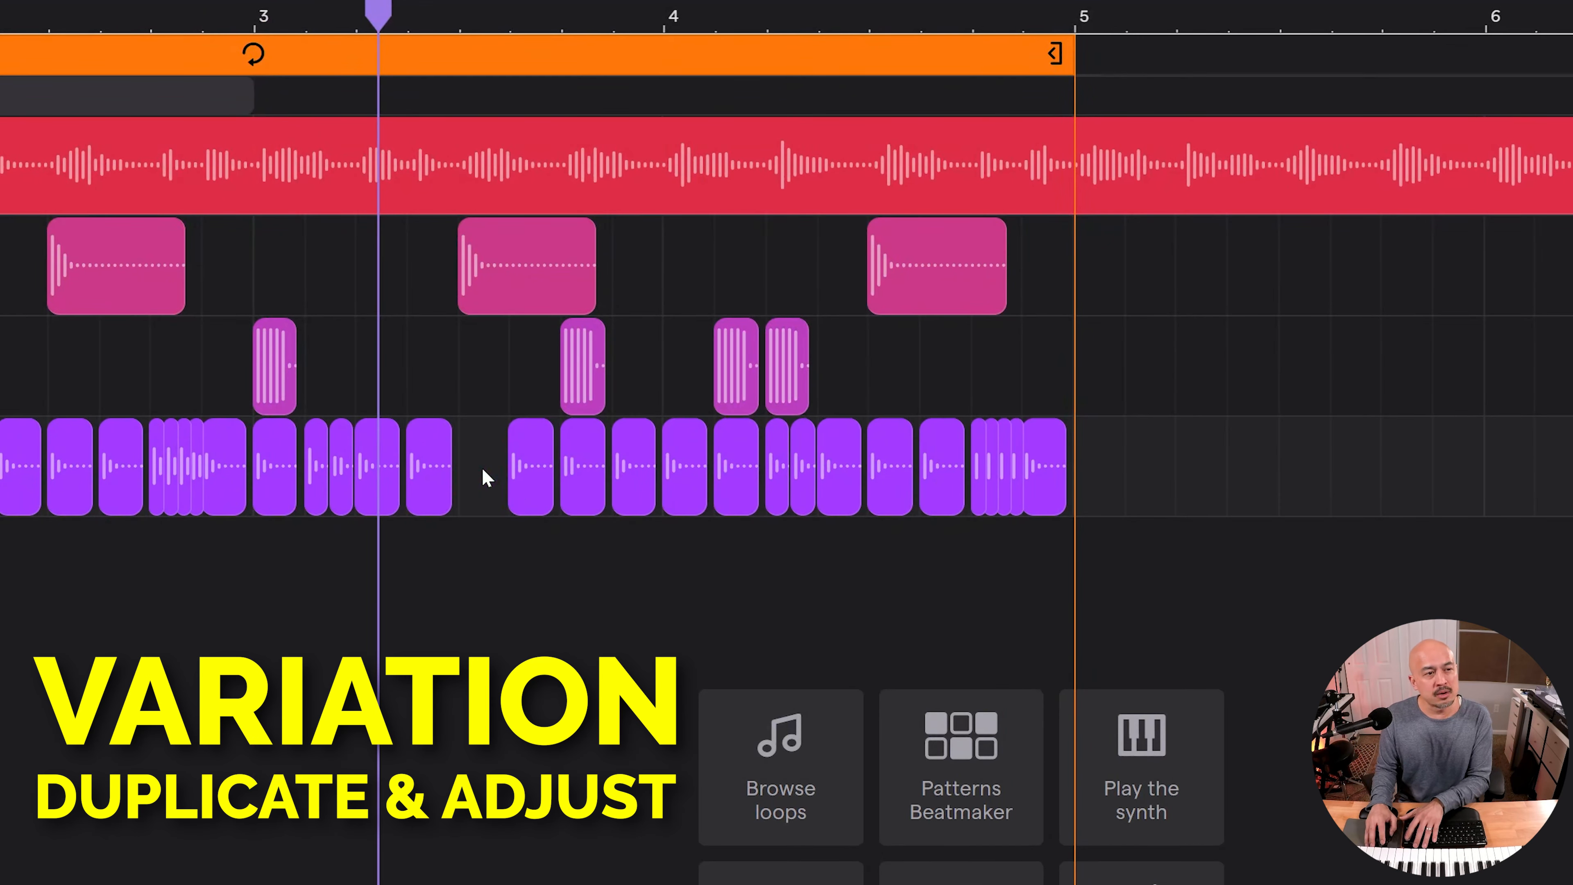
left_click(891, 462)
key("Delete")
left_click(496, 474)
key("Delete")
left_click(599, 467)
key("Delete")
scroll(403, 471, "down", 3)
key("Return")
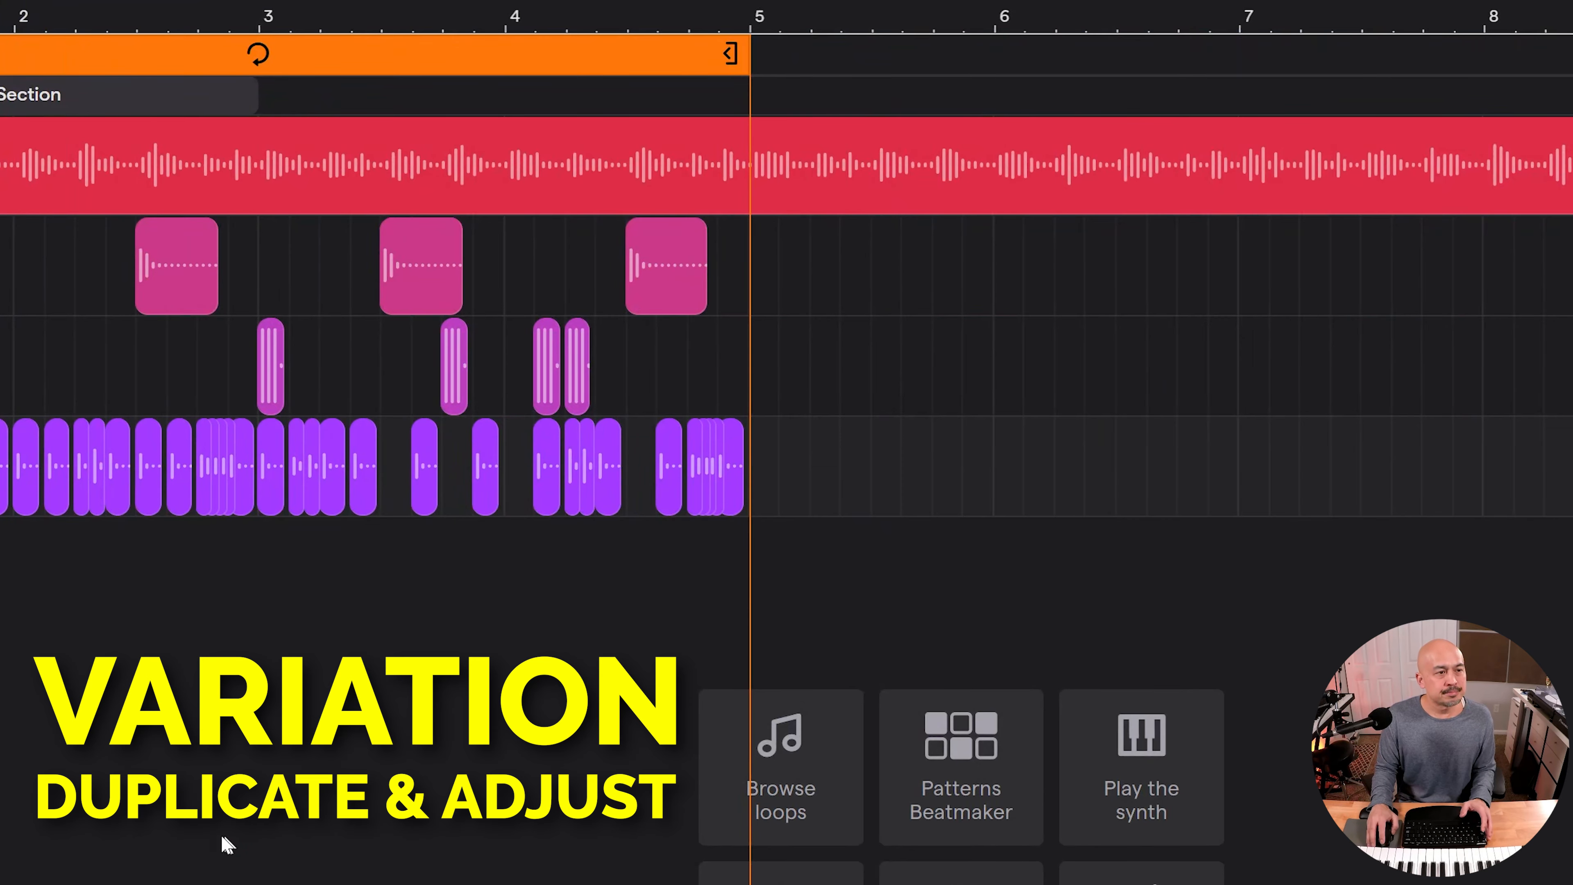